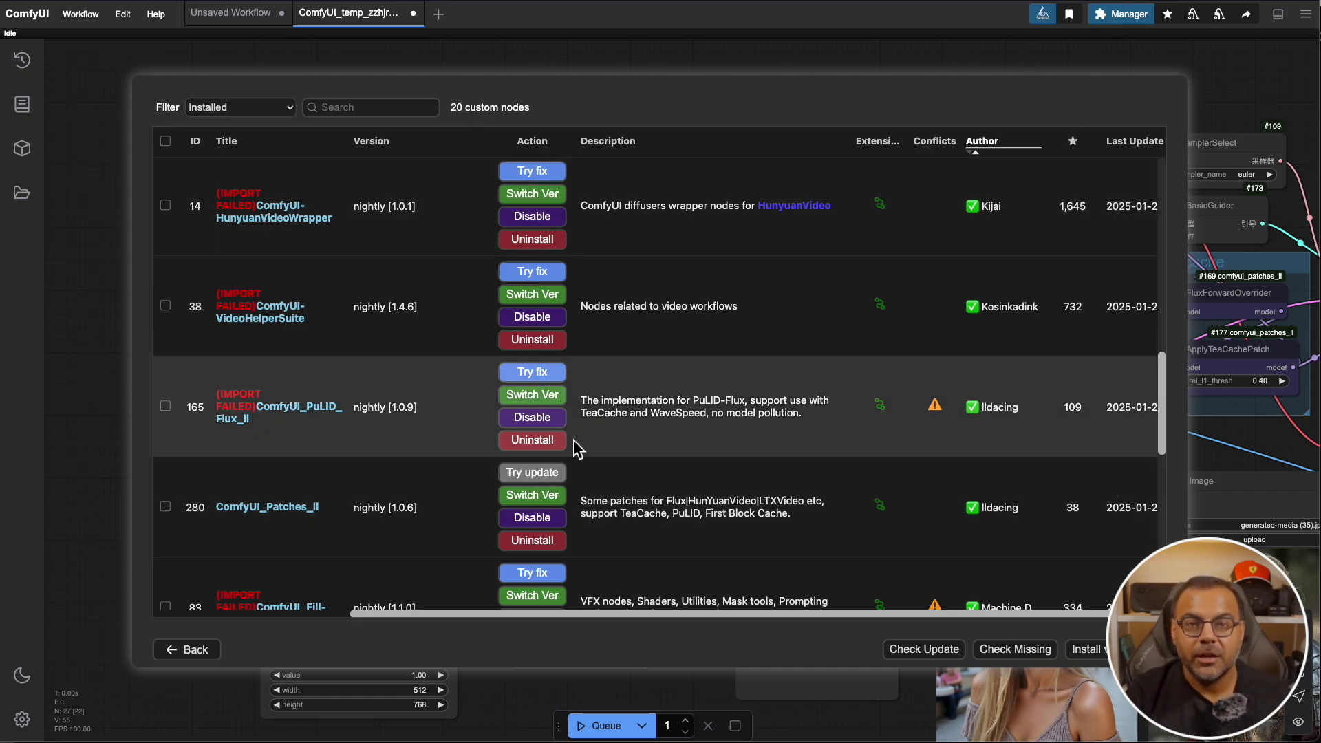
Go back, reopen the full custom node list and search it for 'pulid'.
click(195, 648)
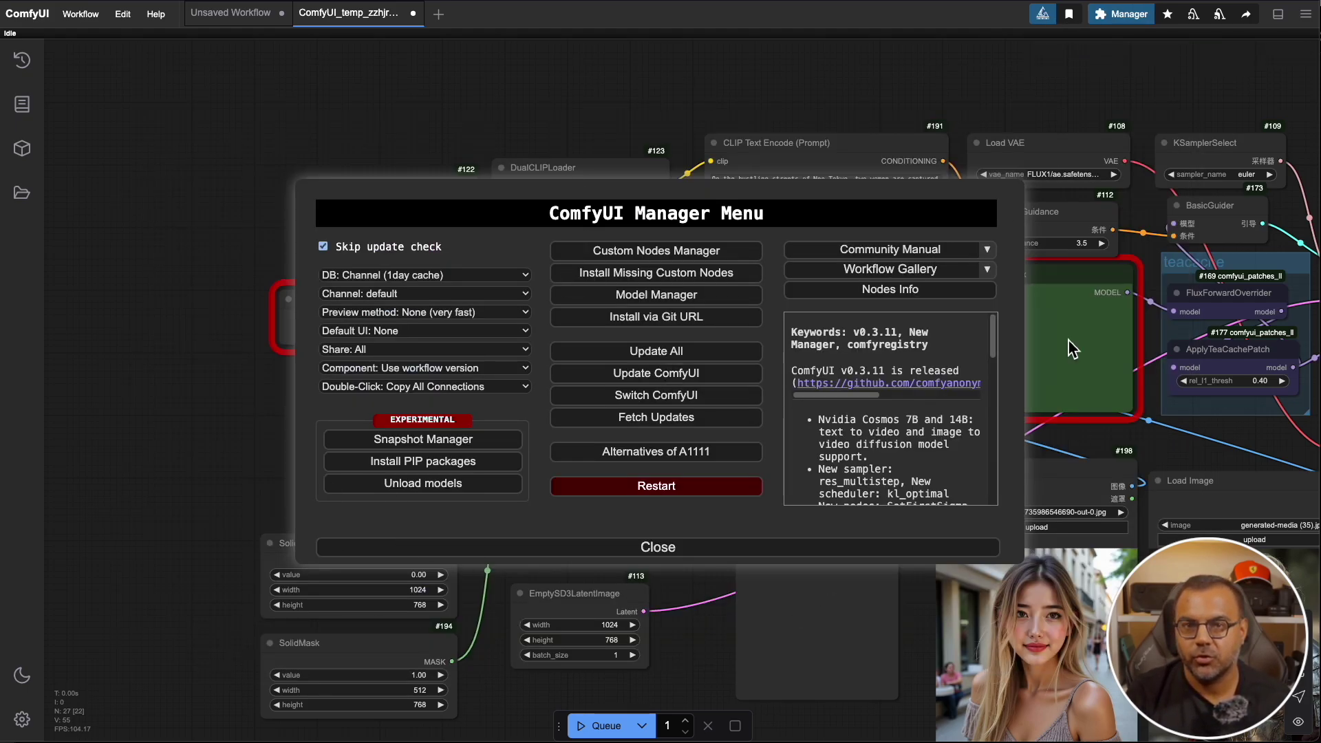
click(626, 254)
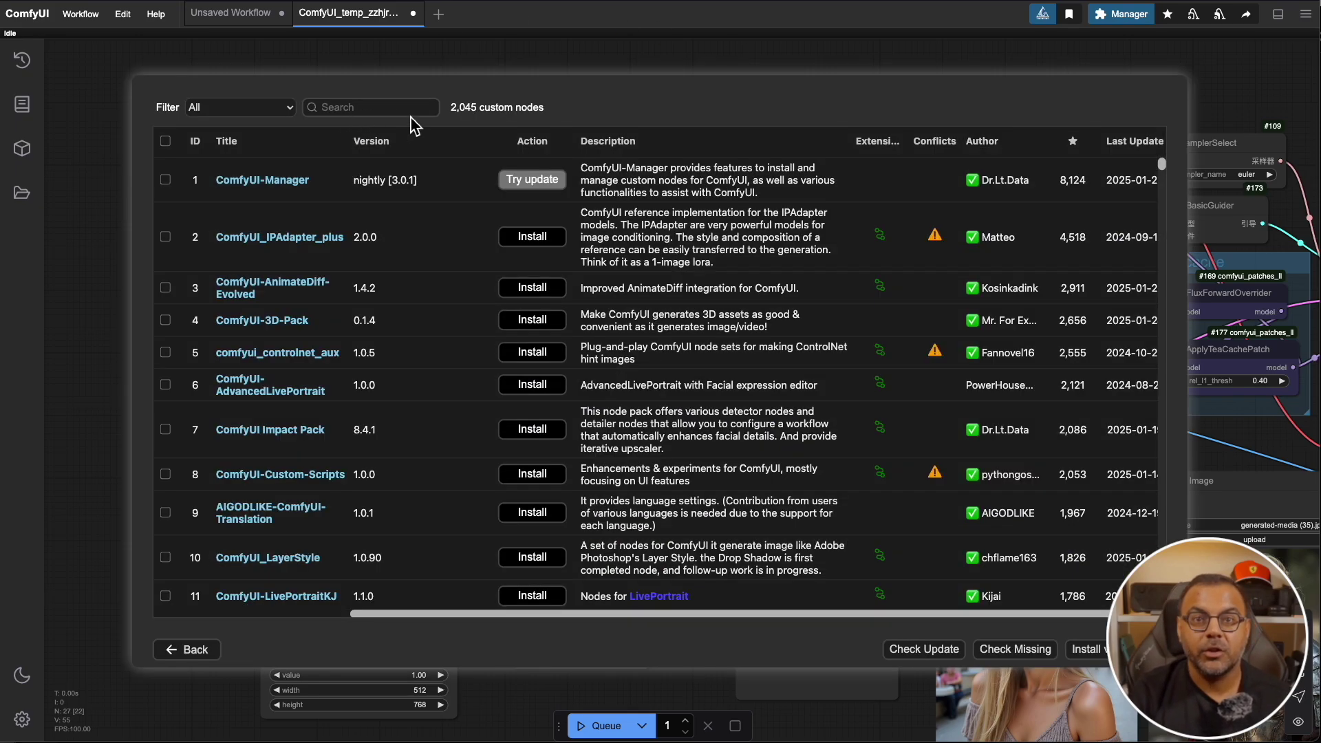
click(362, 110)
text(p)
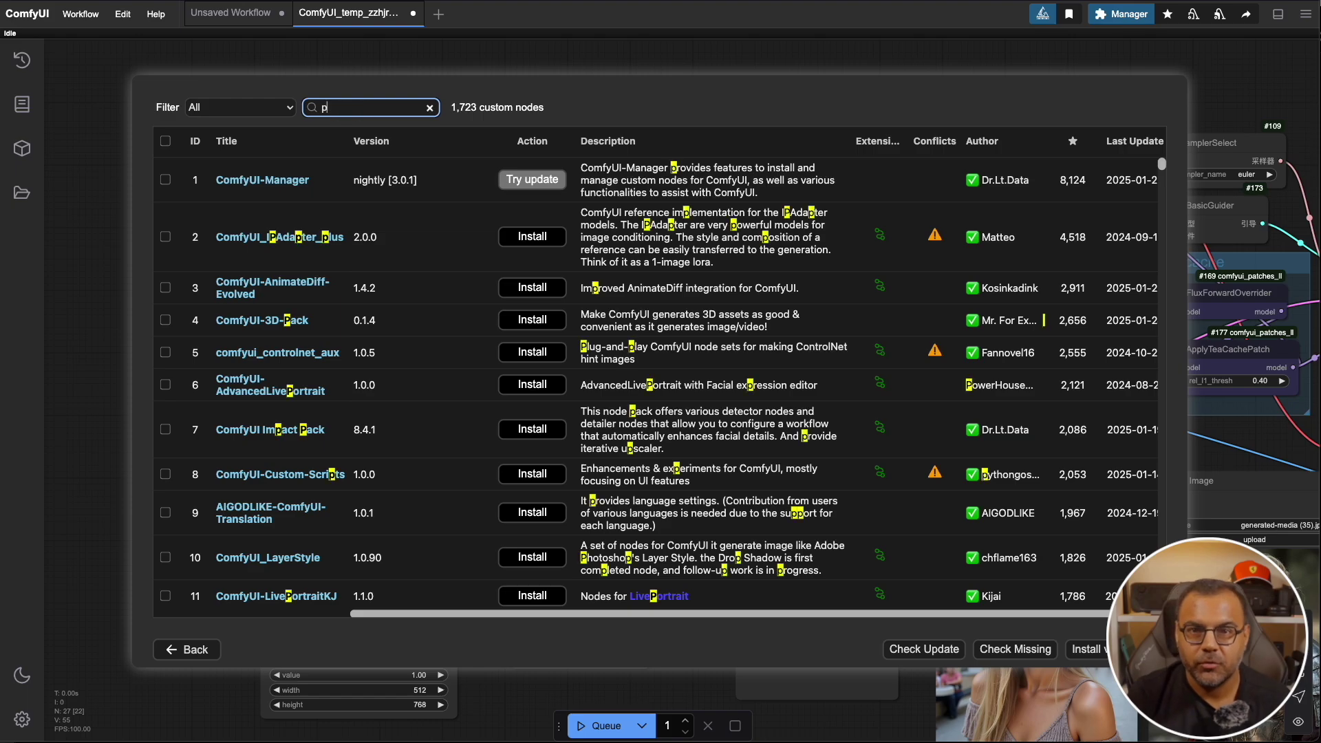
text(ulid)
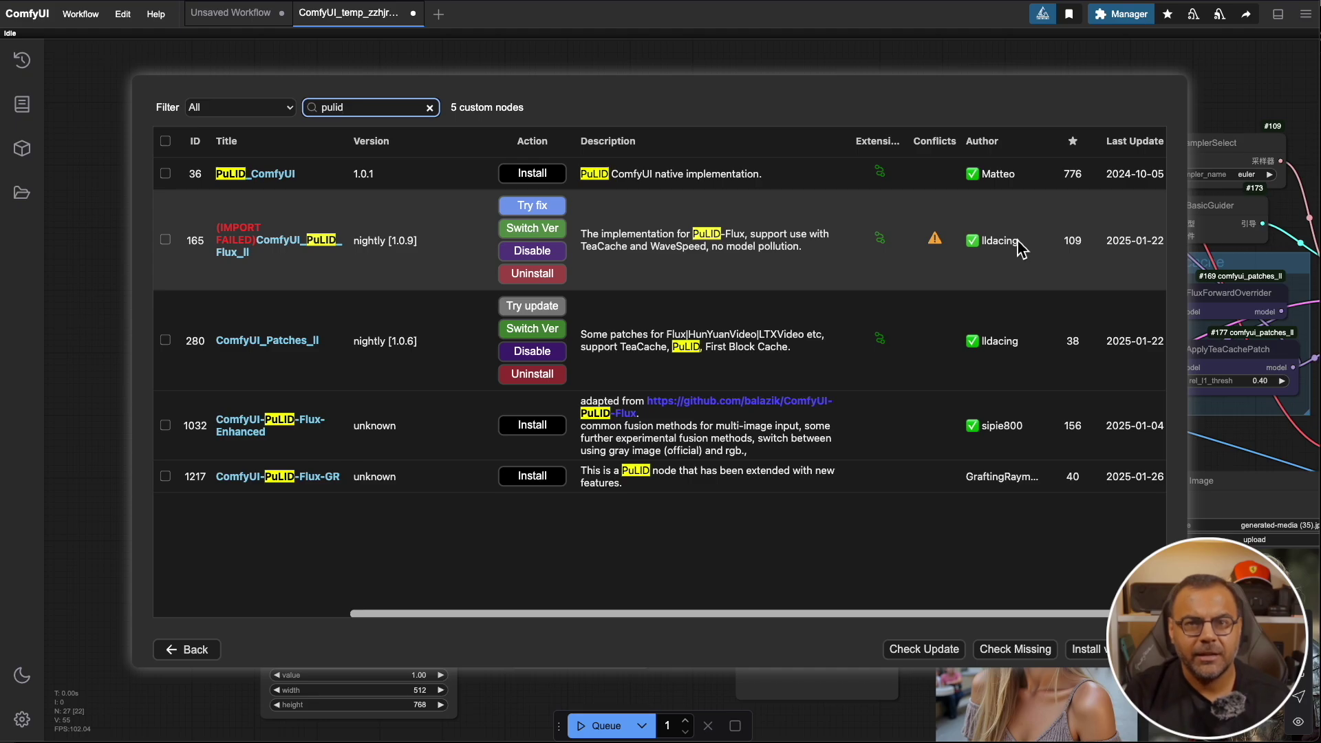
mouse_move(1017, 241)
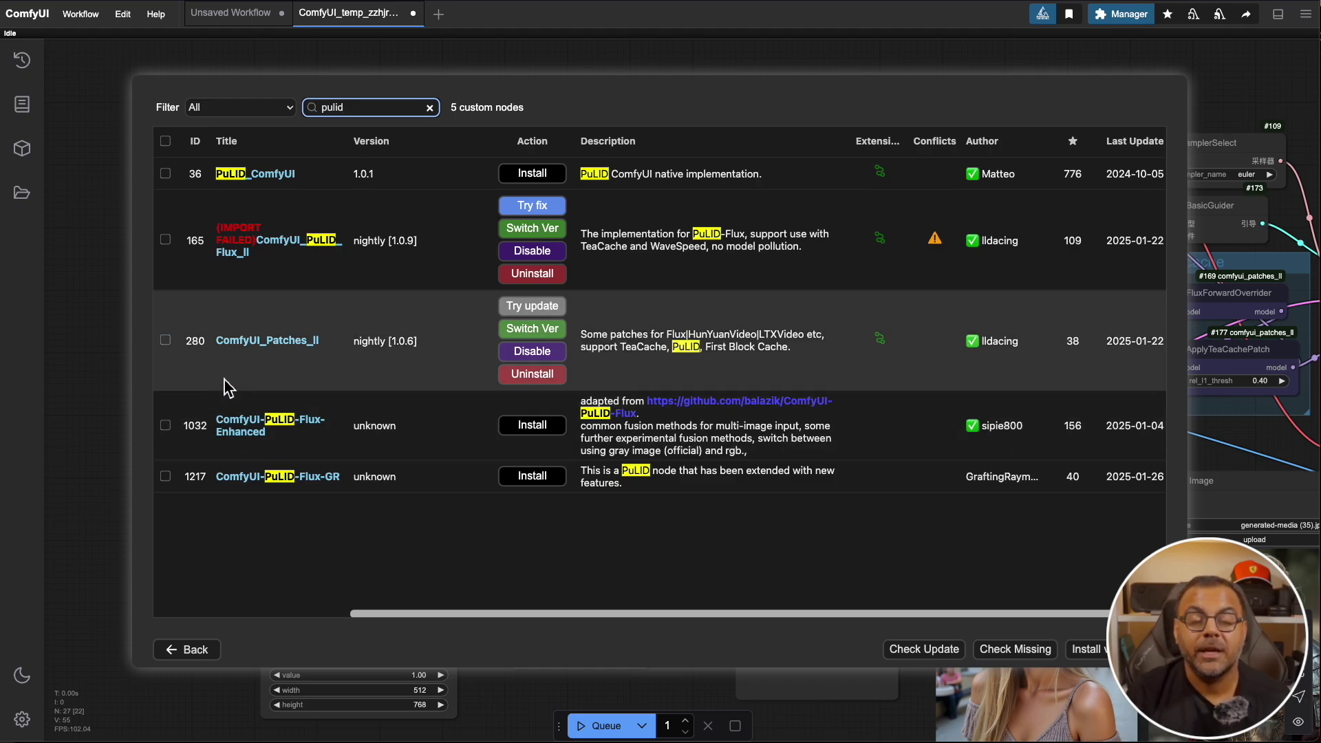
right_click(275, 379)
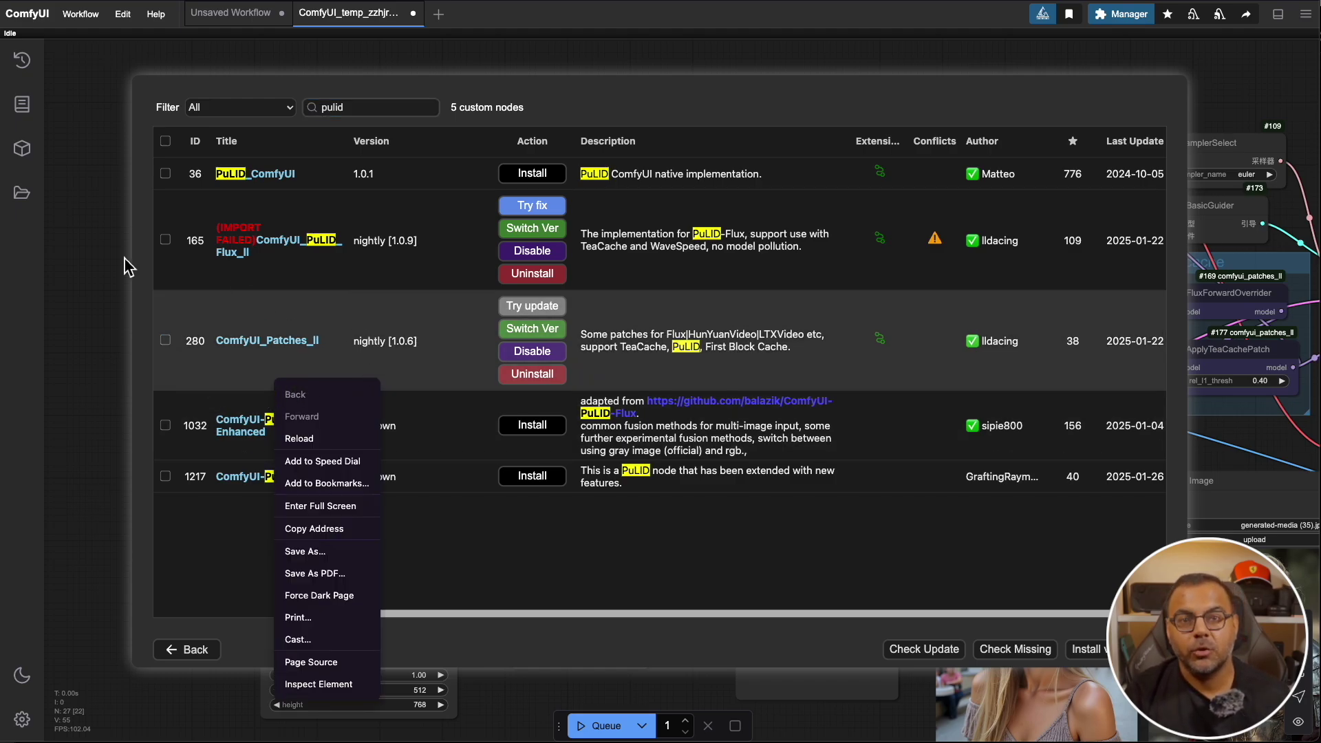
click(594, 93)
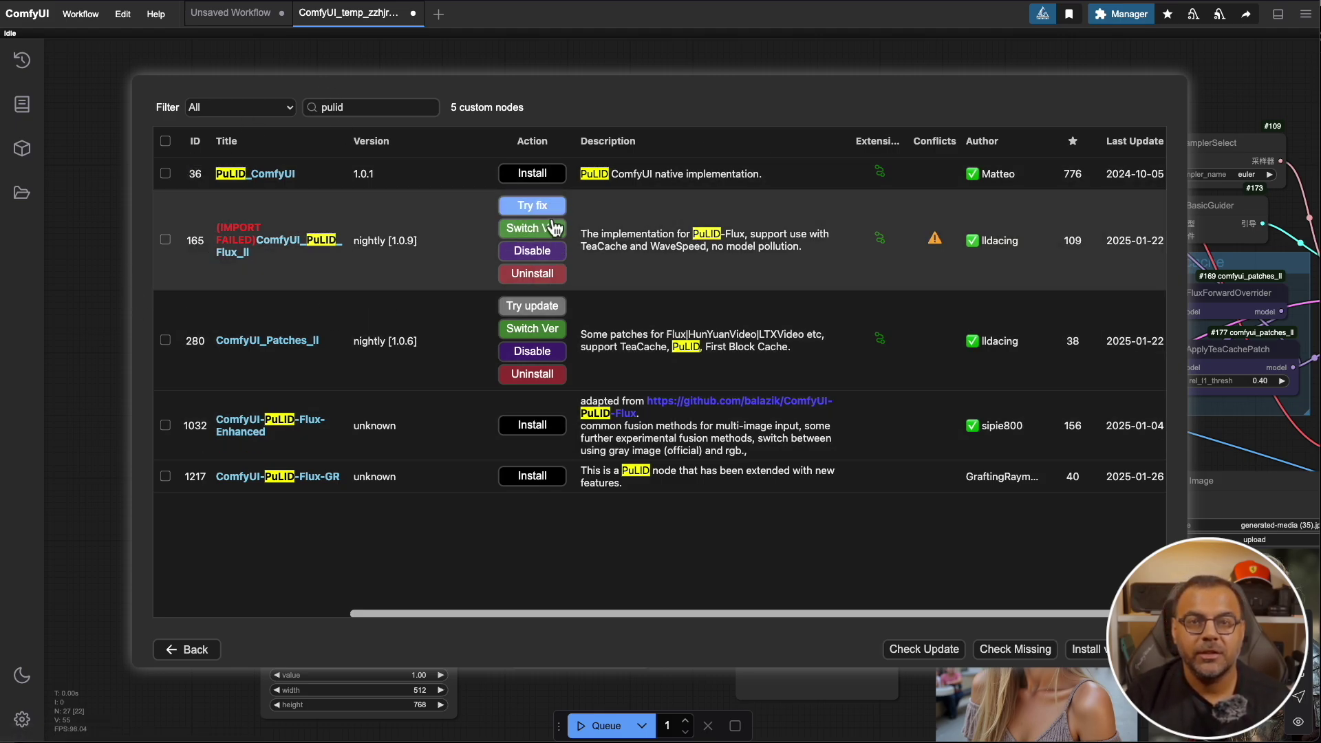
Run Try fix on ComfyUI_PuLID_Flux_II and follow the onnxruntime install in the container logs.
click(537, 206)
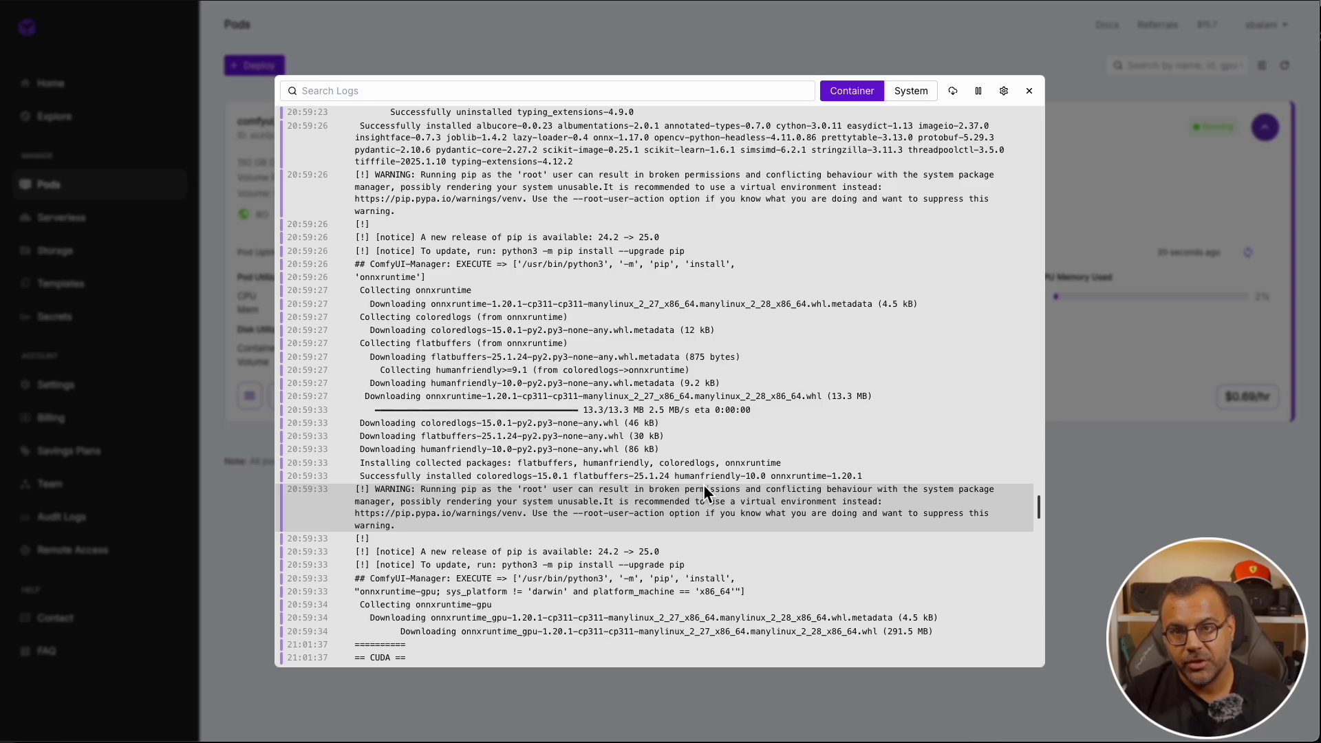
scroll(795, 529, down, 15)
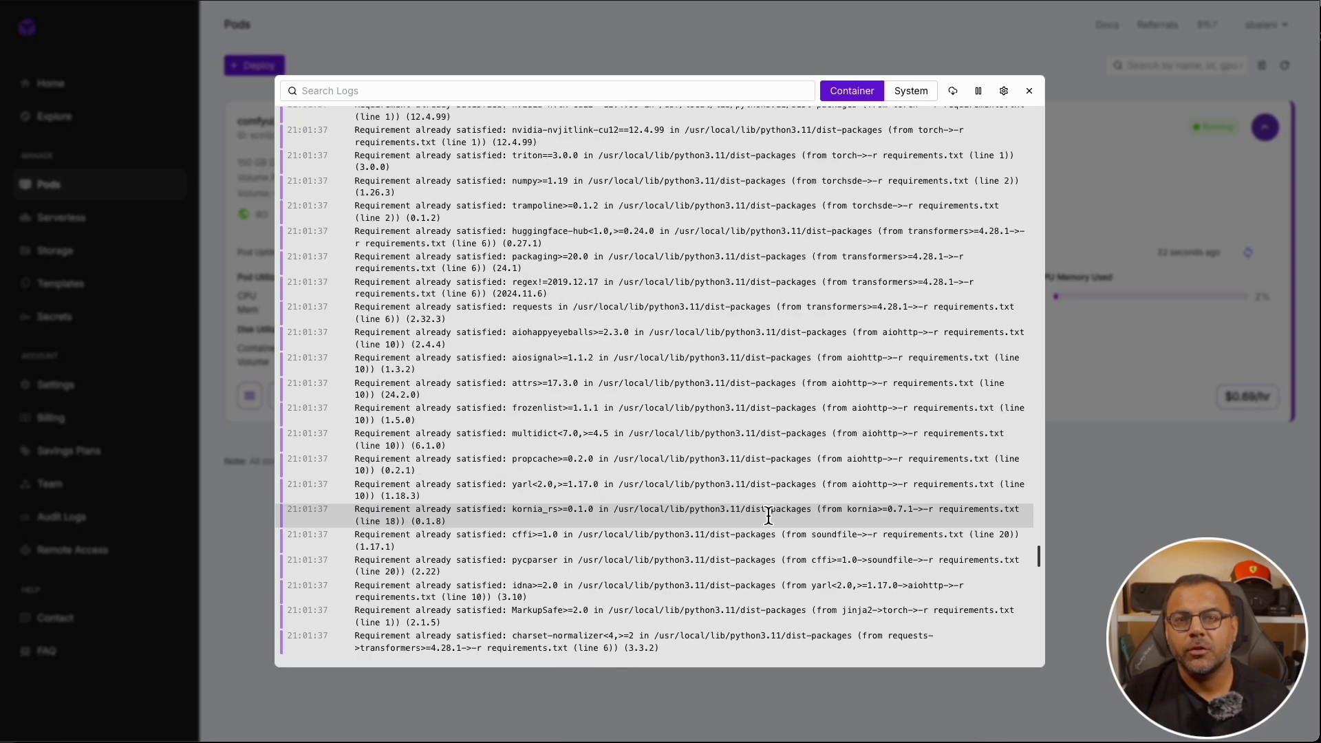
scroll(750, 476, down, 15)
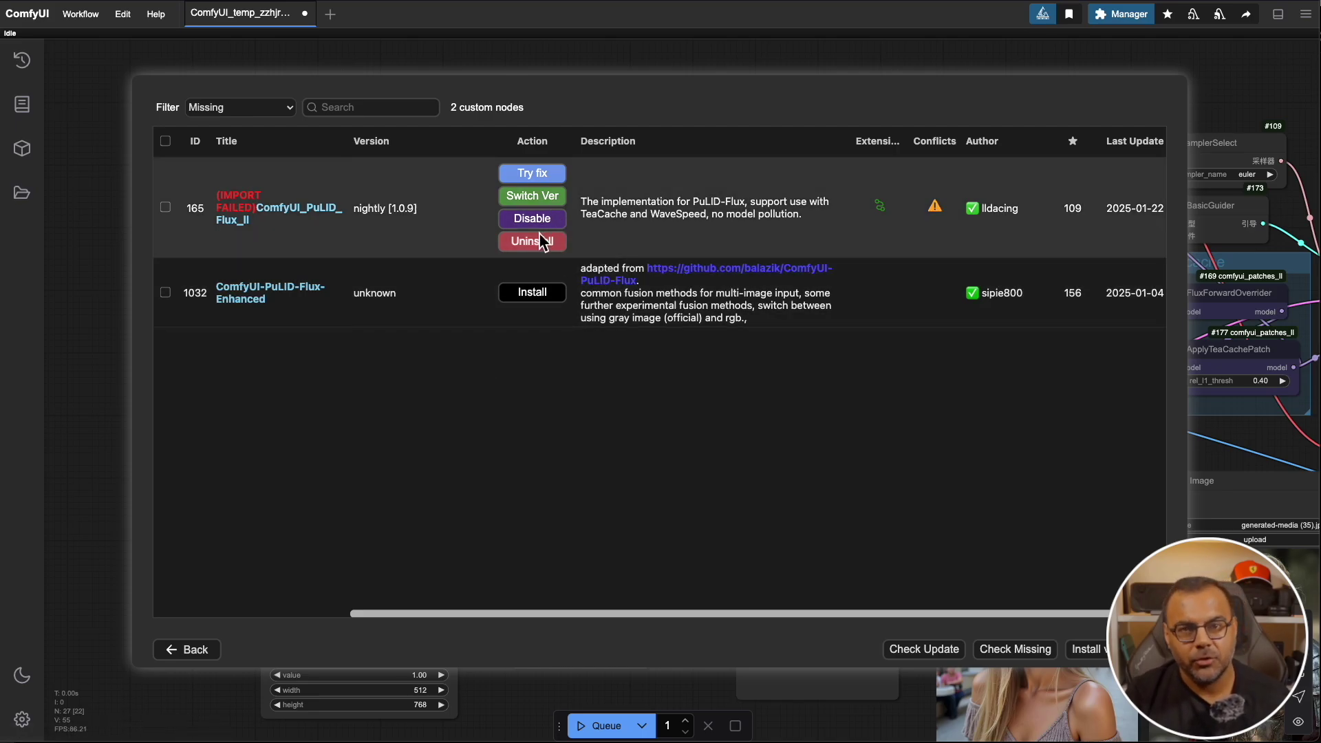
Uninstall ComfyUI_PuLID_Flux_II with confirmation, then try installing it again.
click(530, 243)
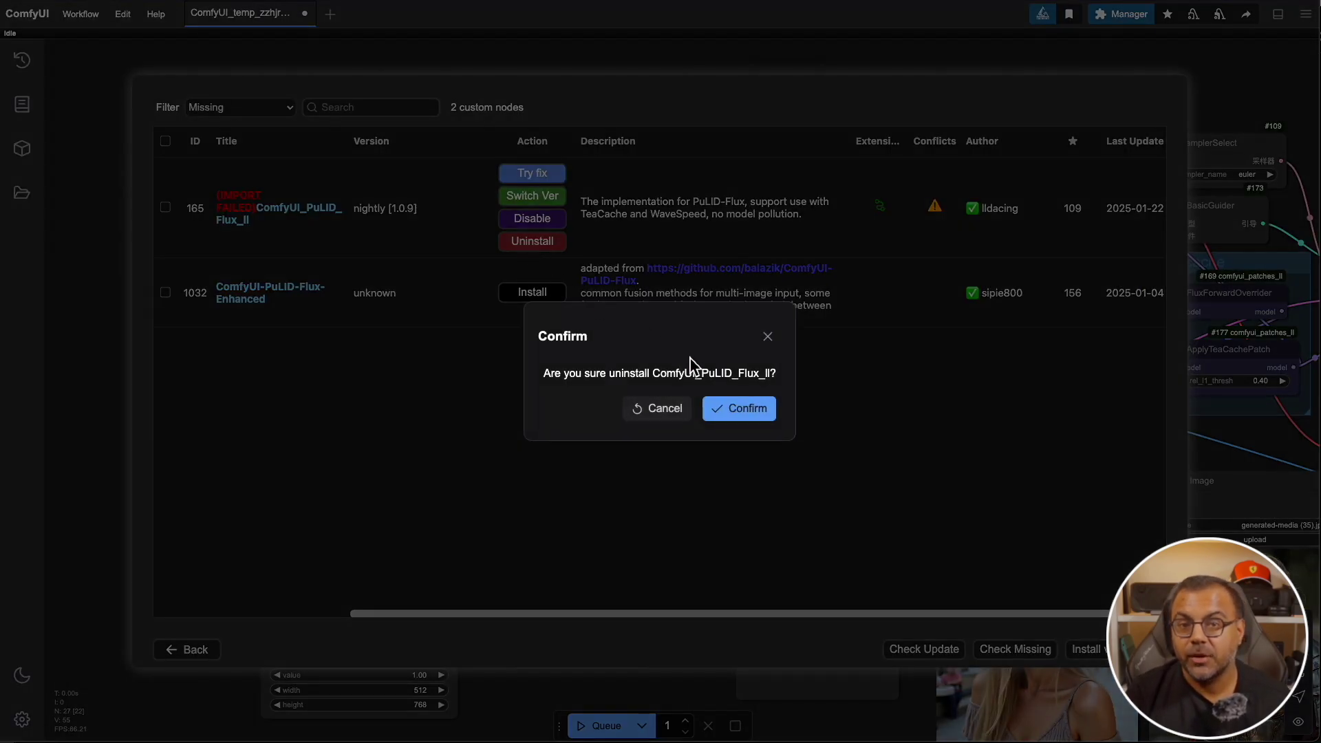
click(754, 412)
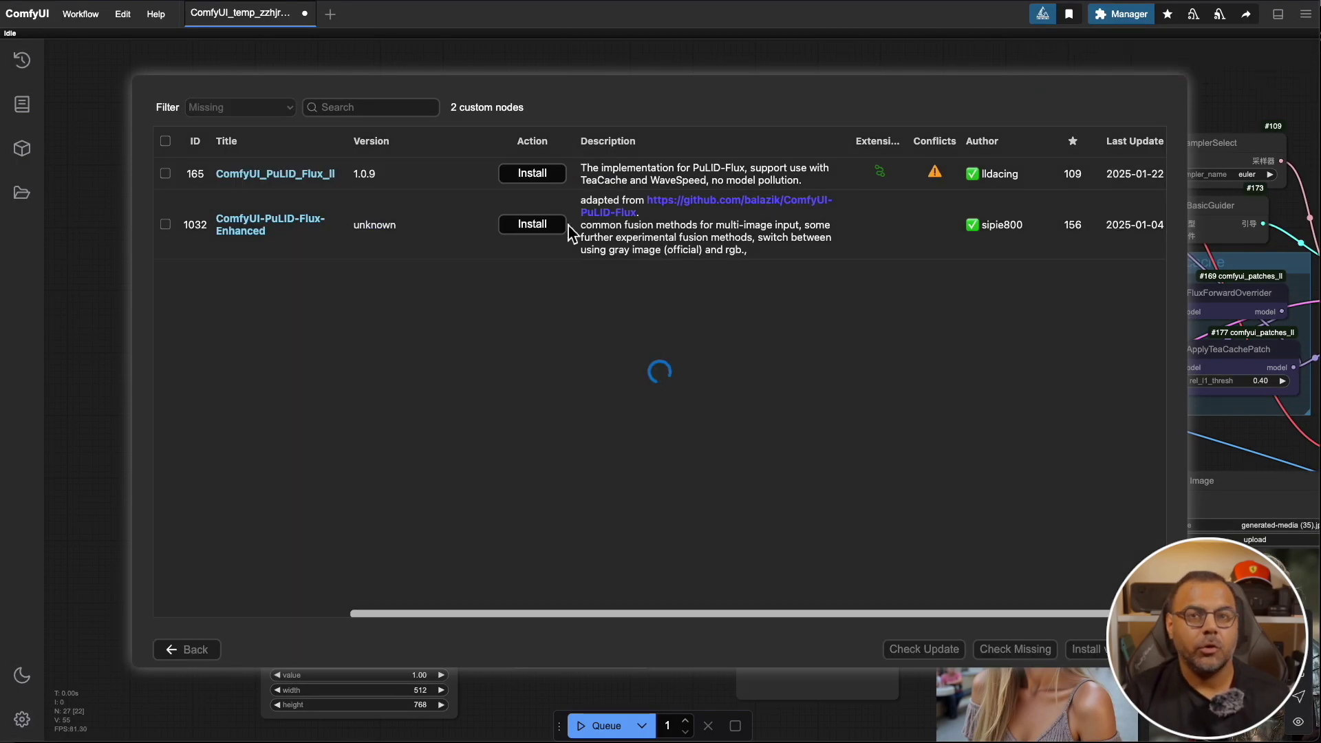
click(565, 225)
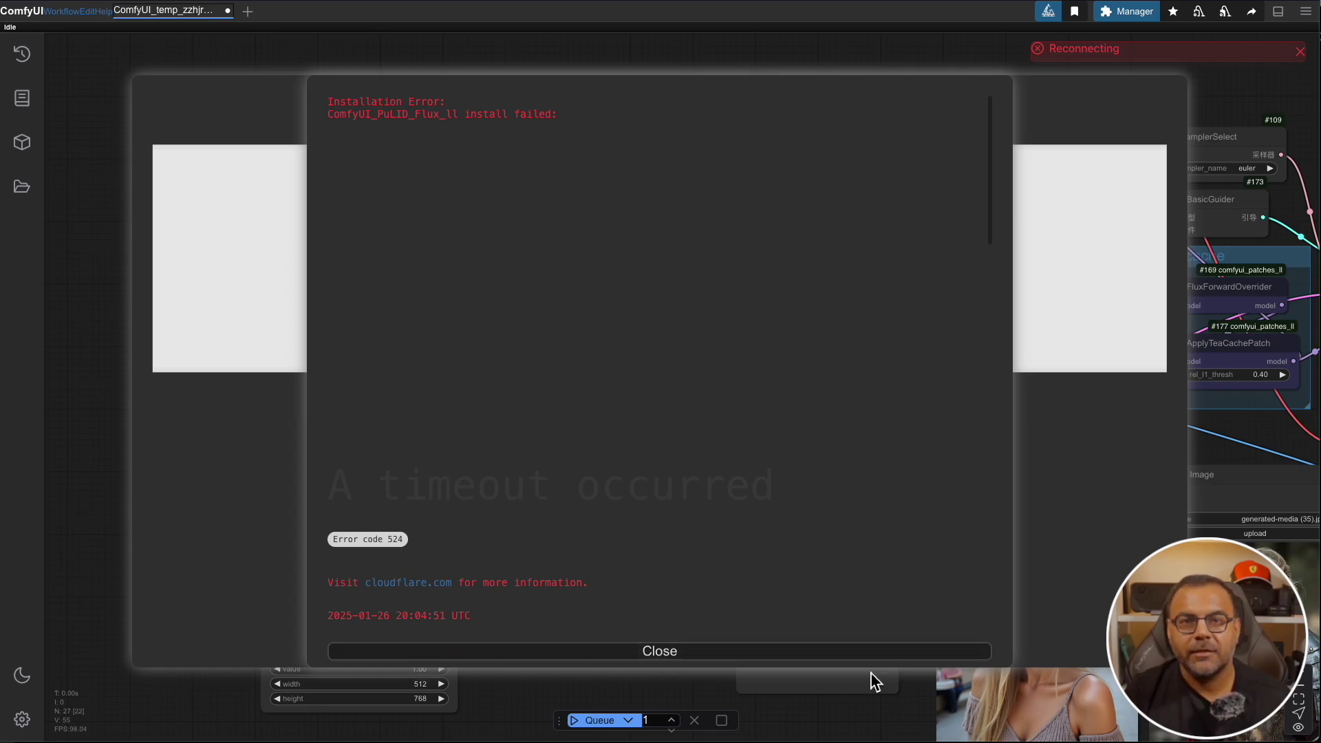
Dismiss the timeout error and check the container logs for 'Installation was successful'.
click(623, 652)
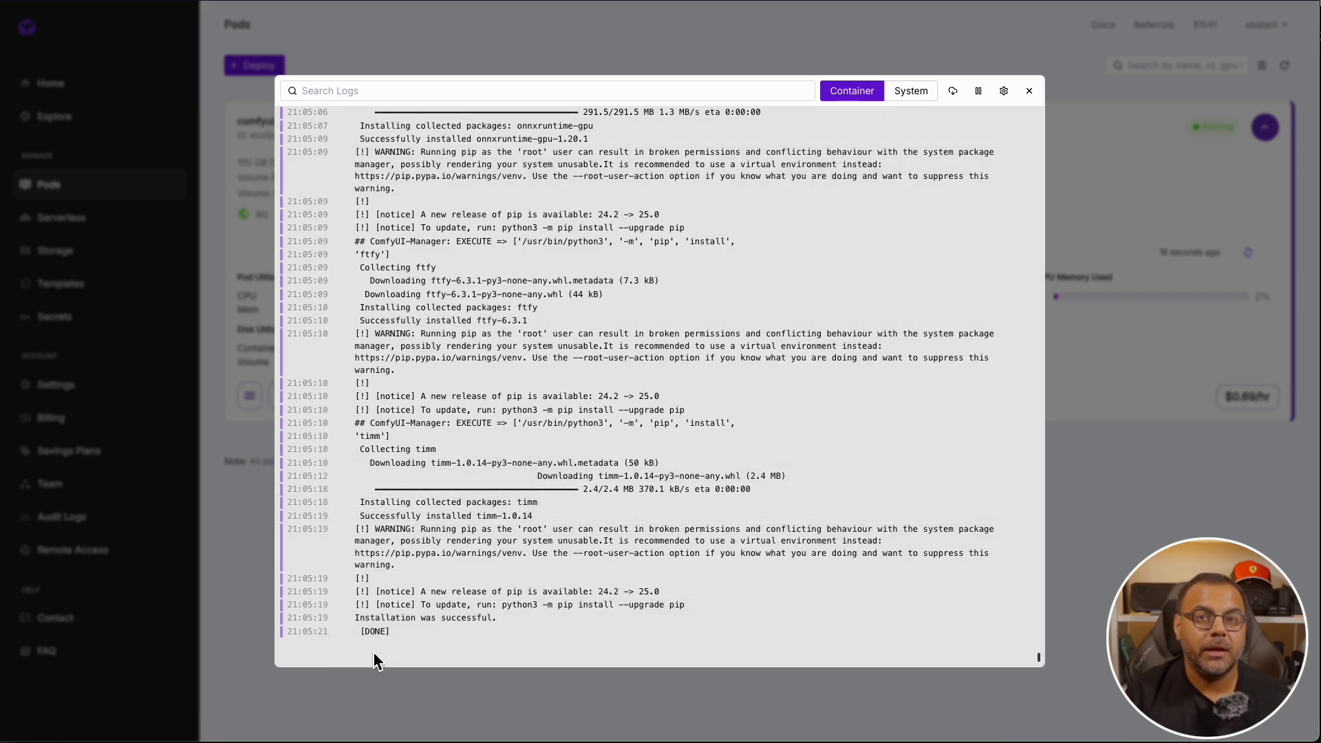
key(ctrl+a)
click(422, 595)
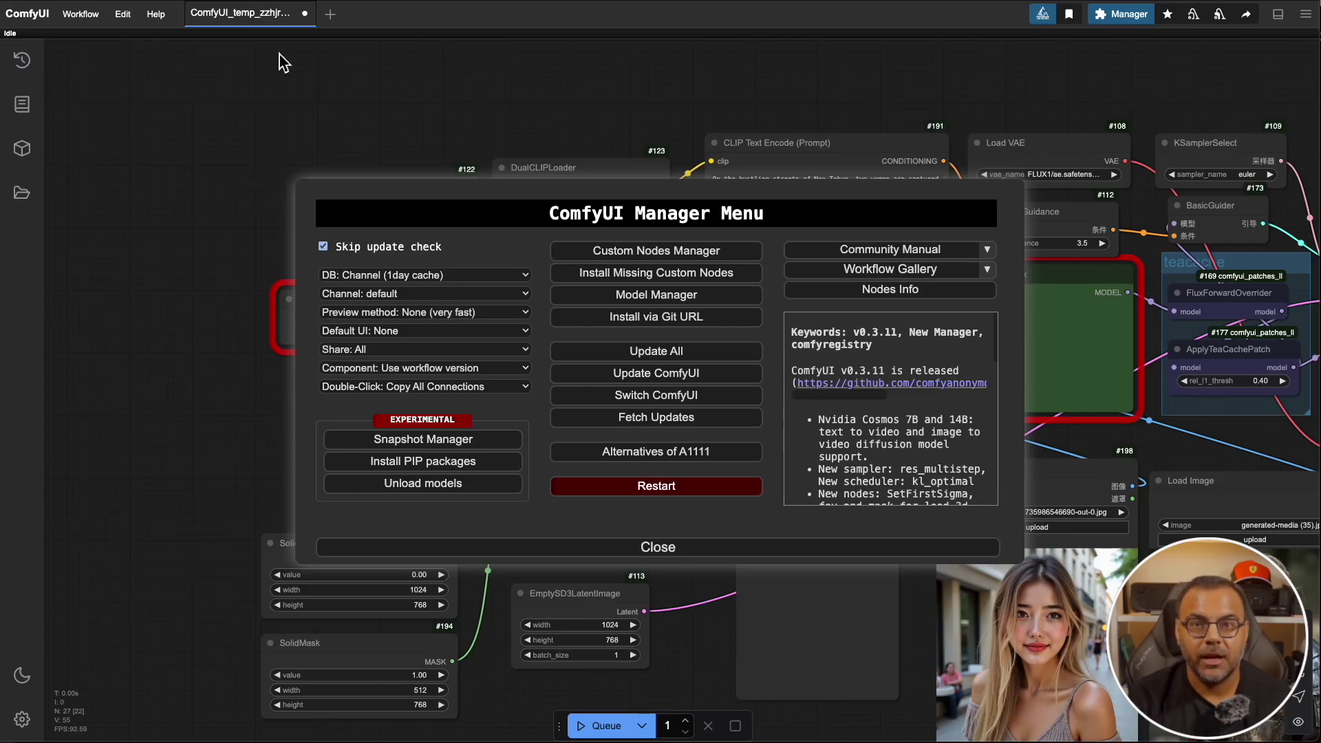
Restart the ComfyUI server from the Manager Menu and confirm the reboot.
click(621, 487)
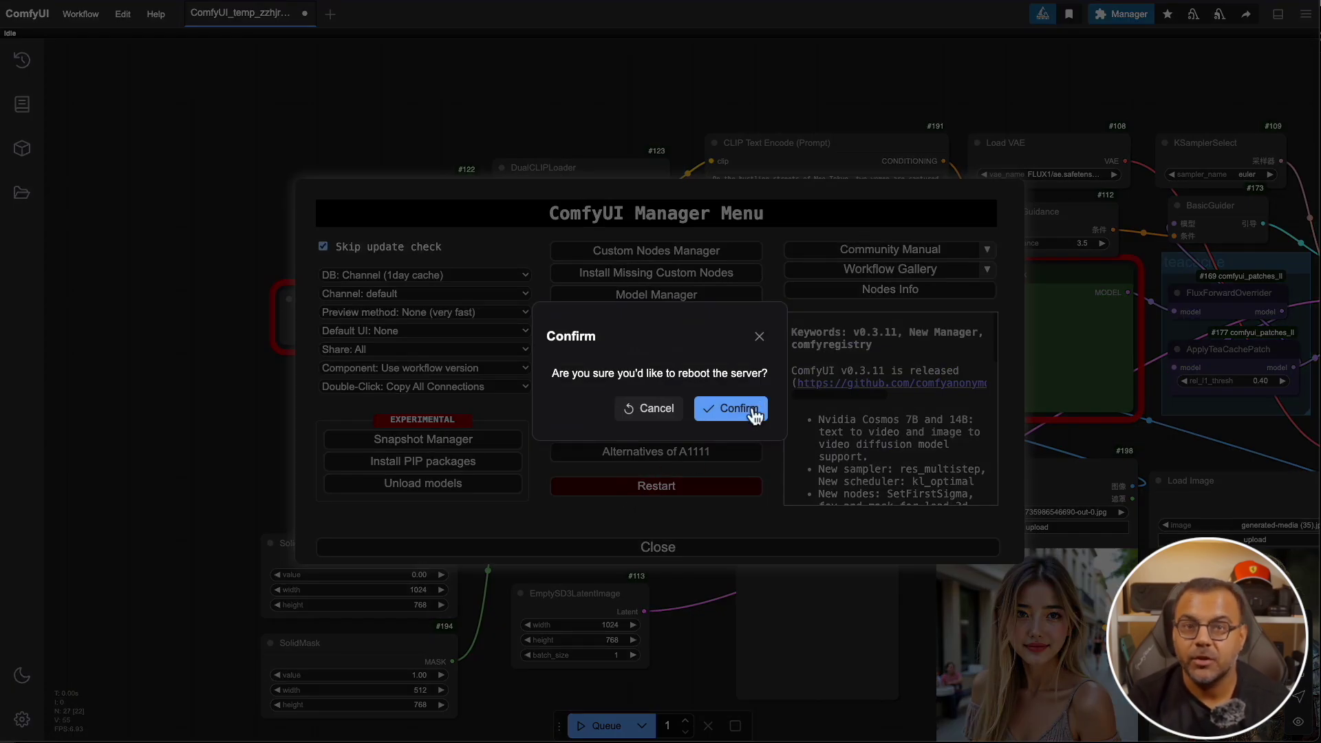
click(750, 413)
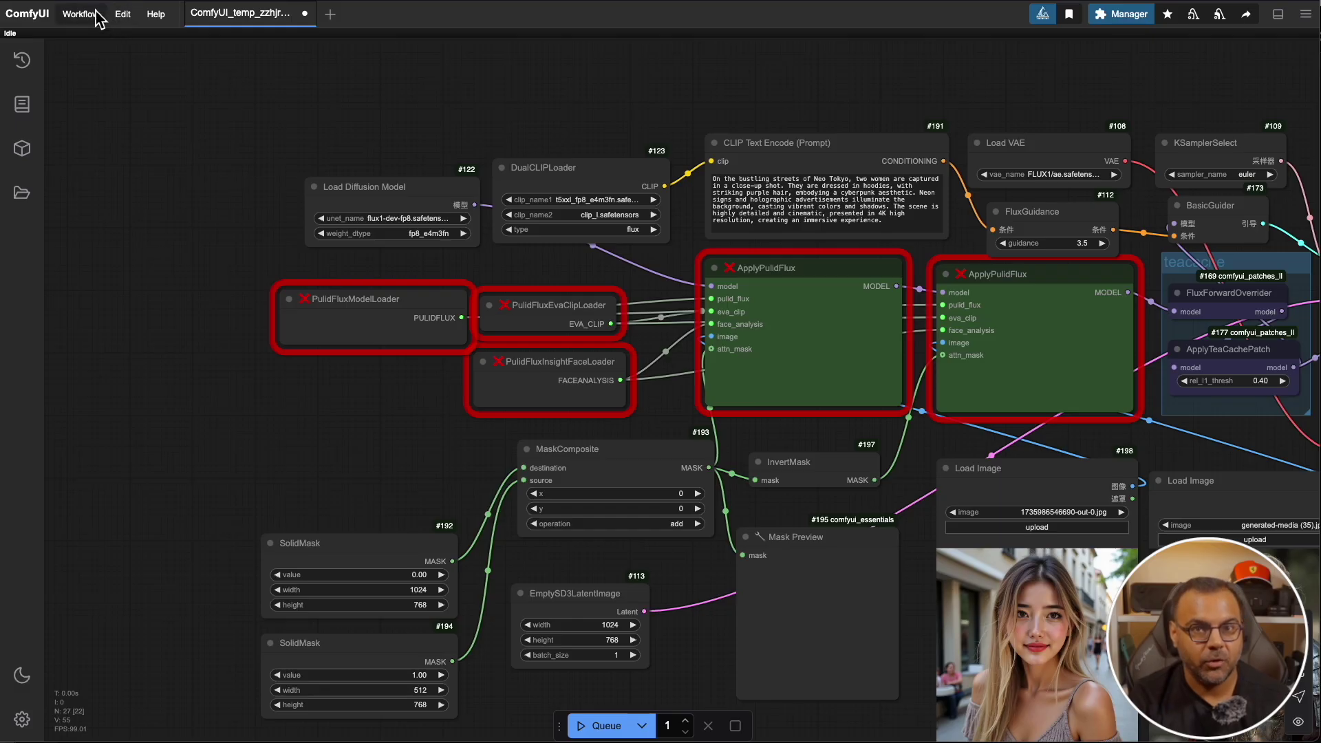
Refresh node definitions from the Workflow menu and pan across the PuLID_with_speedup graph.
click(96, 14)
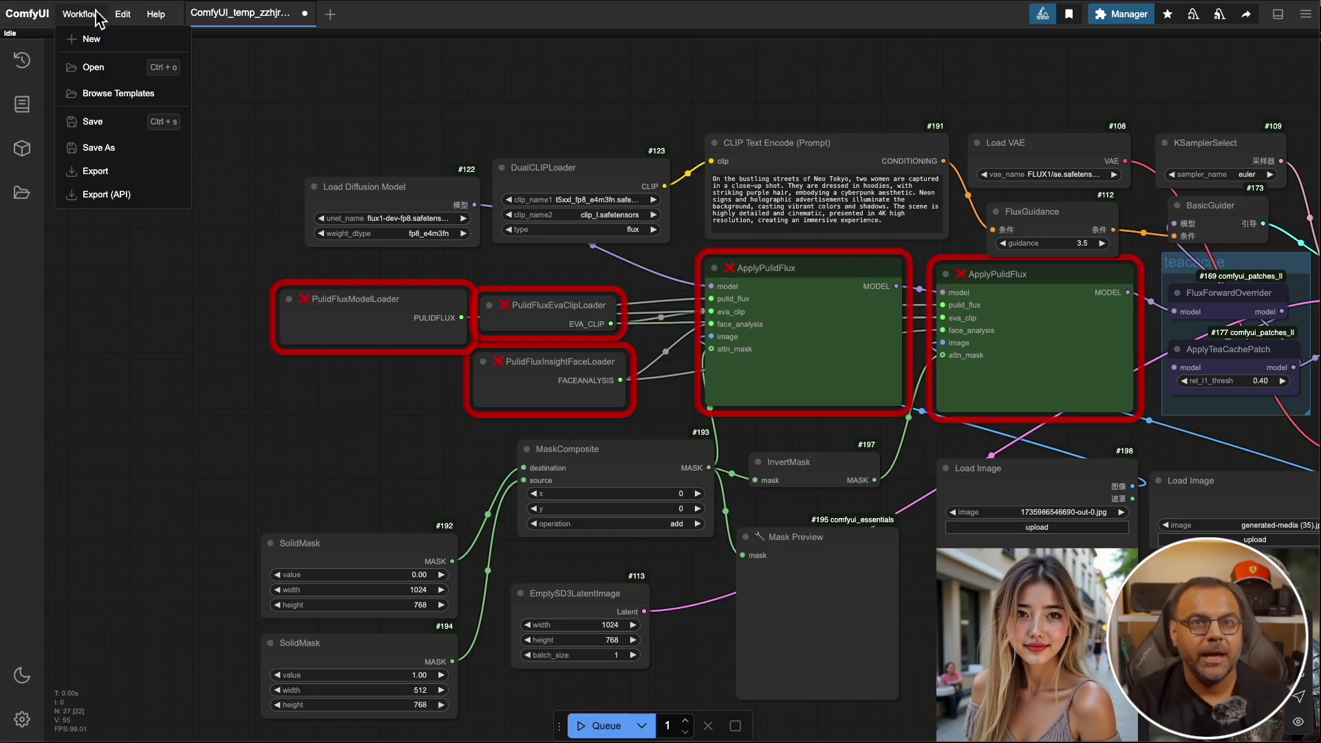
key(r)
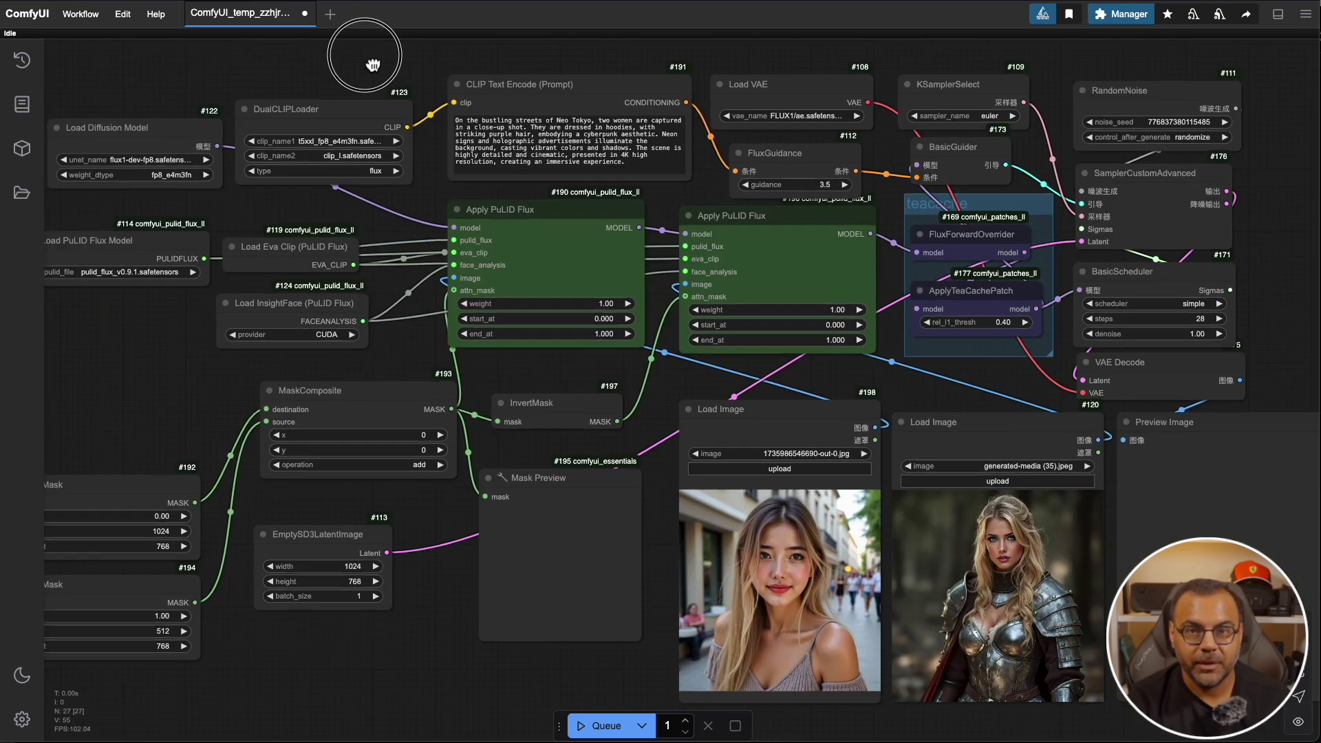
drag(360, 52, 463, 169)
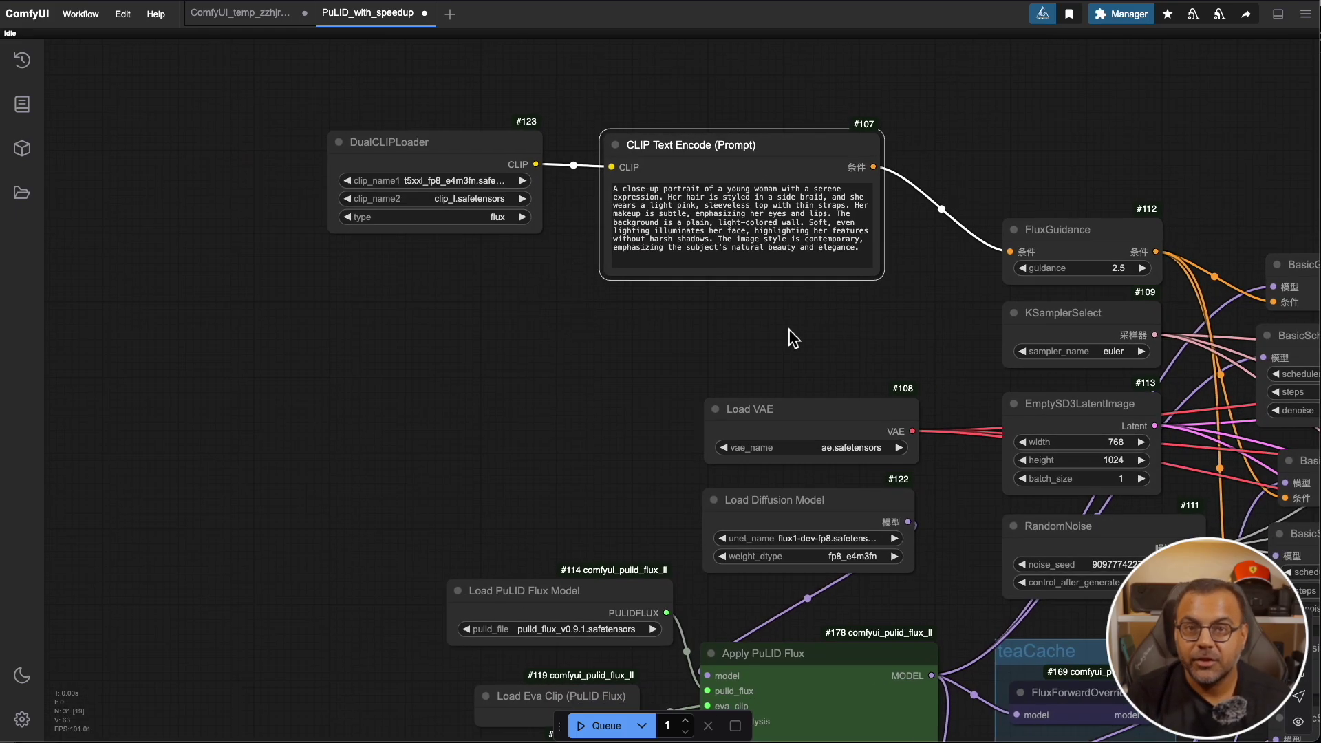
Move the FluxGuidance node higher up in the graph.
drag(1116, 249, 1120, 177)
scroll(571, 362, up, 1)
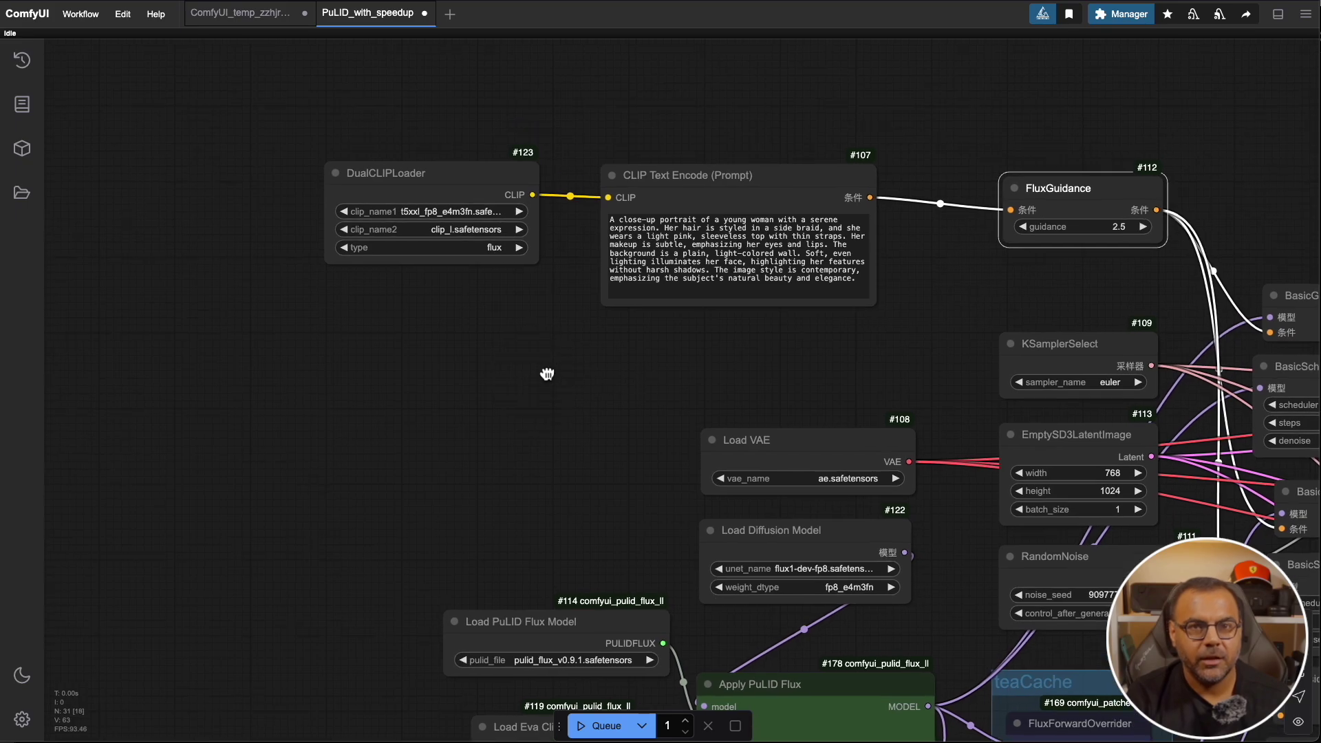
scroll(349, 246, up, 3)
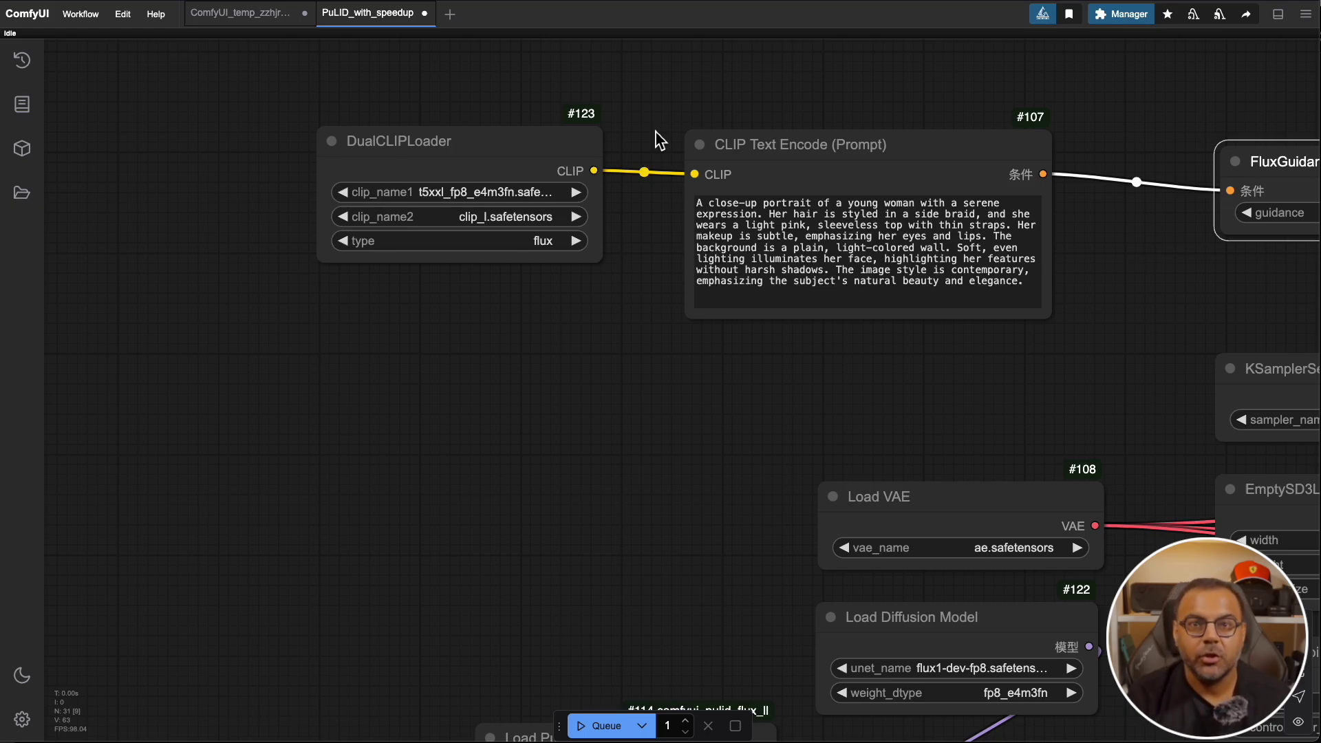
scroll(659, 140, down, 2)
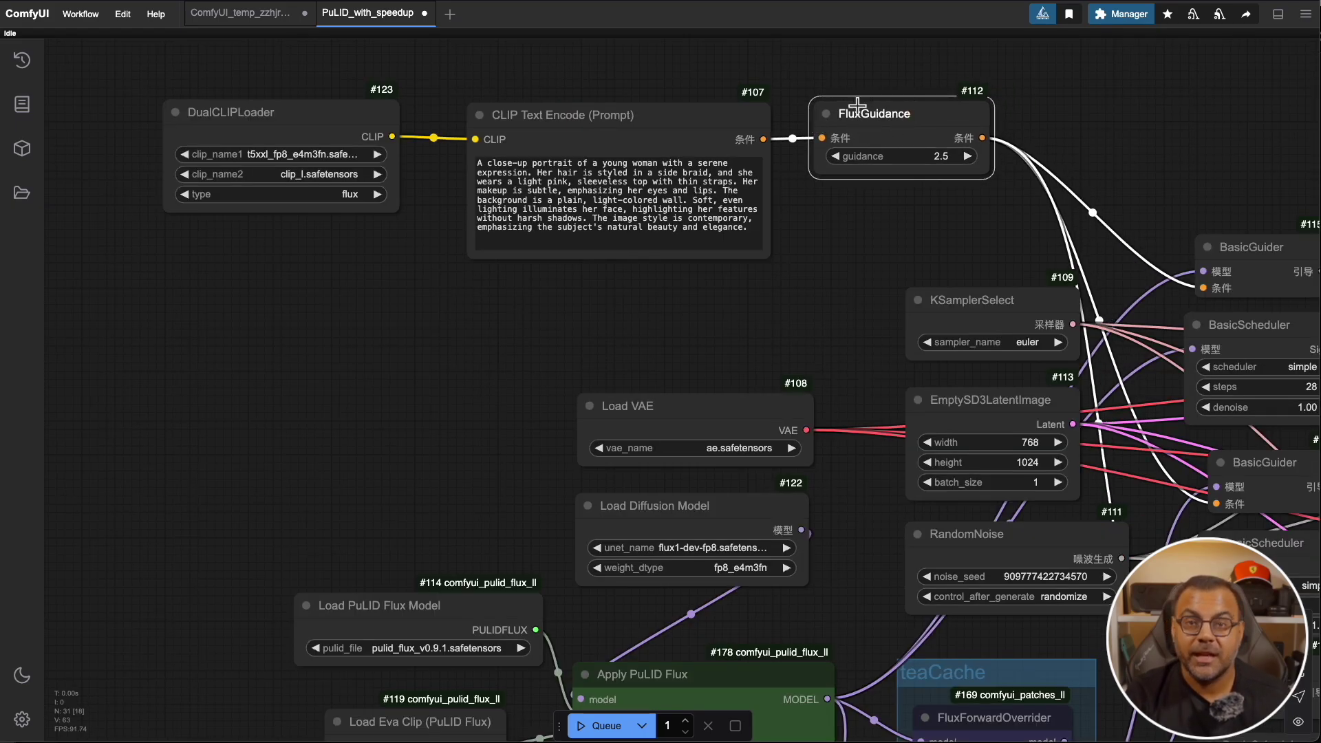
Stack BasicGuider #115, BasicScheduler #110, #173, #171 and #192 in one aligned column.
drag(1179, 160, 835, 156)
drag(877, 258, 904, 122)
drag(896, 311, 933, 184)
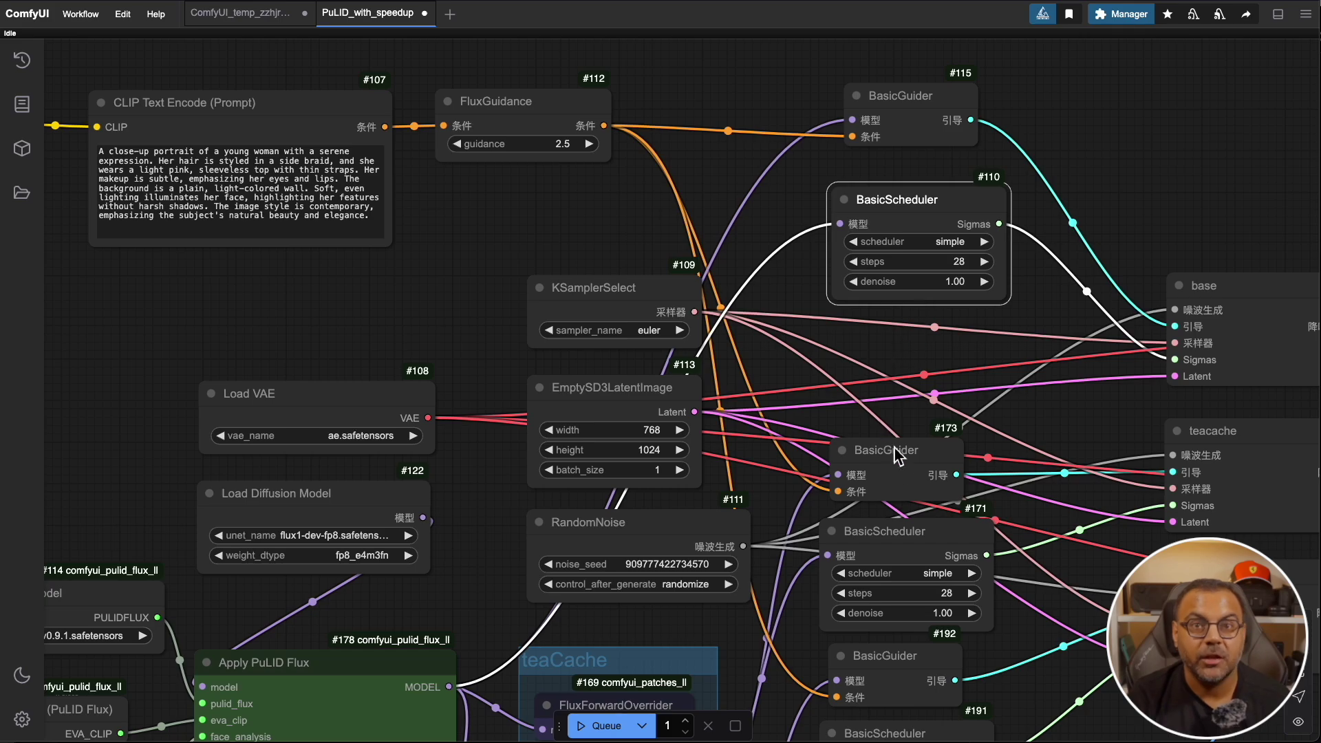
drag(894, 450, 919, 348)
drag(901, 530, 918, 426)
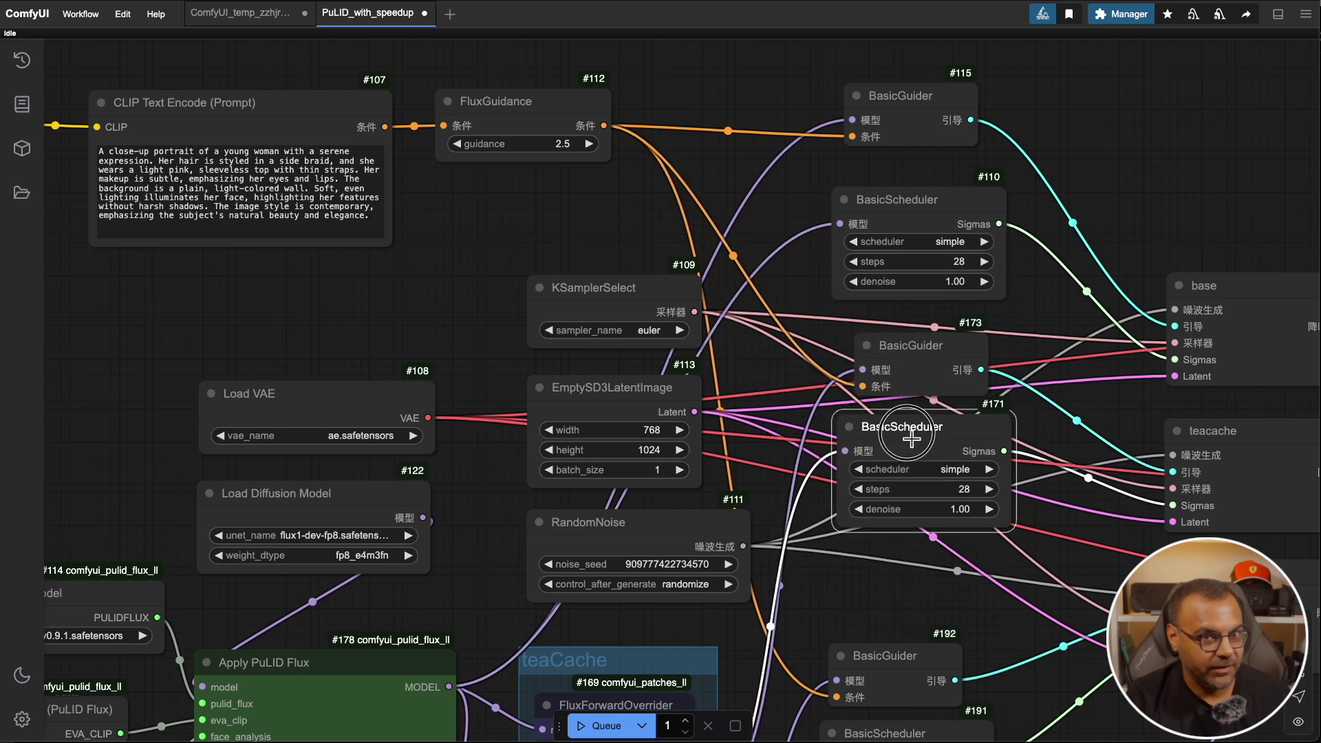
drag(880, 679, 913, 493)
scroll(915, 578, up, 2)
scroll(915, 577, down, 5)
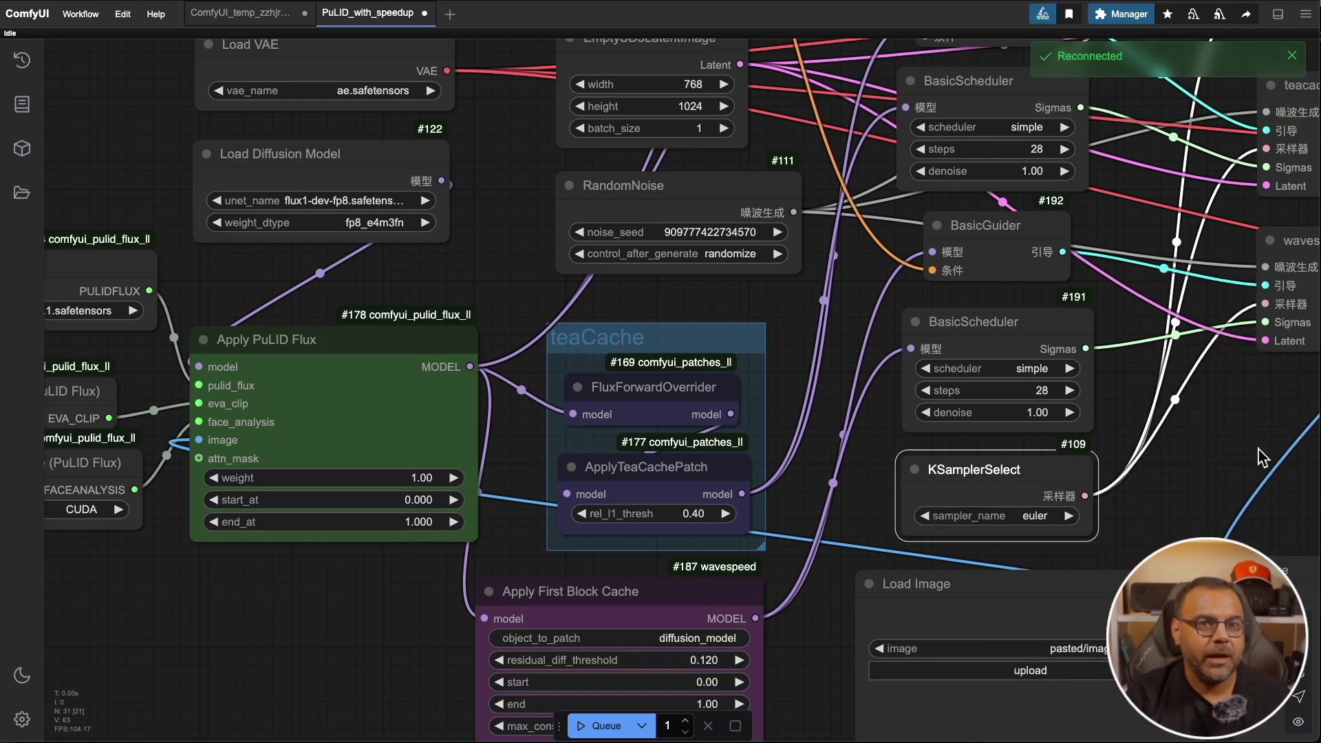
Line up Load Diffusion Model, Load PuLID Flux Model, Load Eva Clip and Load InsightFace in a left column.
scroll(1263, 457, down, 5)
scroll(549, 395, up, 6)
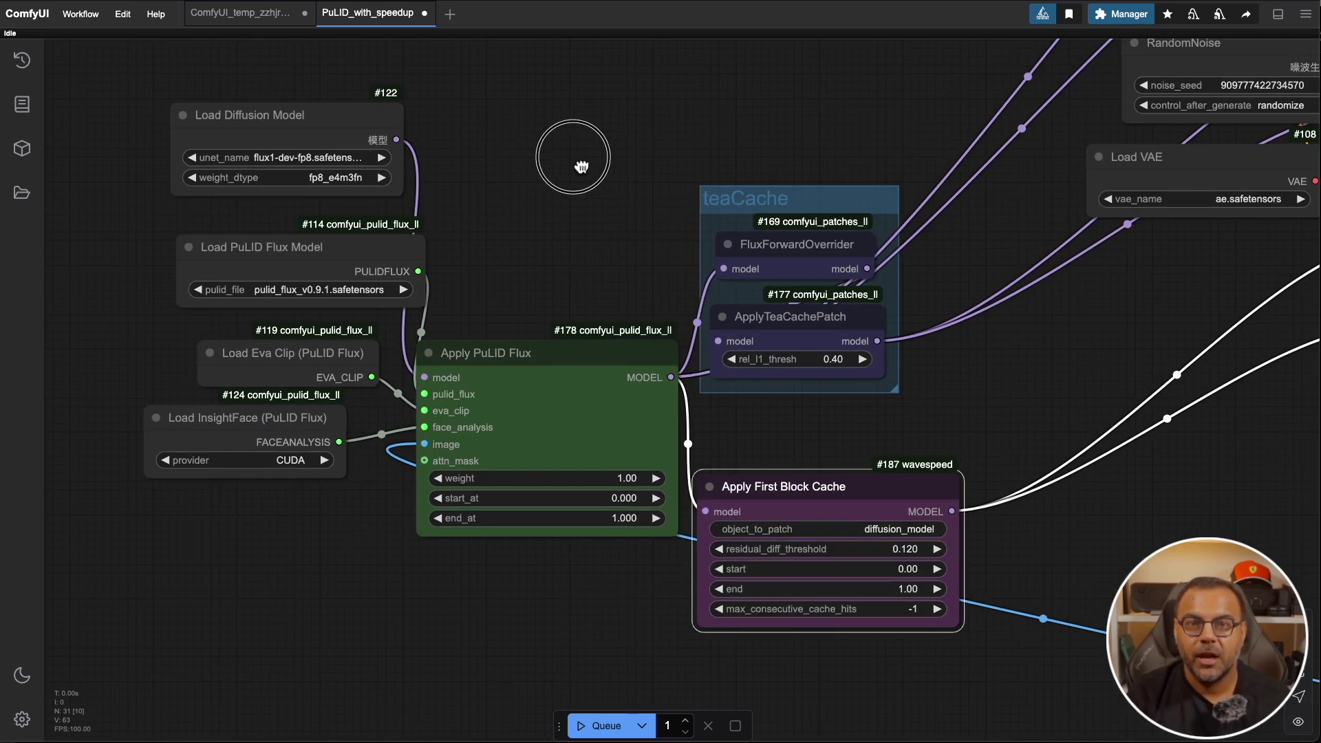
drag(566, 153, 656, 56)
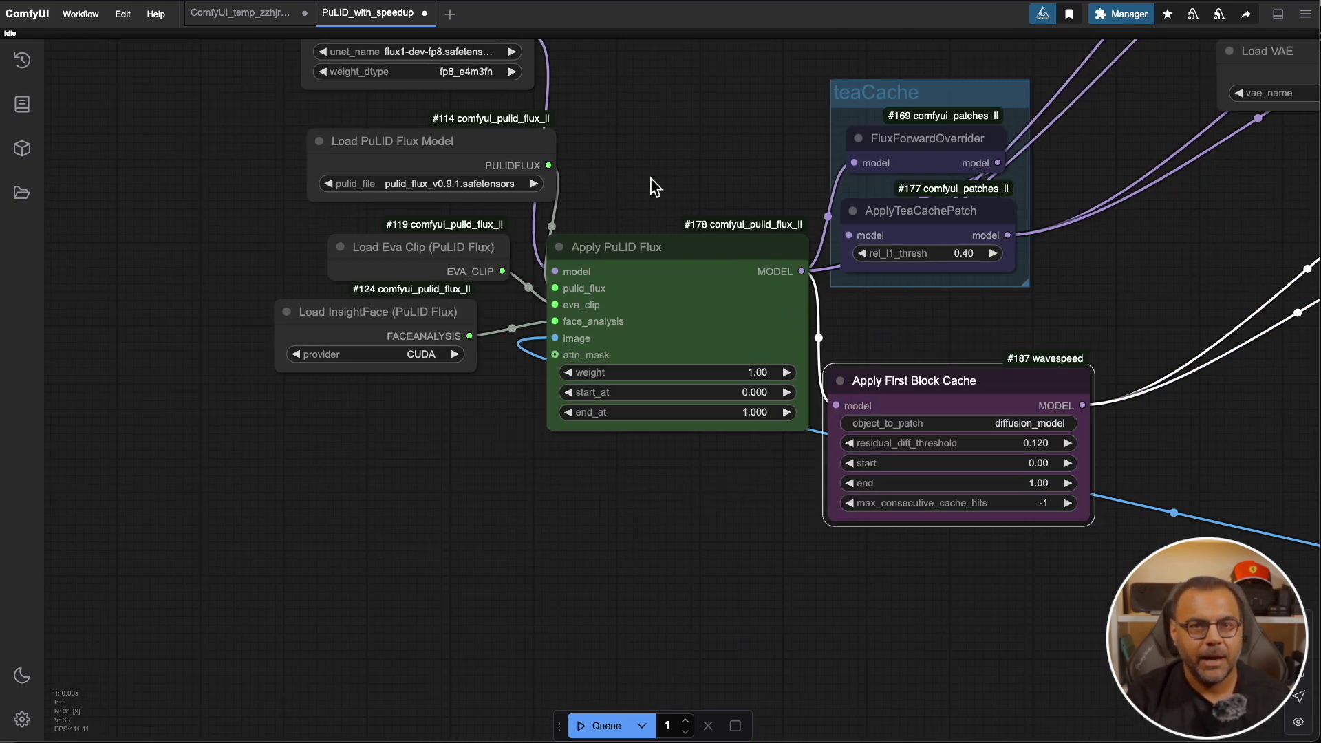
drag(576, 281, 652, 392)
click(471, 142)
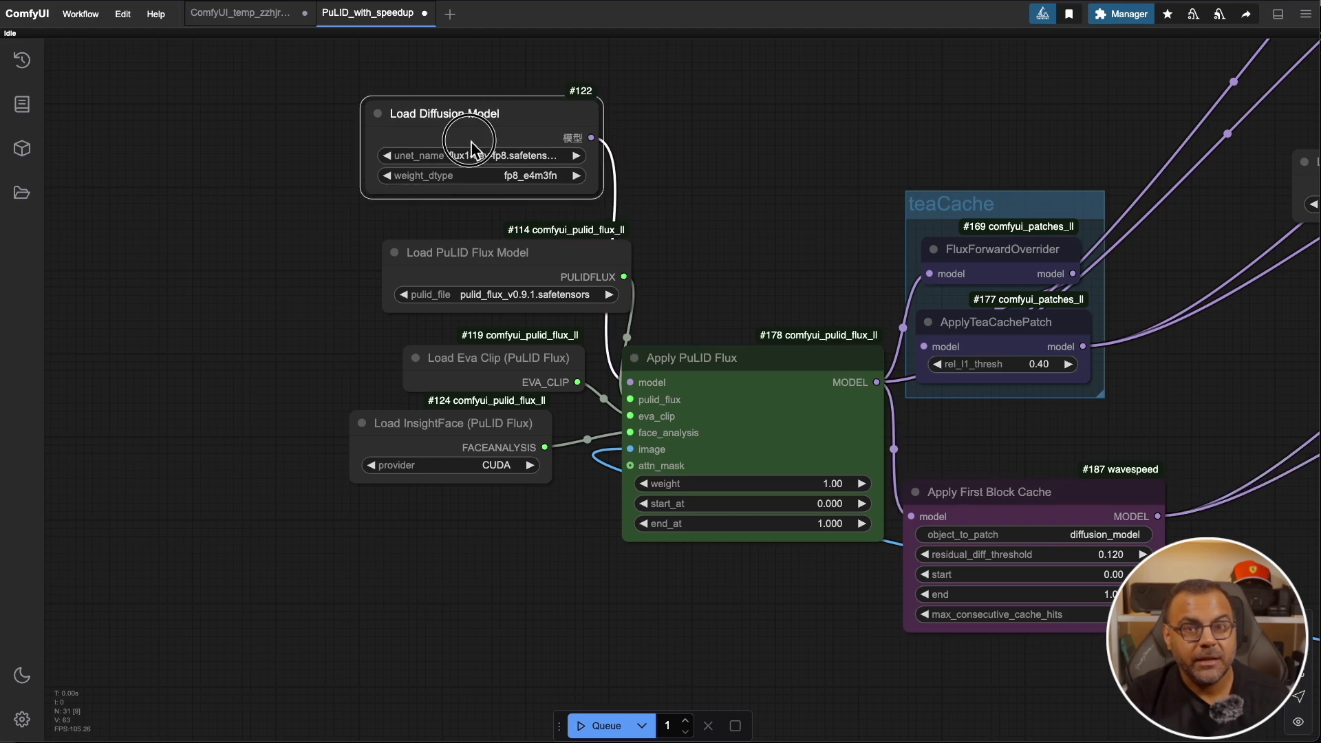
drag(471, 141, 306, 151)
drag(560, 254, 366, 241)
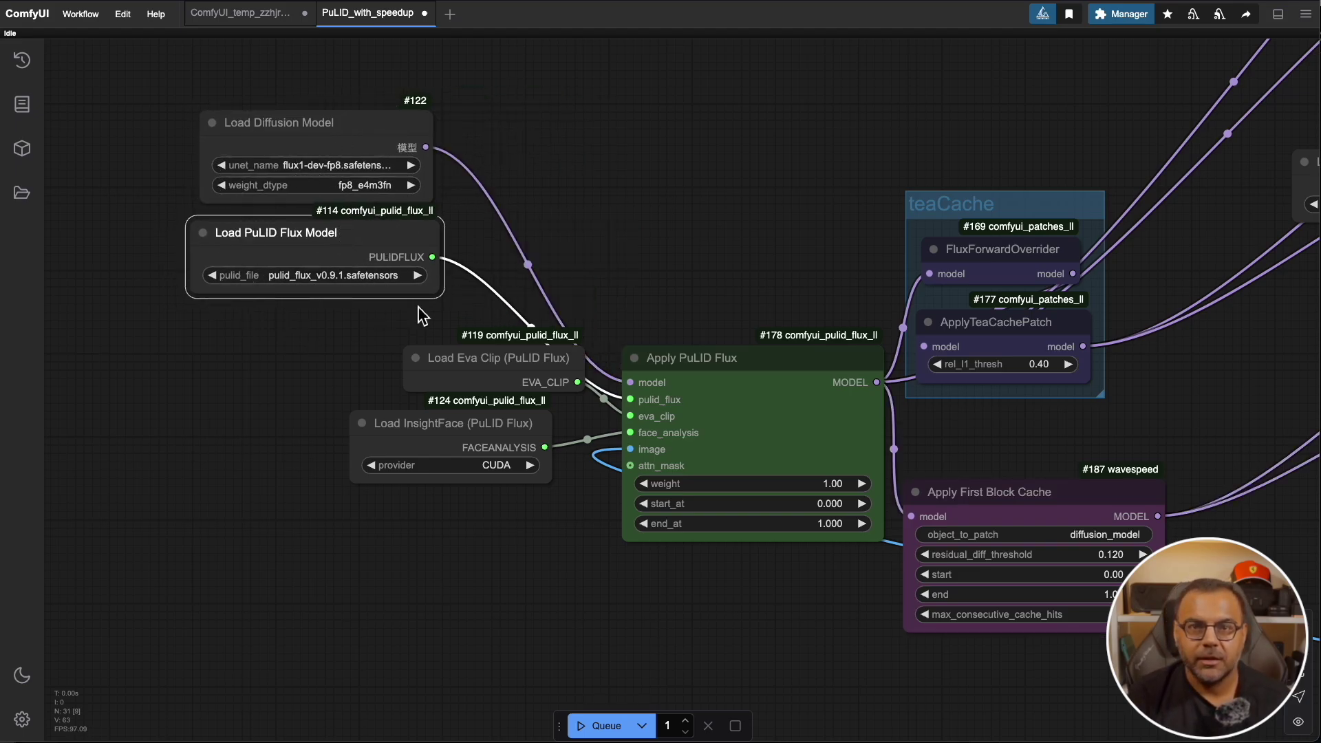
drag(481, 359, 274, 325)
drag(387, 368, 504, 358)
drag(568, 423, 422, 395)
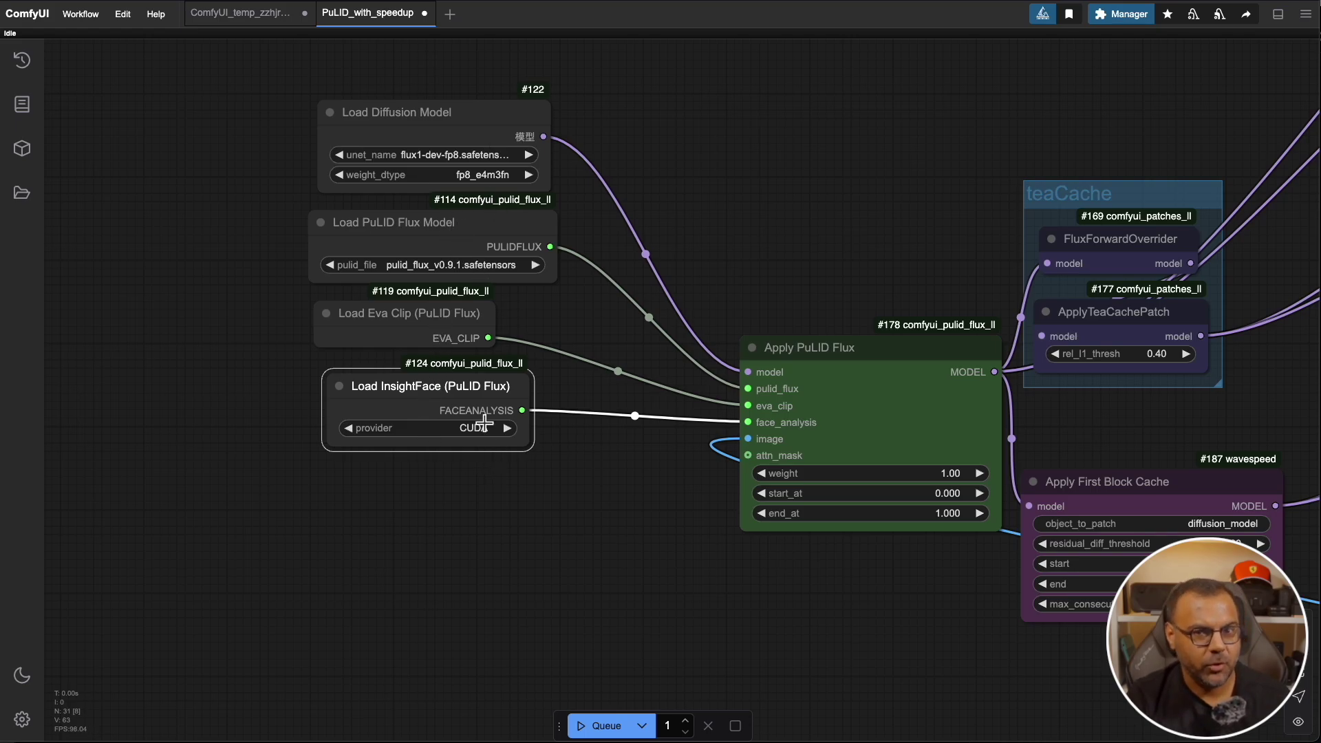
Pull the Apply PuLID Flux node up beside the loader column.
scroll(485, 426, down, 2)
scroll(485, 426, right, 2)
drag(815, 327, 708, 183)
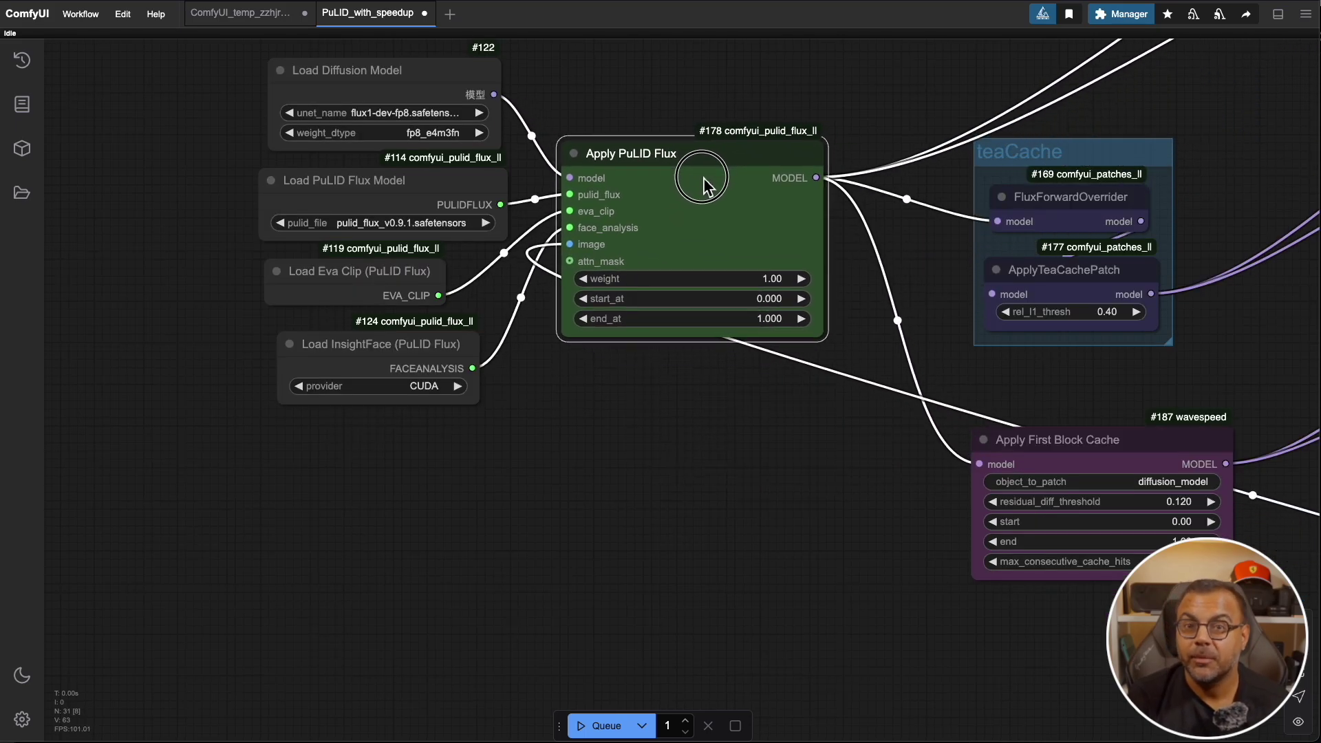
drag(874, 103, 218, 133)
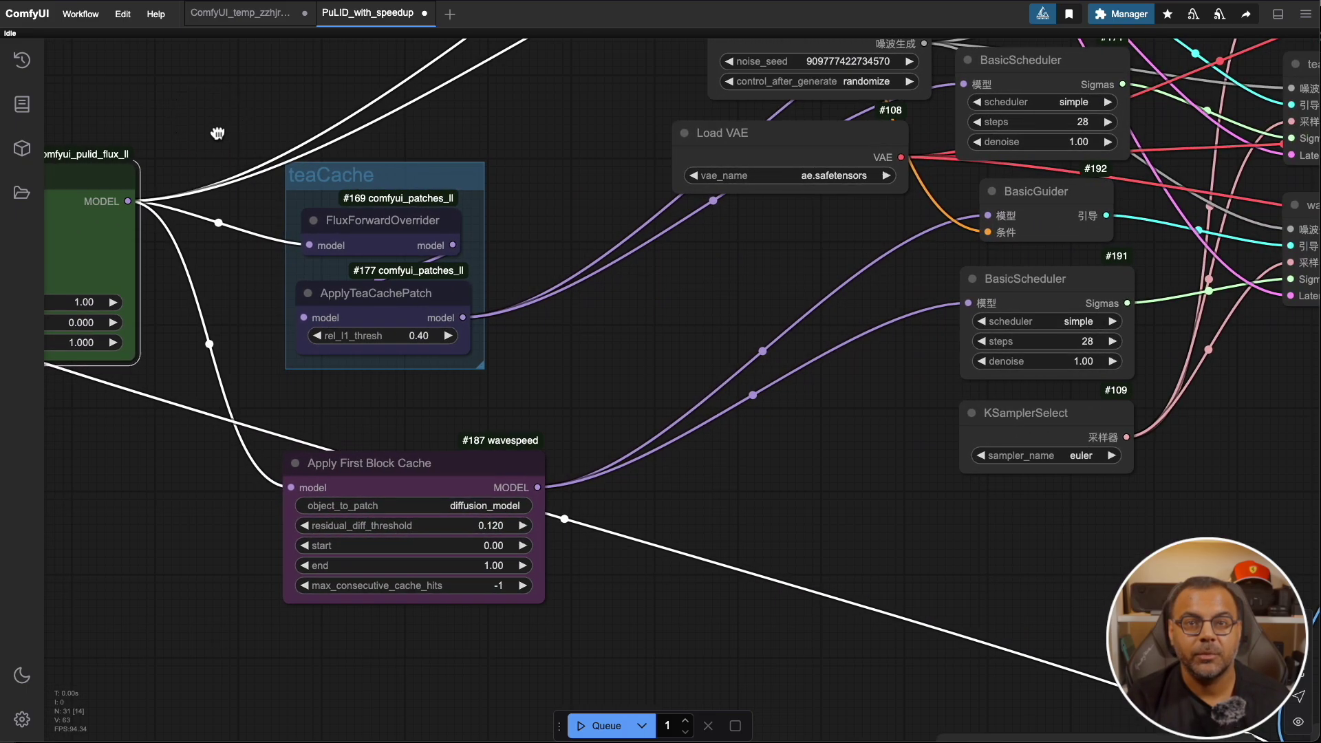
scroll(530, 406, down, 1)
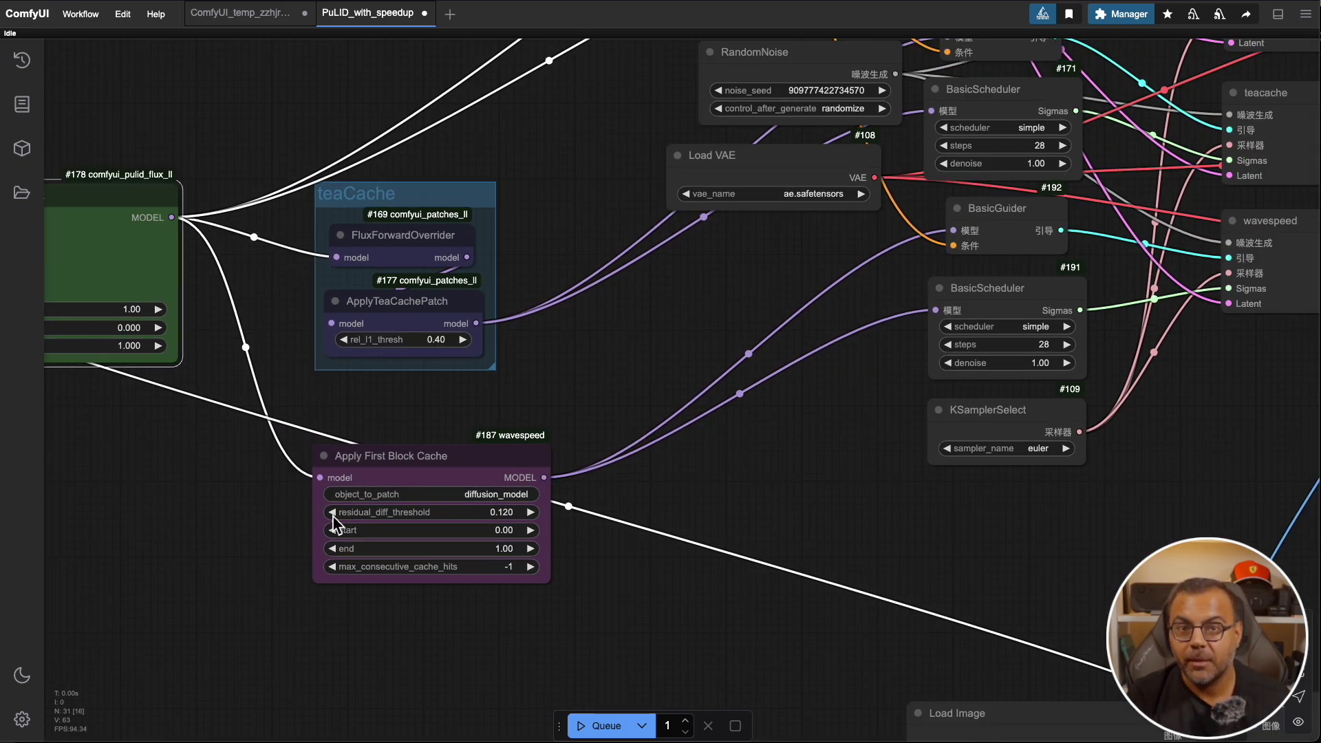
scroll(378, 214, up, 4)
scroll(379, 215, left, 1)
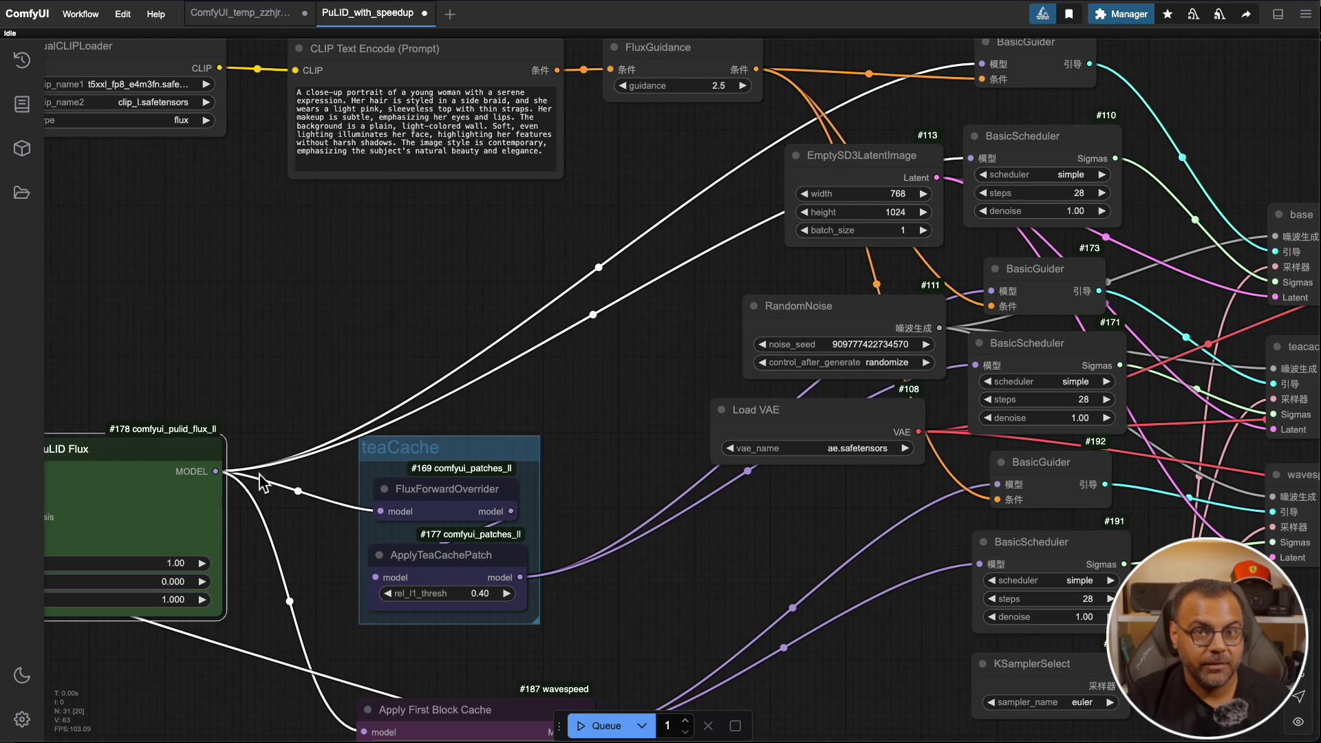
scroll(560, 222, right, 5)
scroll(560, 222, up, 2)
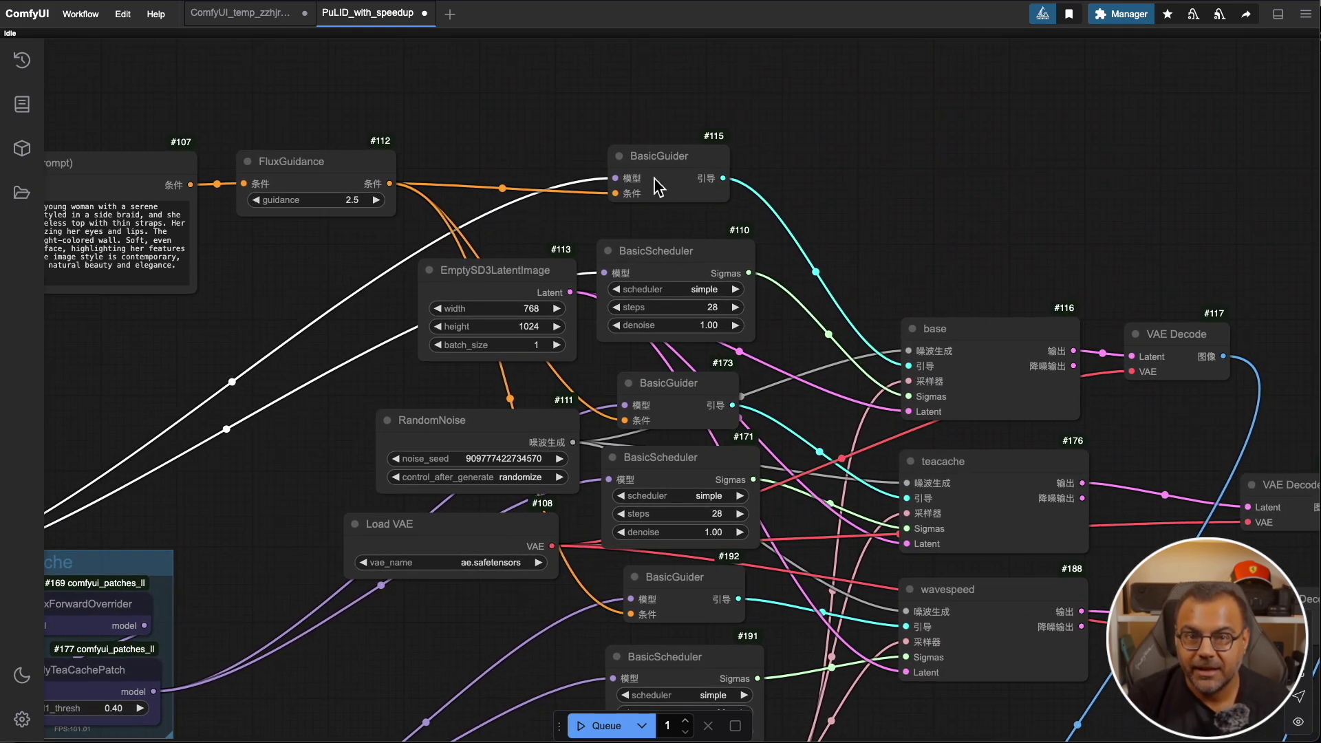
scroll(663, 189, right, 4)
scroll(663, 189, down, 2)
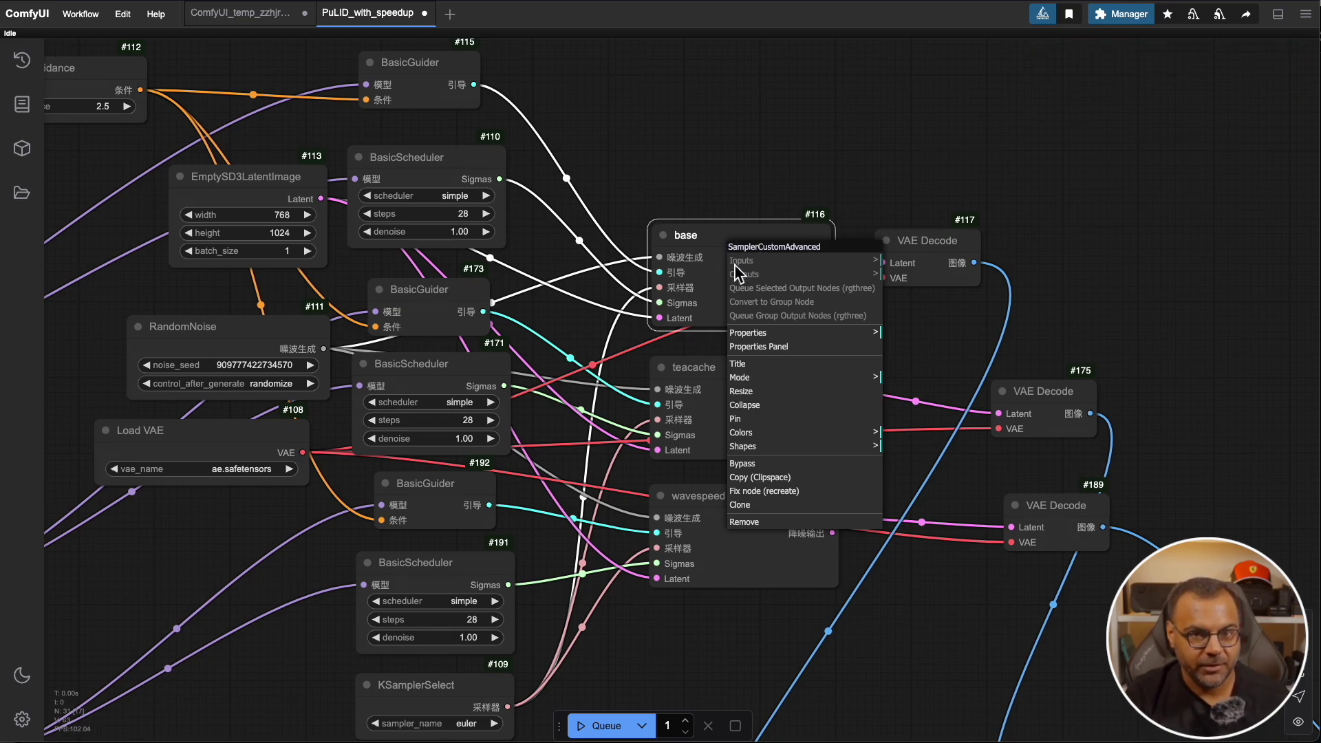
click(673, 147)
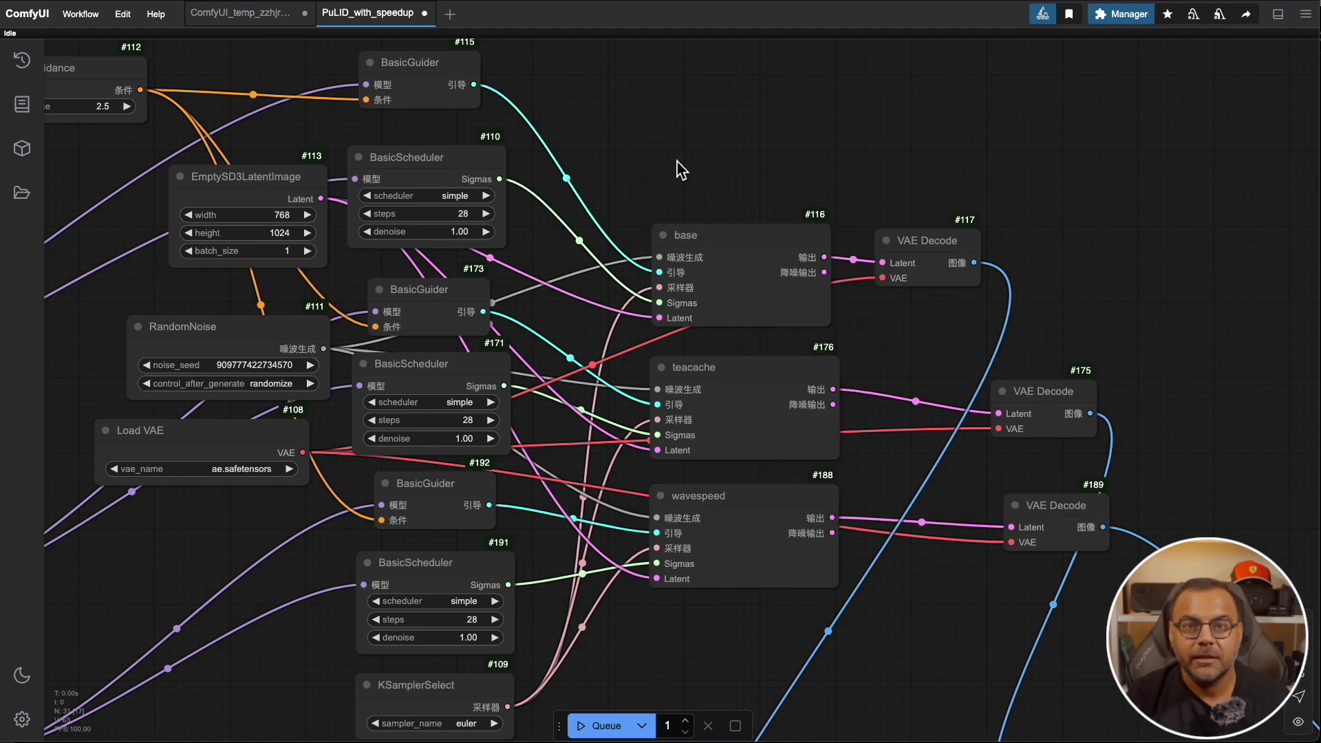
scroll(628, 212, left, 10)
scroll(628, 213, up, 6)
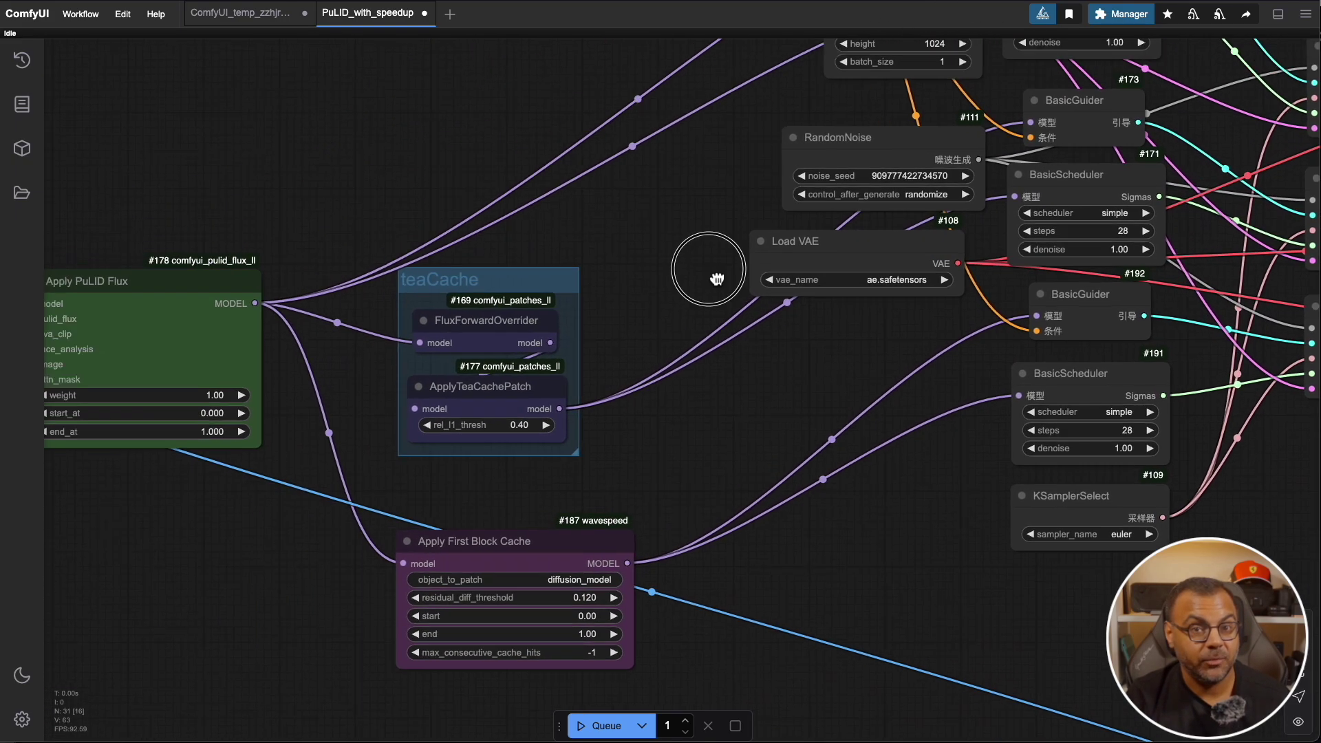
drag(886, 292, 936, 161)
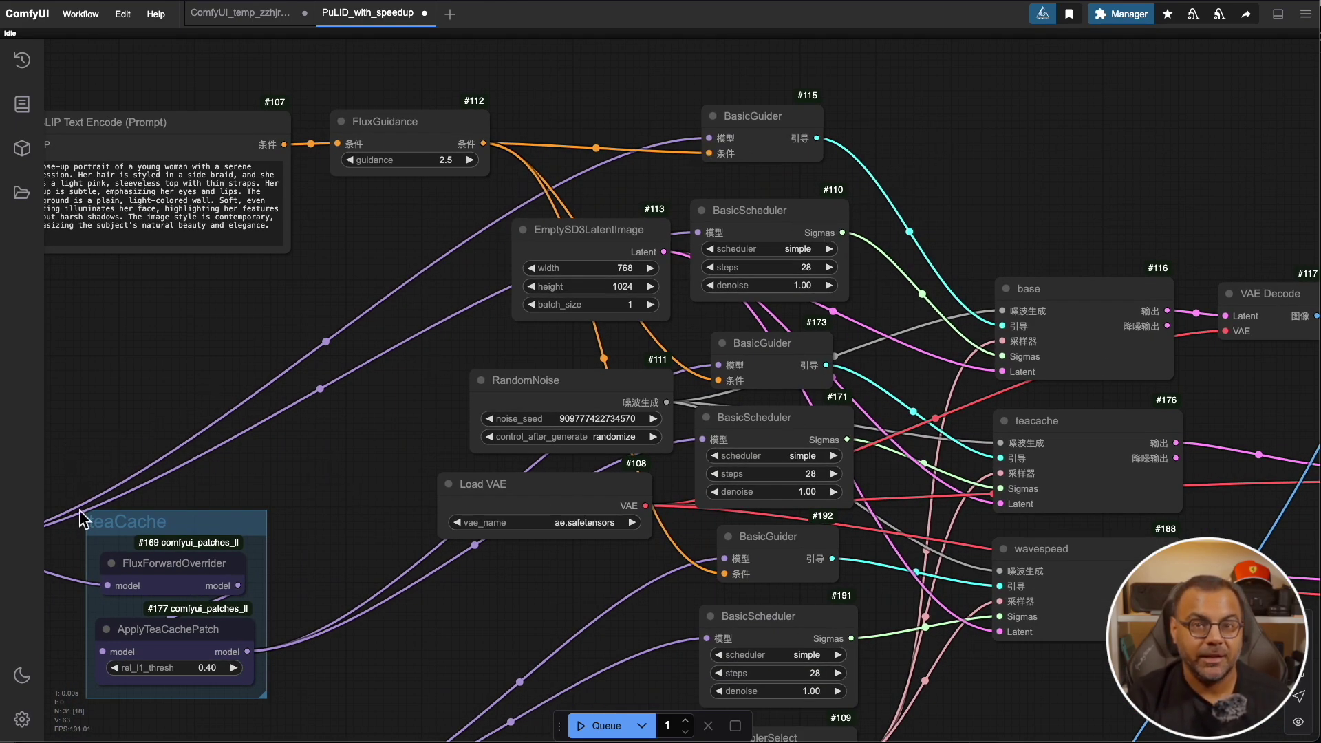
drag(335, 510, 655, 198)
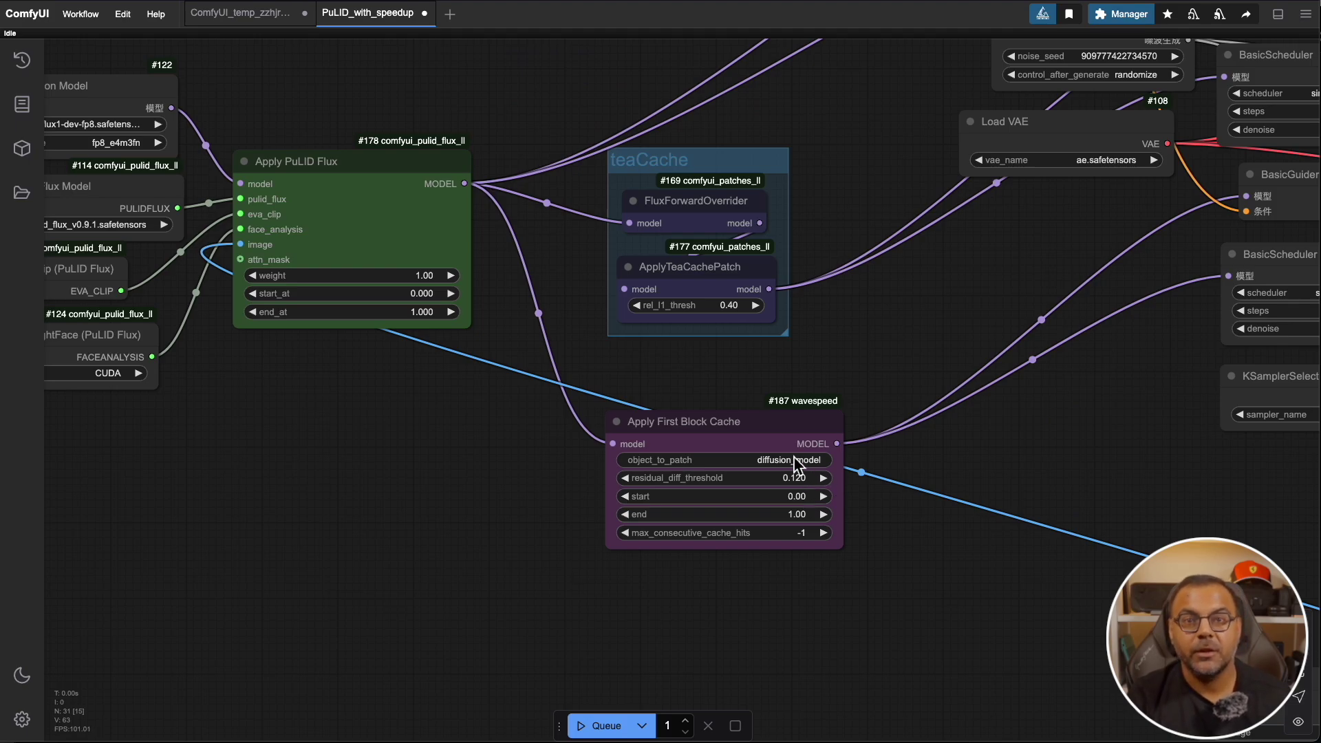
scroll(793, 456, up, 5)
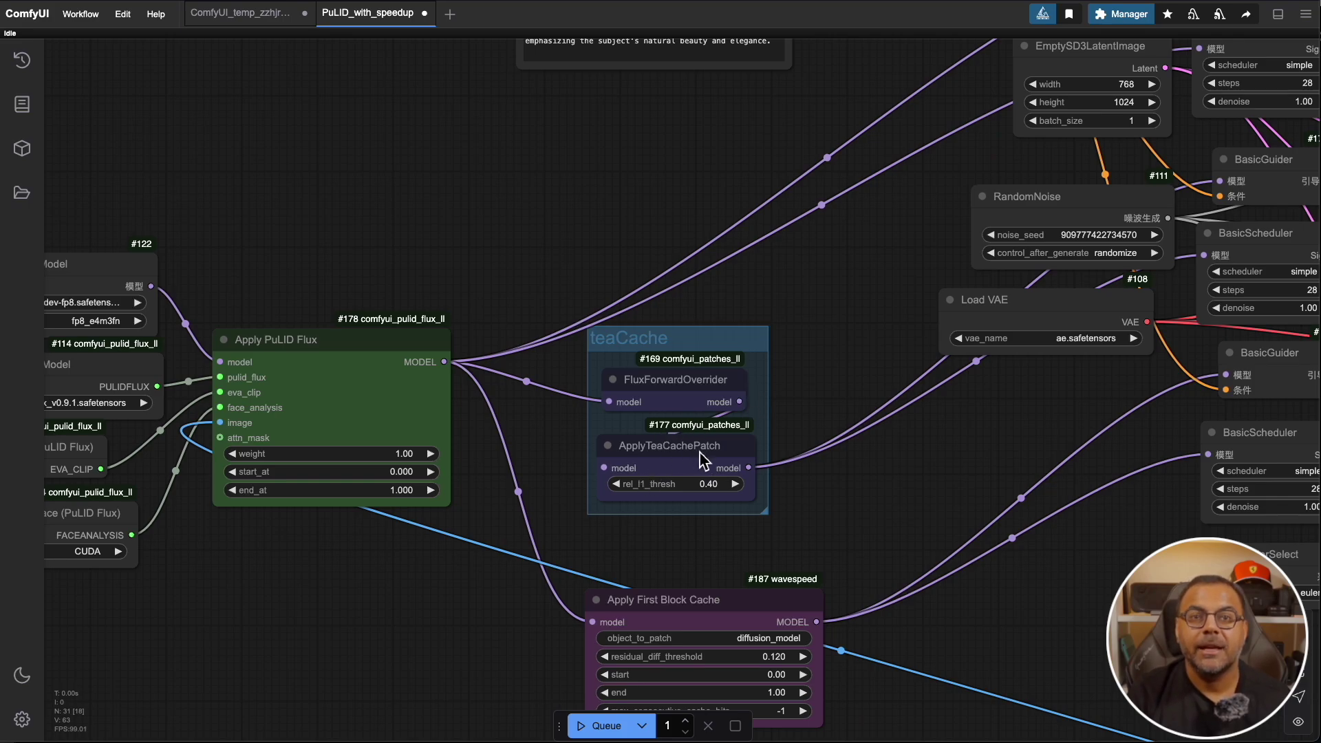
scroll(803, 506, down, 5)
scroll(803, 506, right, 5)
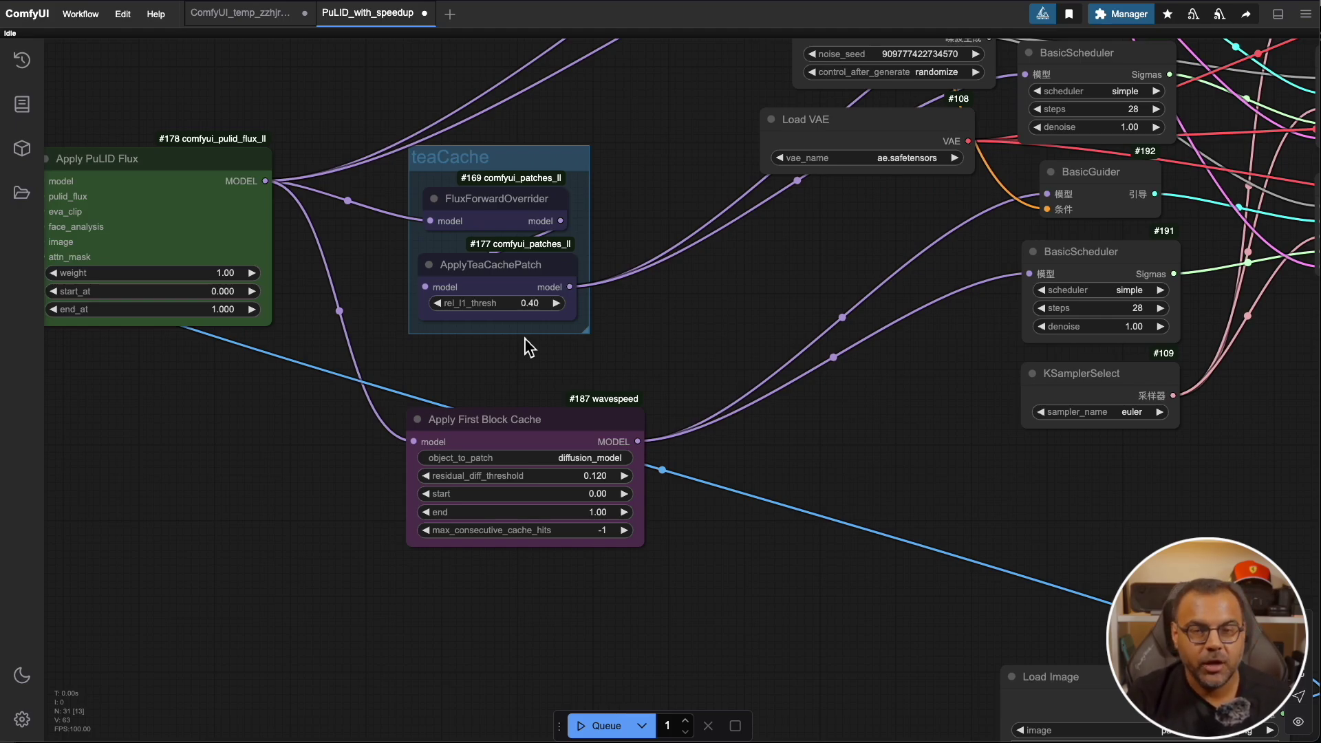
scroll(693, 632, down, 3)
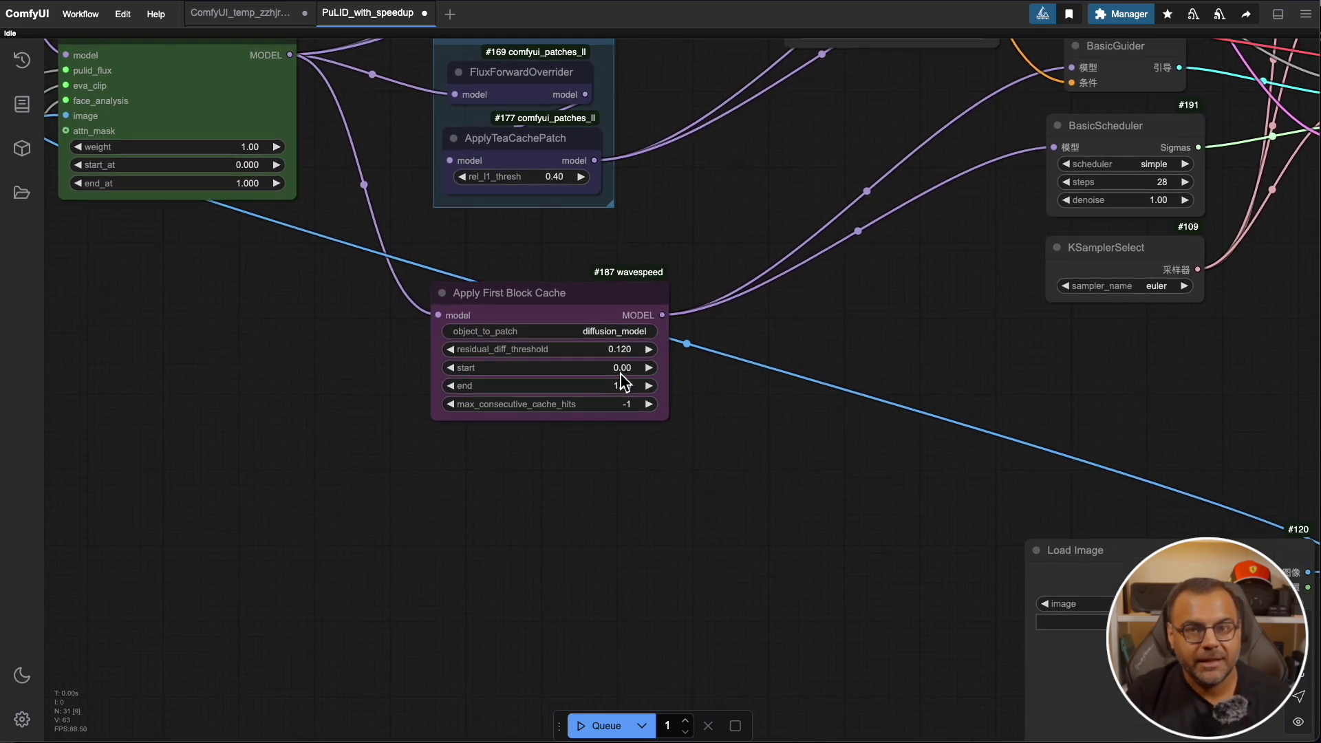
scroll(634, 436, up, 4)
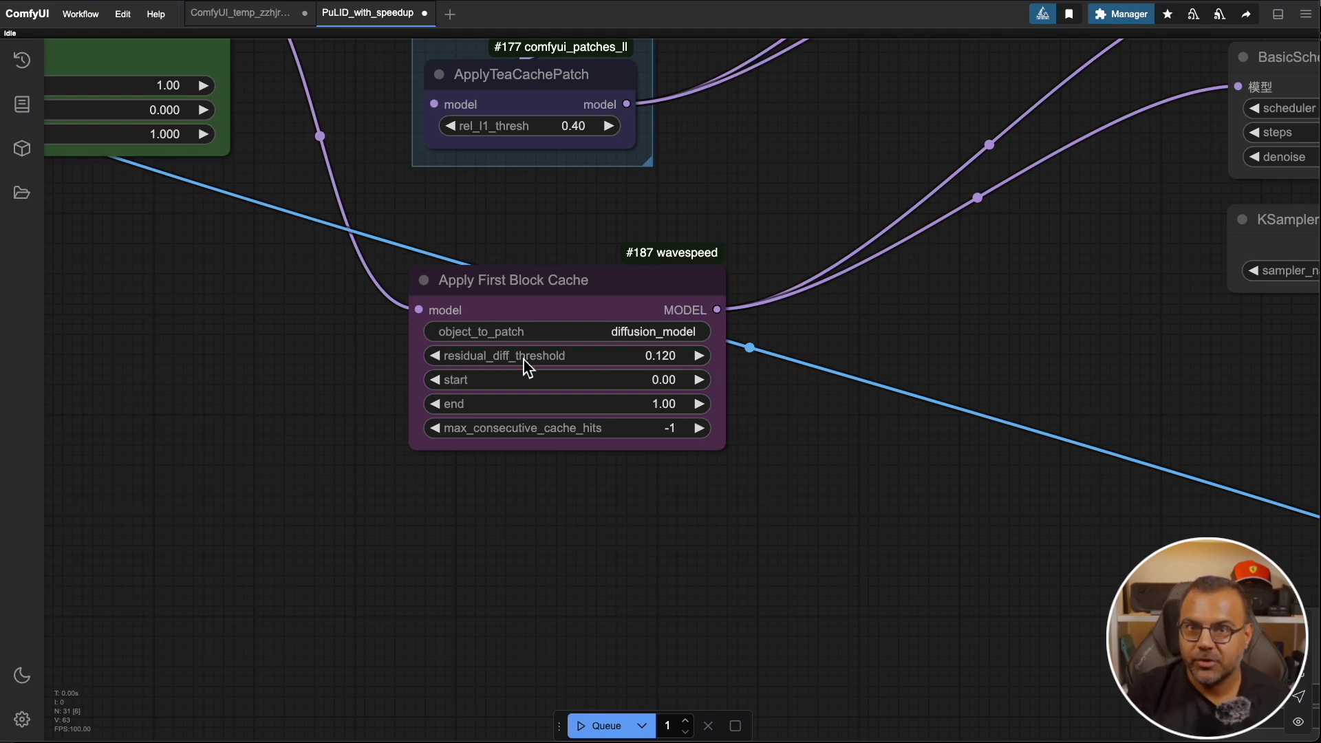
mouse_move(616, 365)
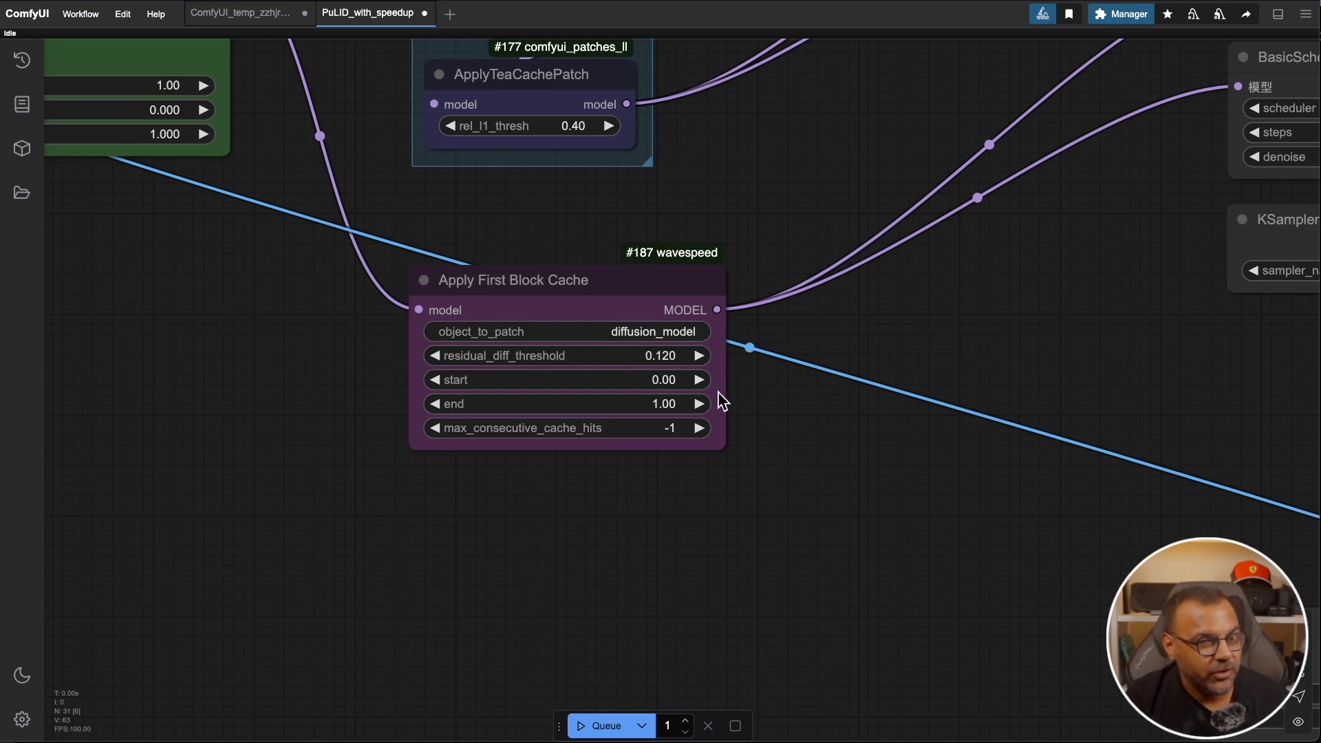
Place the wavespeed, teacache and base Preview Image nodes in a row beneath the VAE Decode nodes.
scroll(722, 402, down, 5)
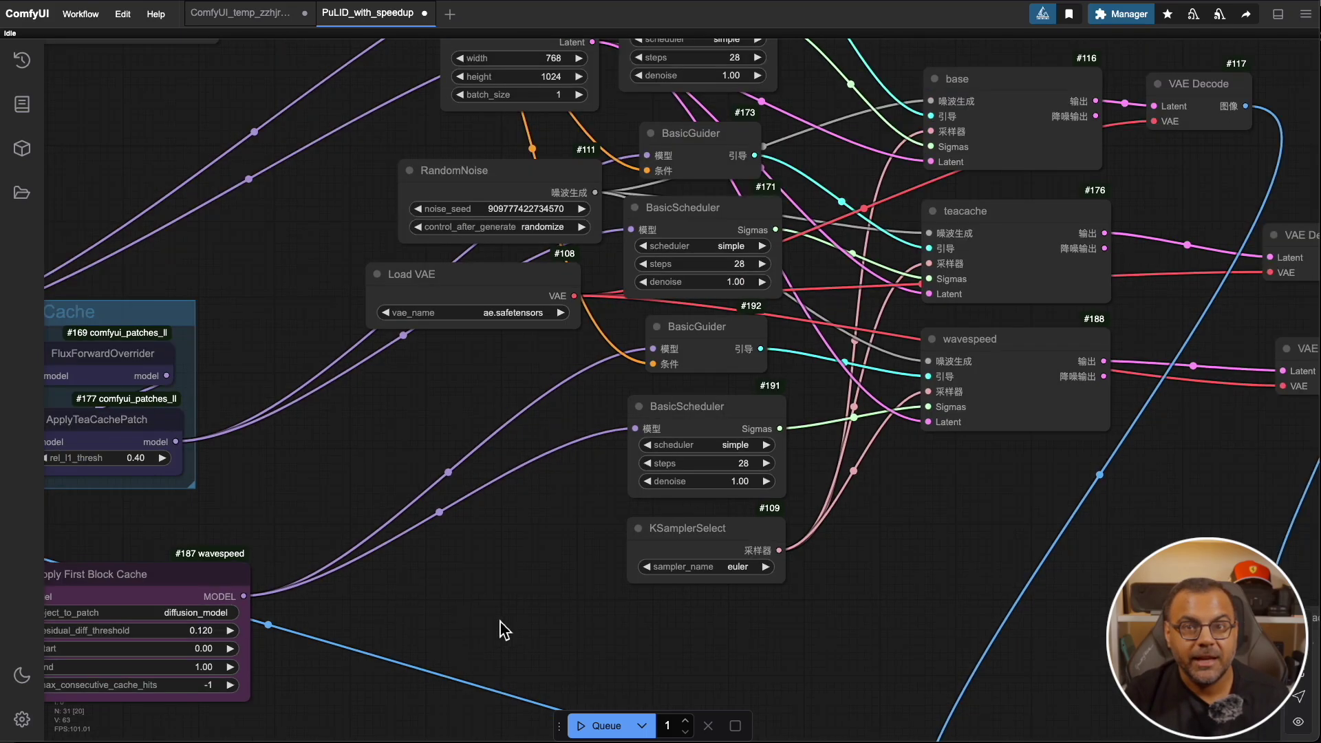
scroll(501, 628, up, 3)
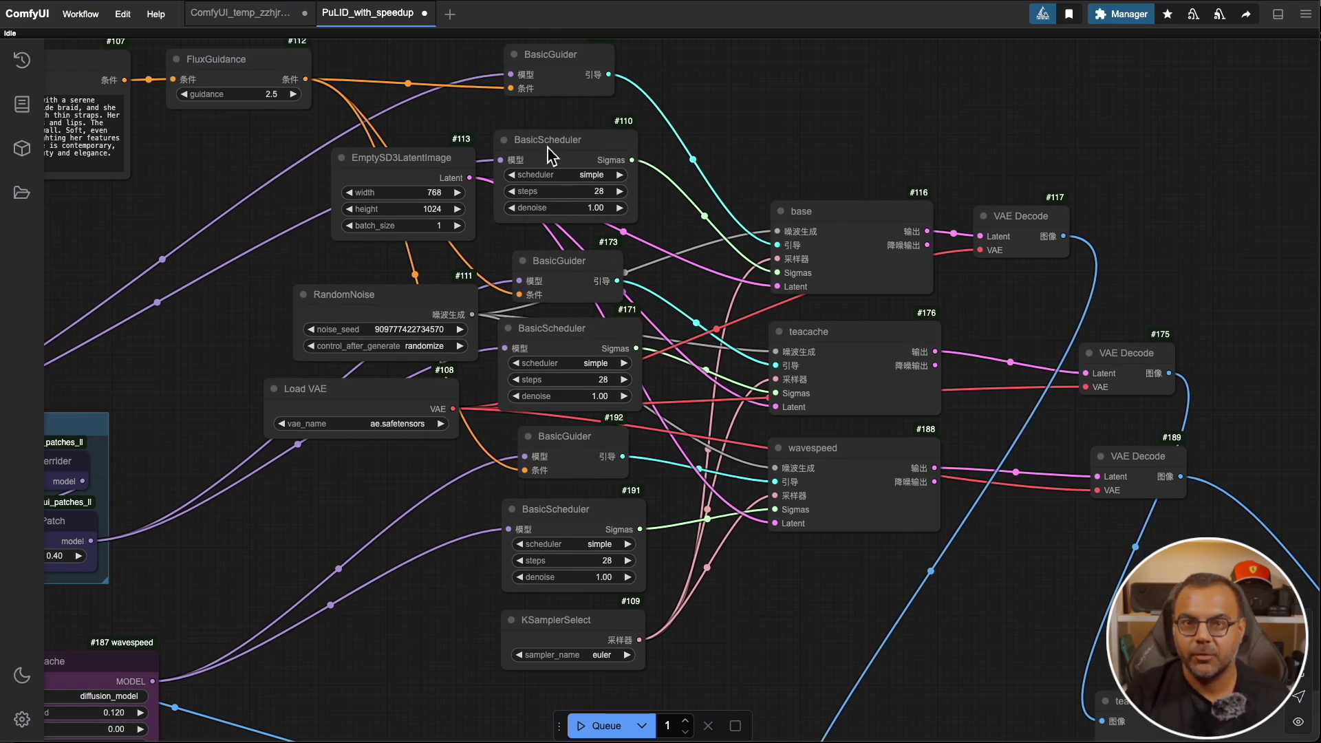
drag(843, 118, 557, 0)
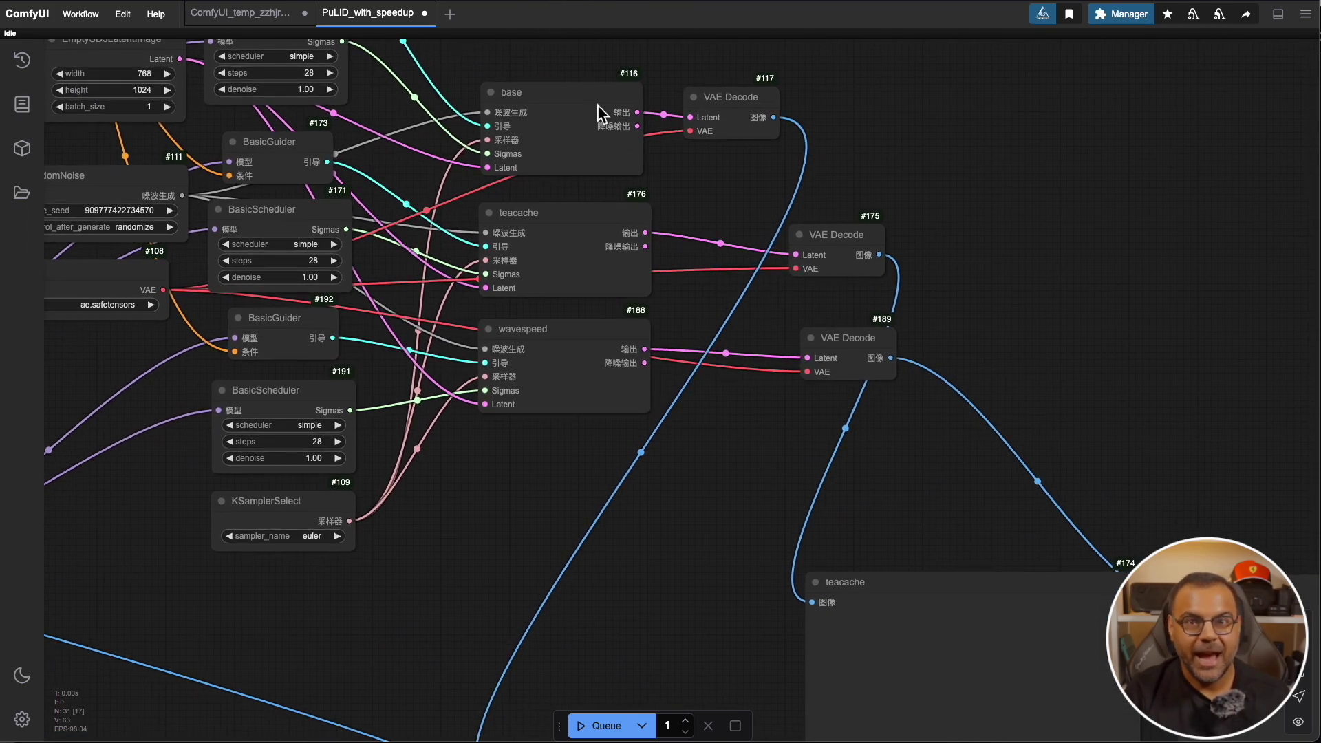
drag(1092, 271, 766, 335)
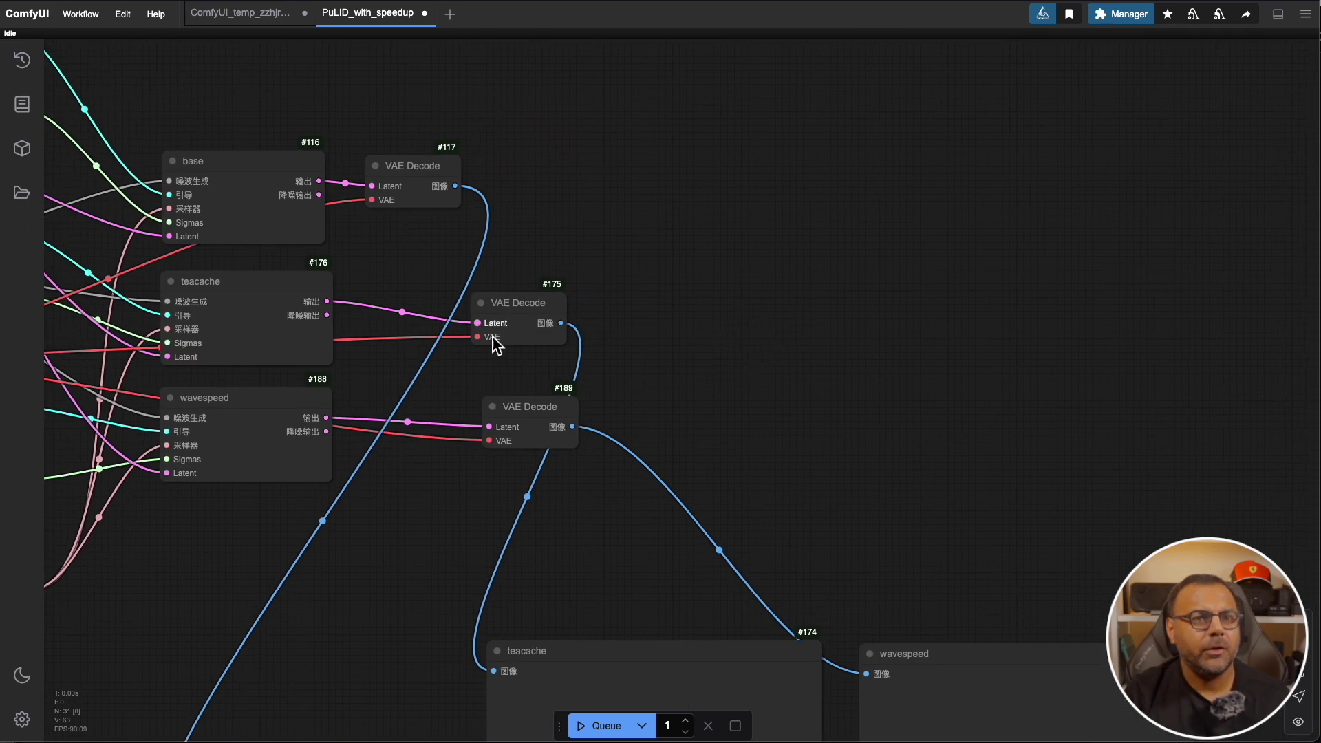
scroll(828, 422, down, 5)
drag(696, 496, 845, 521)
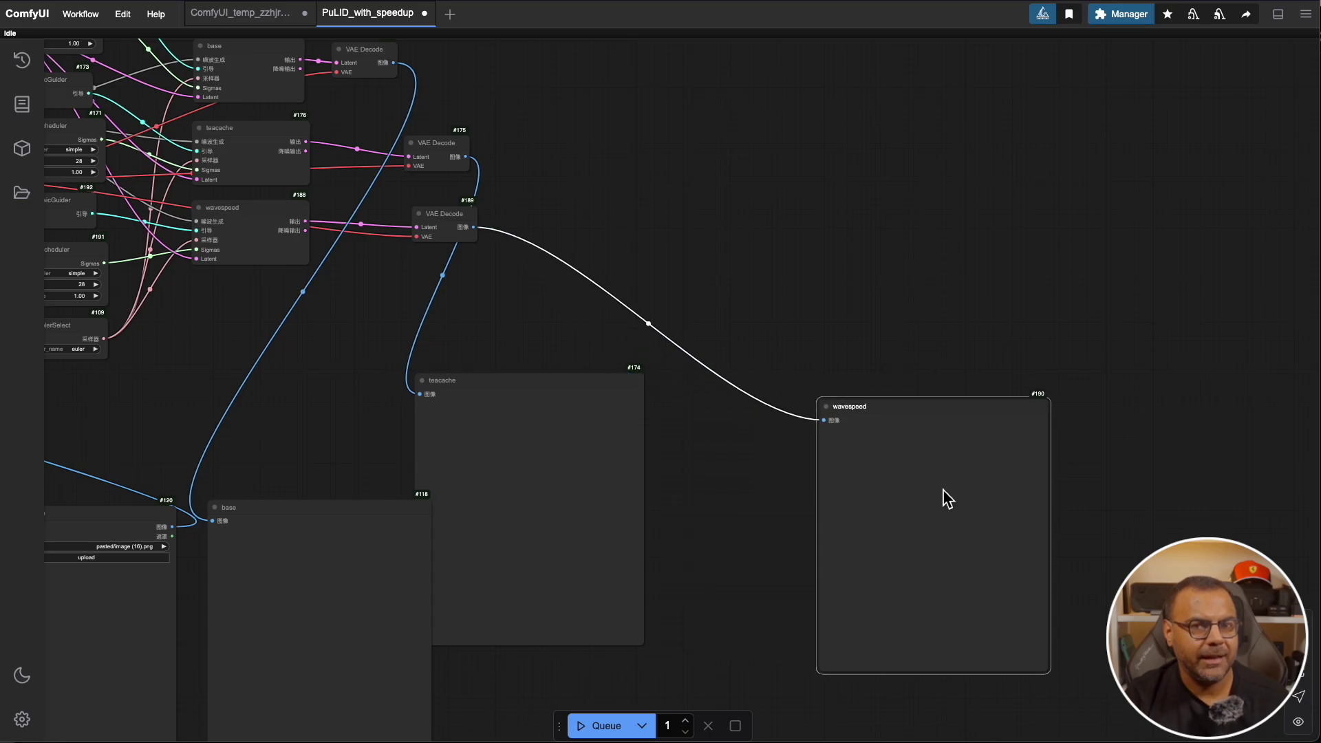
drag(607, 507, 737, 530)
drag(400, 571, 463, 465)
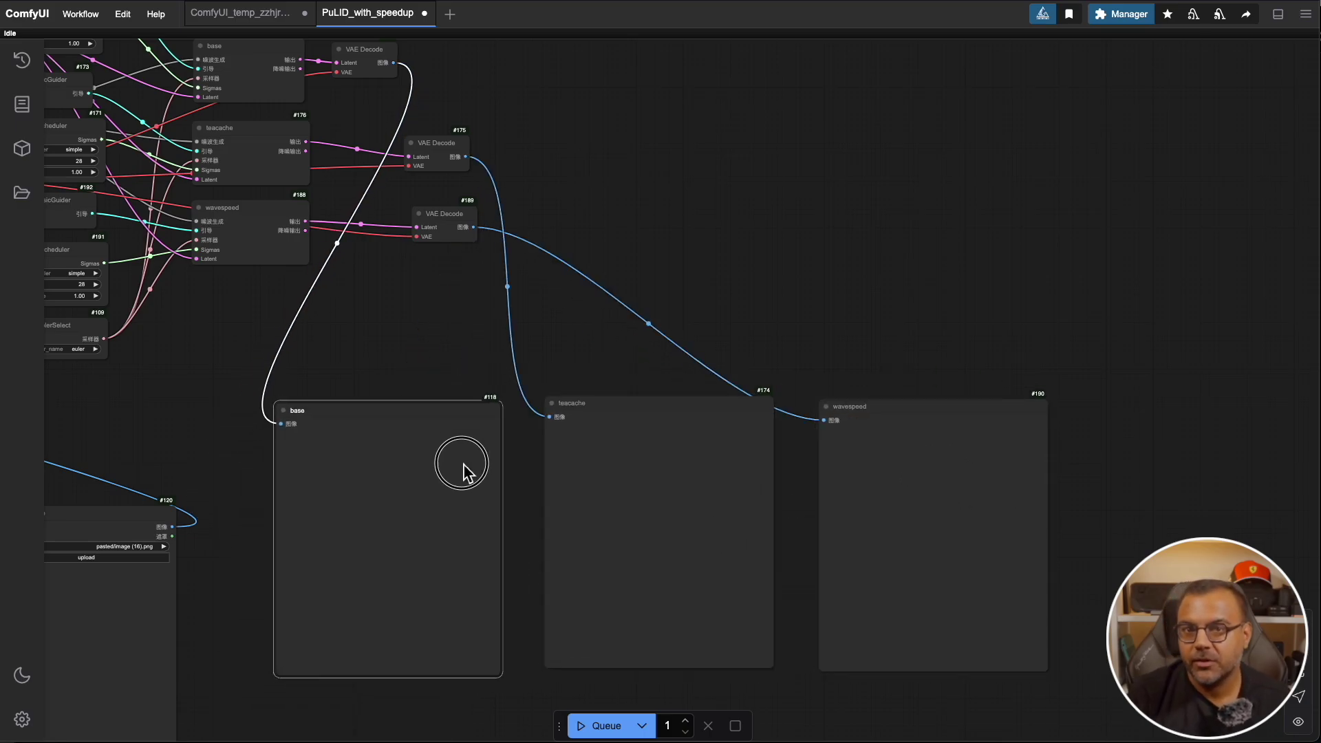
scroll(699, 275, left, 10)
click(496, 418)
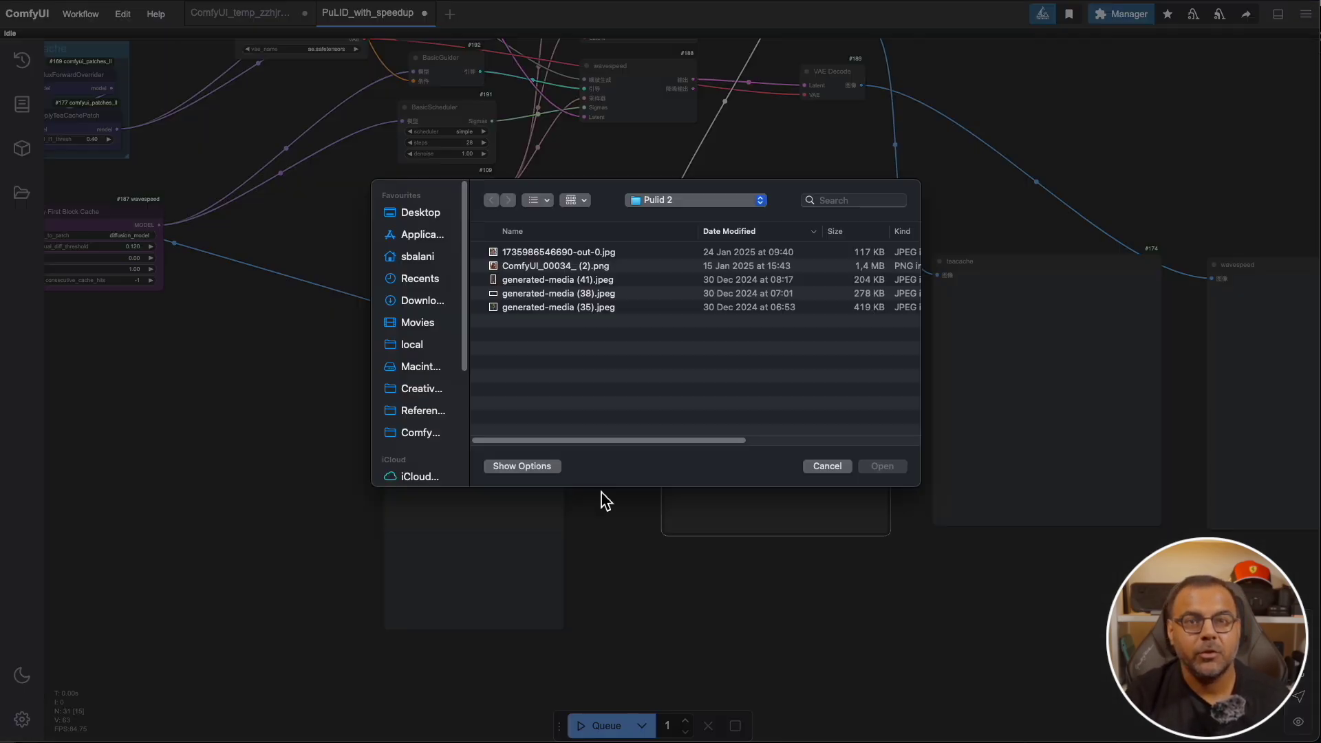
click(558, 253)
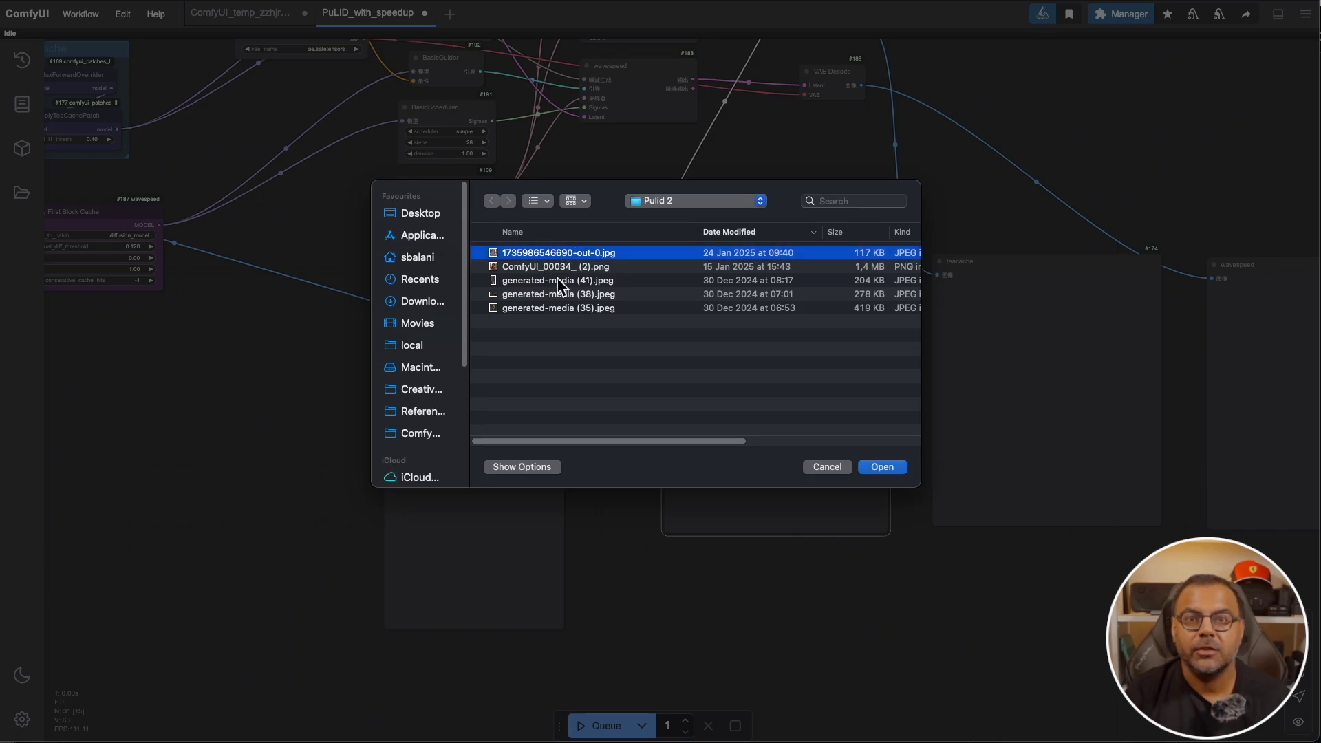
key(space)
key(space)
click(882, 466)
drag(475, 398, 360, 280)
scroll(368, 315, up, 10)
scroll(365, 356, down, 3)
scroll(537, 510, up, 5)
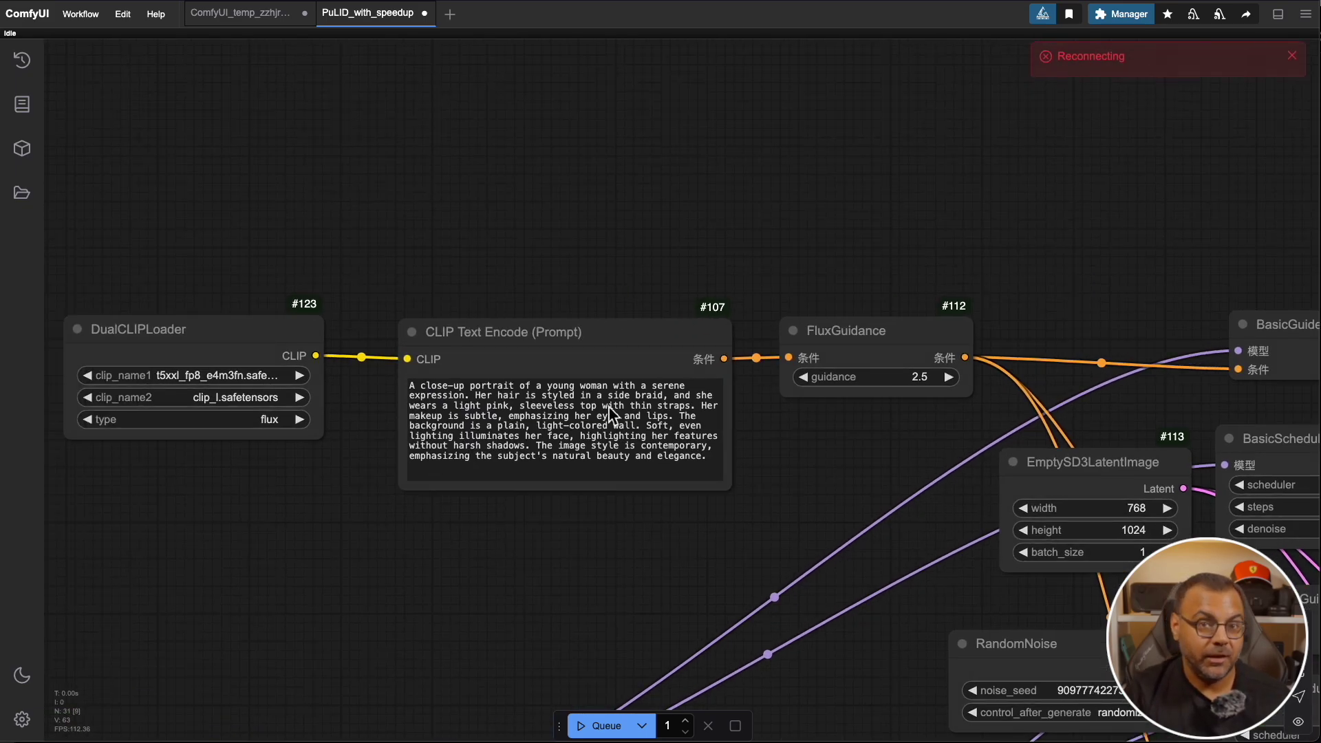
scroll(421, 512, down, 2)
scroll(398, 391, up, 1)
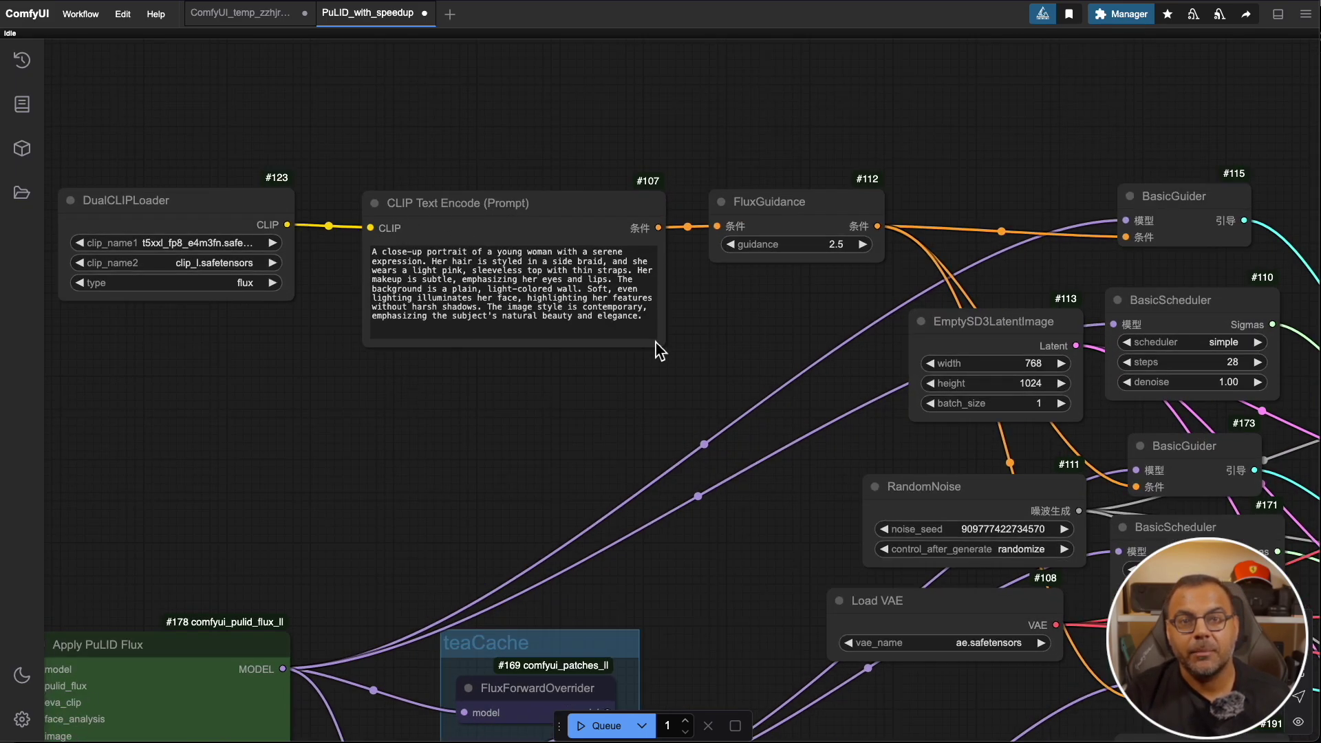
Set the Load VAE node's vae_name to FLUX1/ae.safetensors.
drag(736, 626, 525, 227)
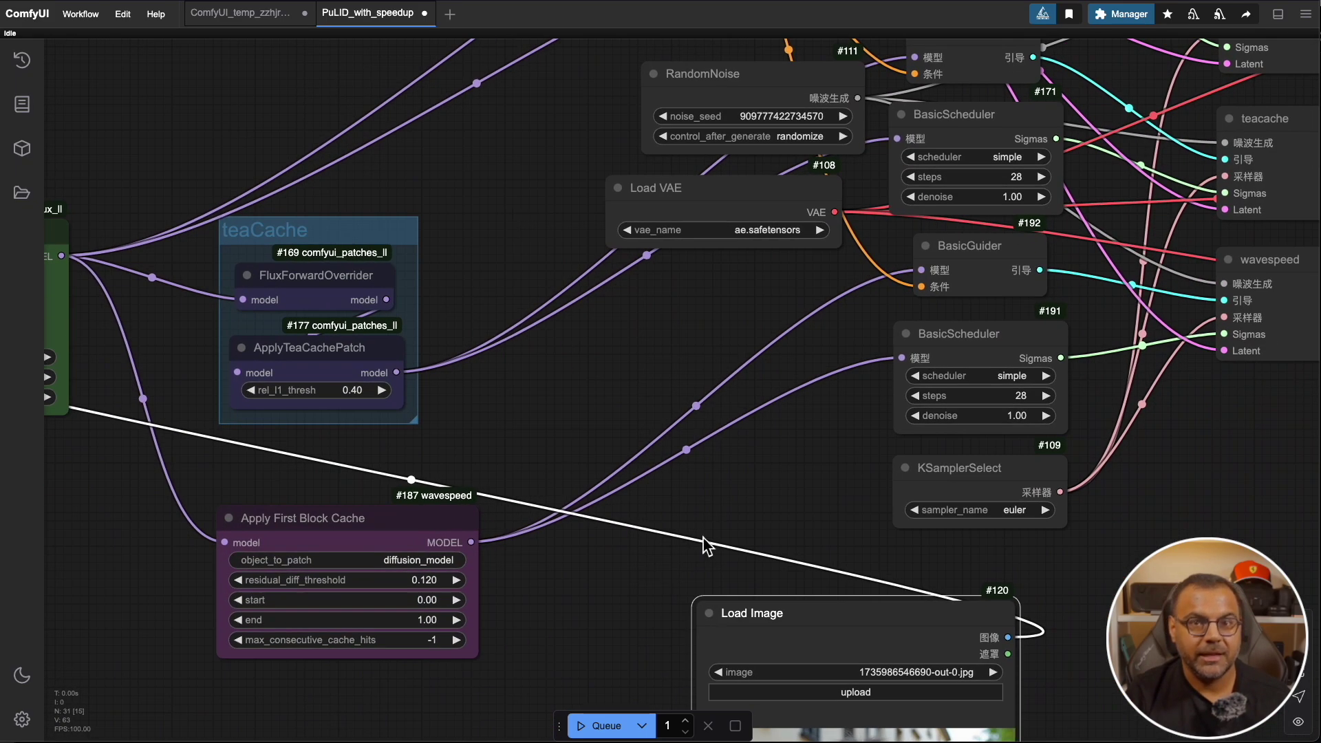
scroll(708, 546, down, 5)
scroll(560, 274, down, 3)
drag(204, 263, 21, 385)
scroll(719, 545, up, 2)
click(774, 490)
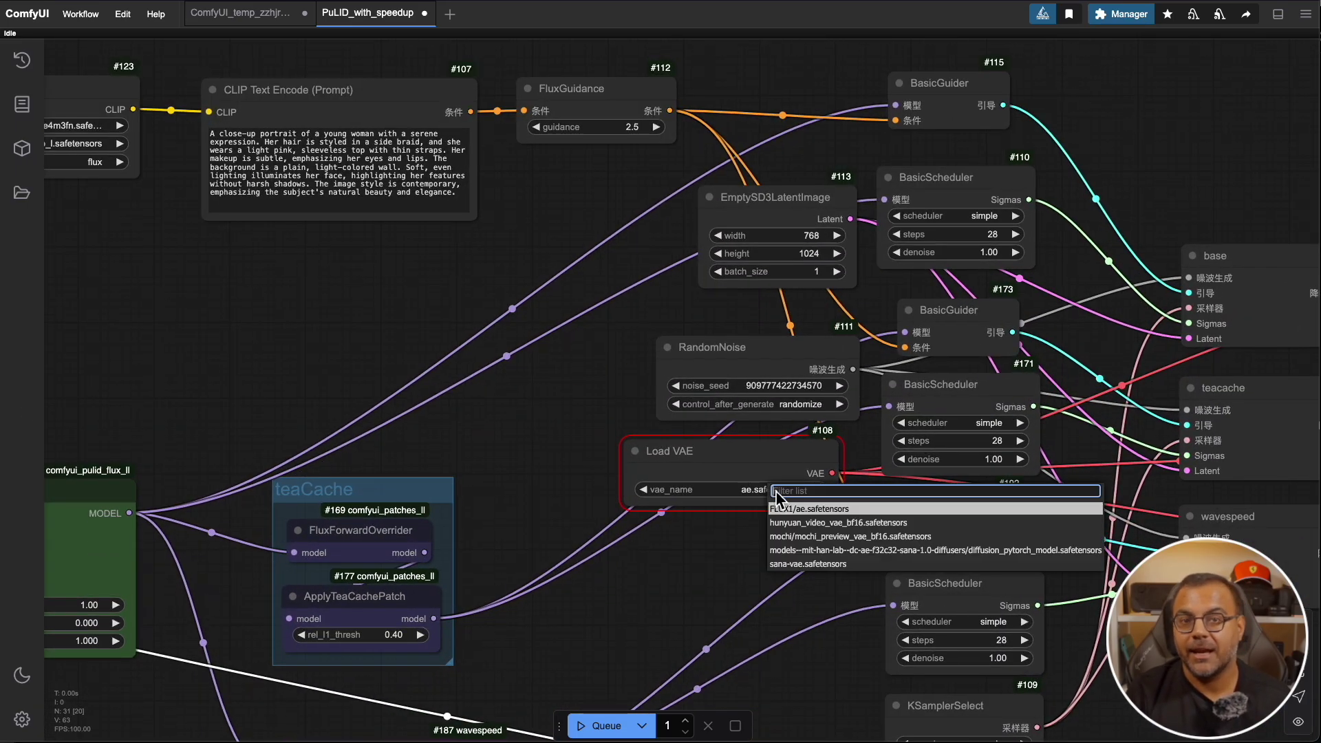
click(804, 513)
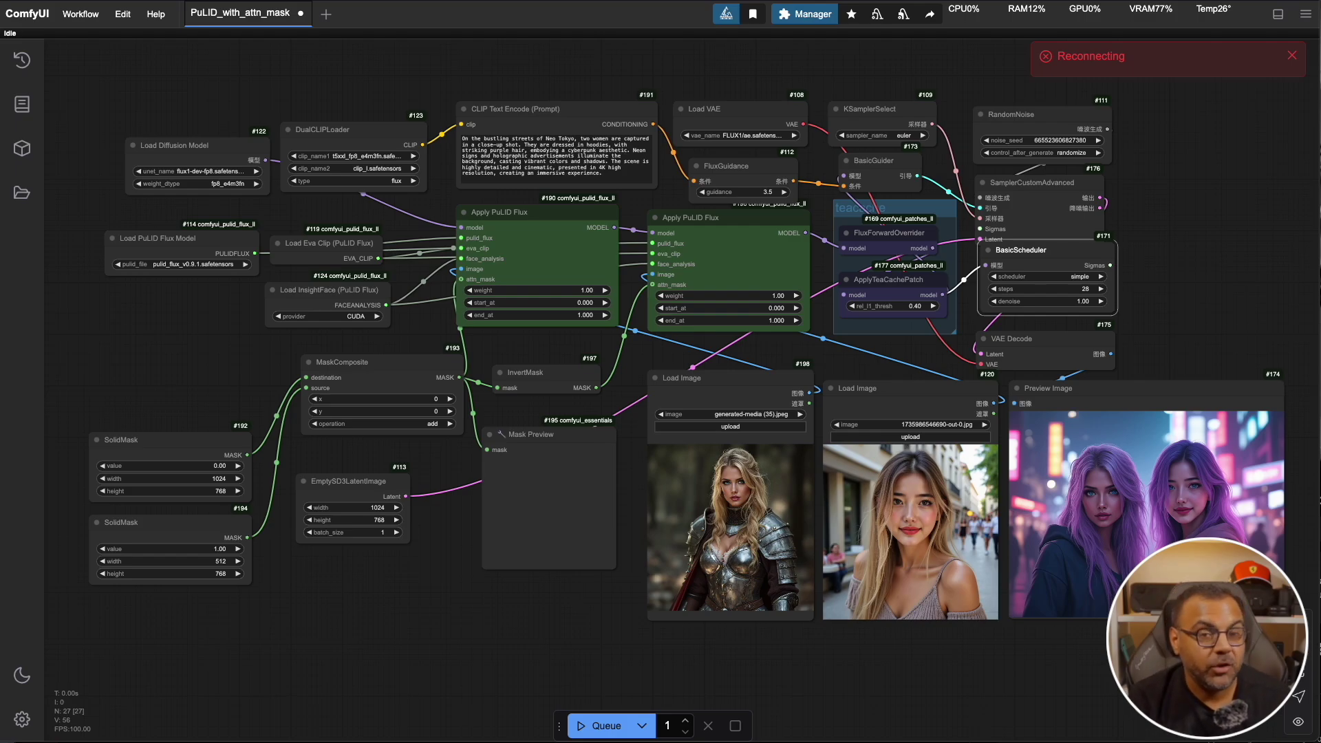
drag(371, 615, 383, 640)
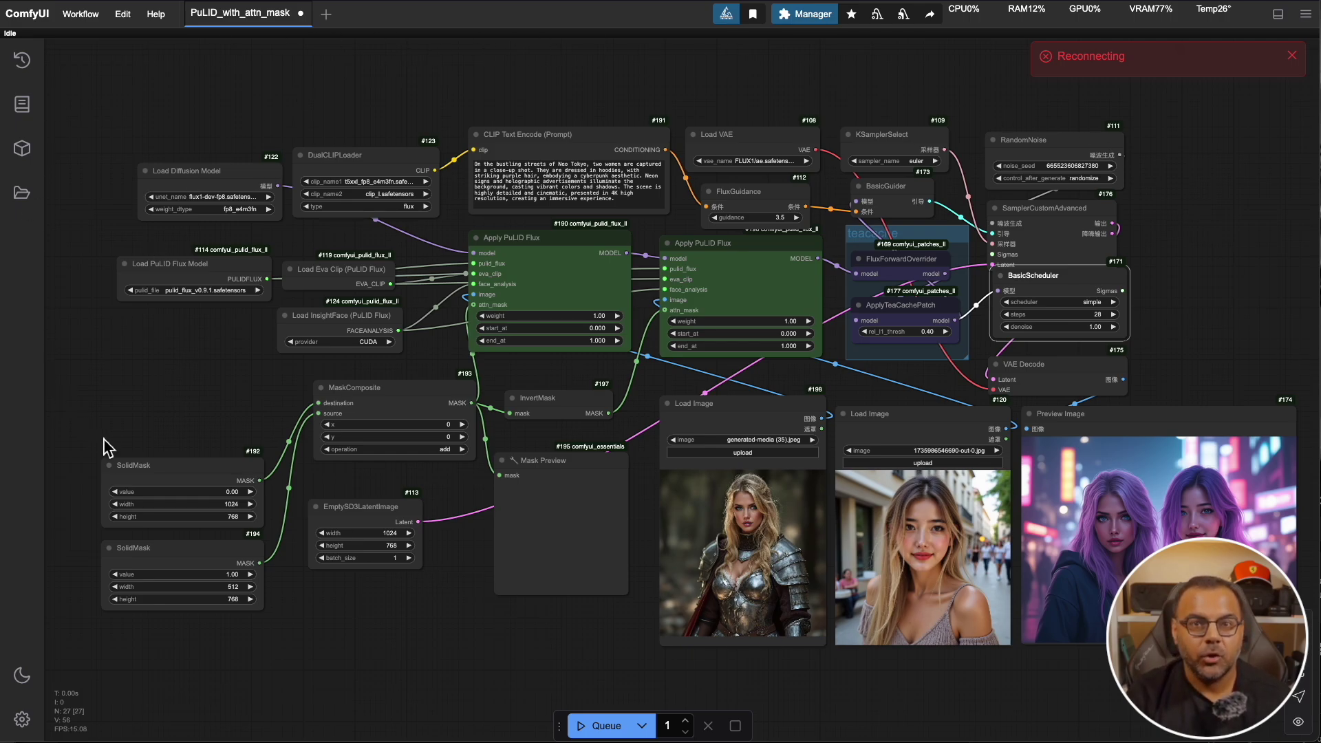
drag(199, 393, 477, 451)
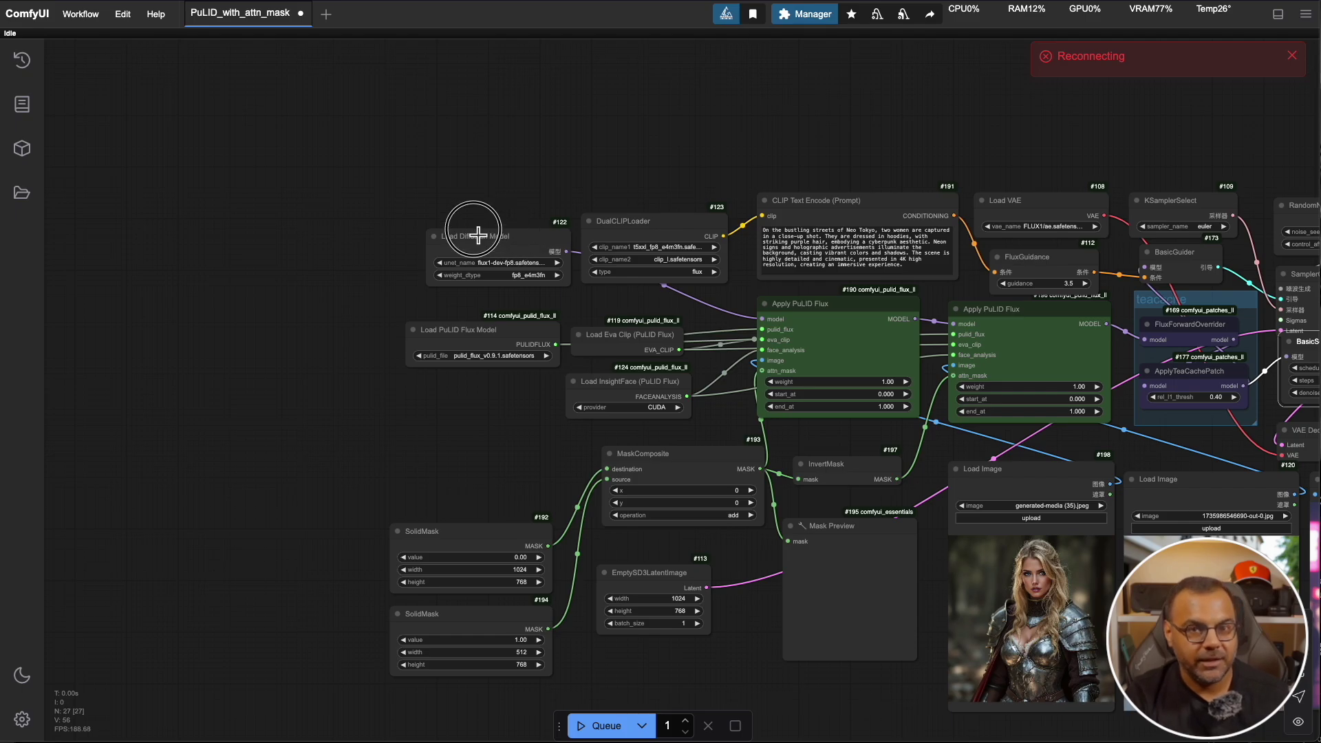
drag(531, 240, 357, 183)
drag(621, 234, 461, 176)
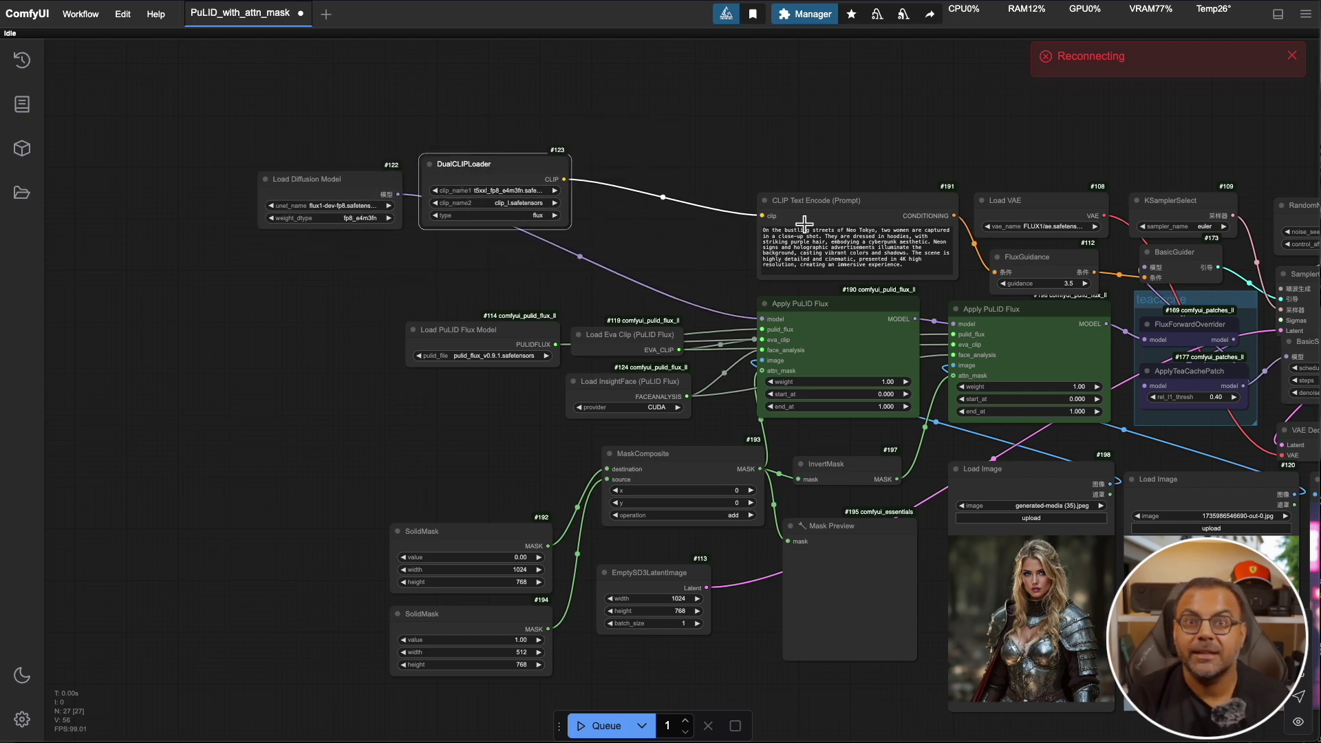
drag(842, 215, 677, 174)
drag(310, 179, 404, 430)
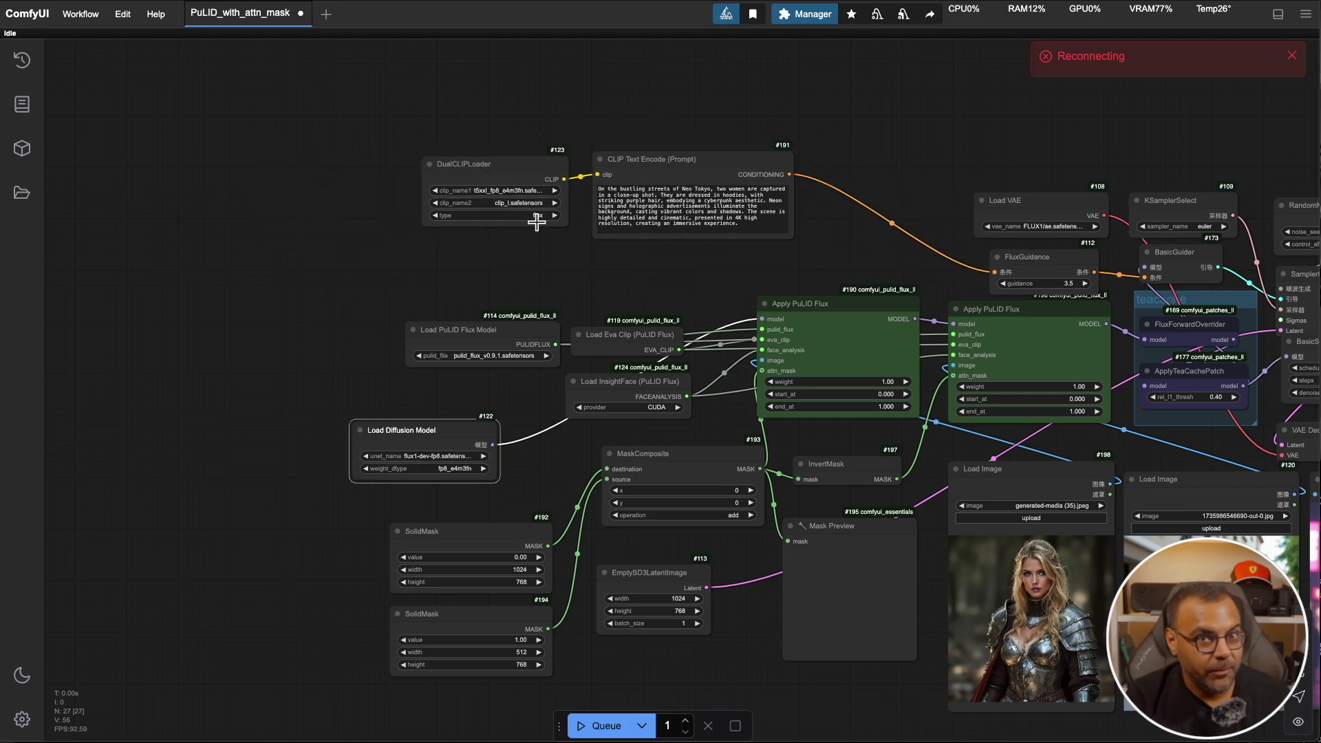
drag(518, 168, 455, 139)
drag(661, 165, 536, 139)
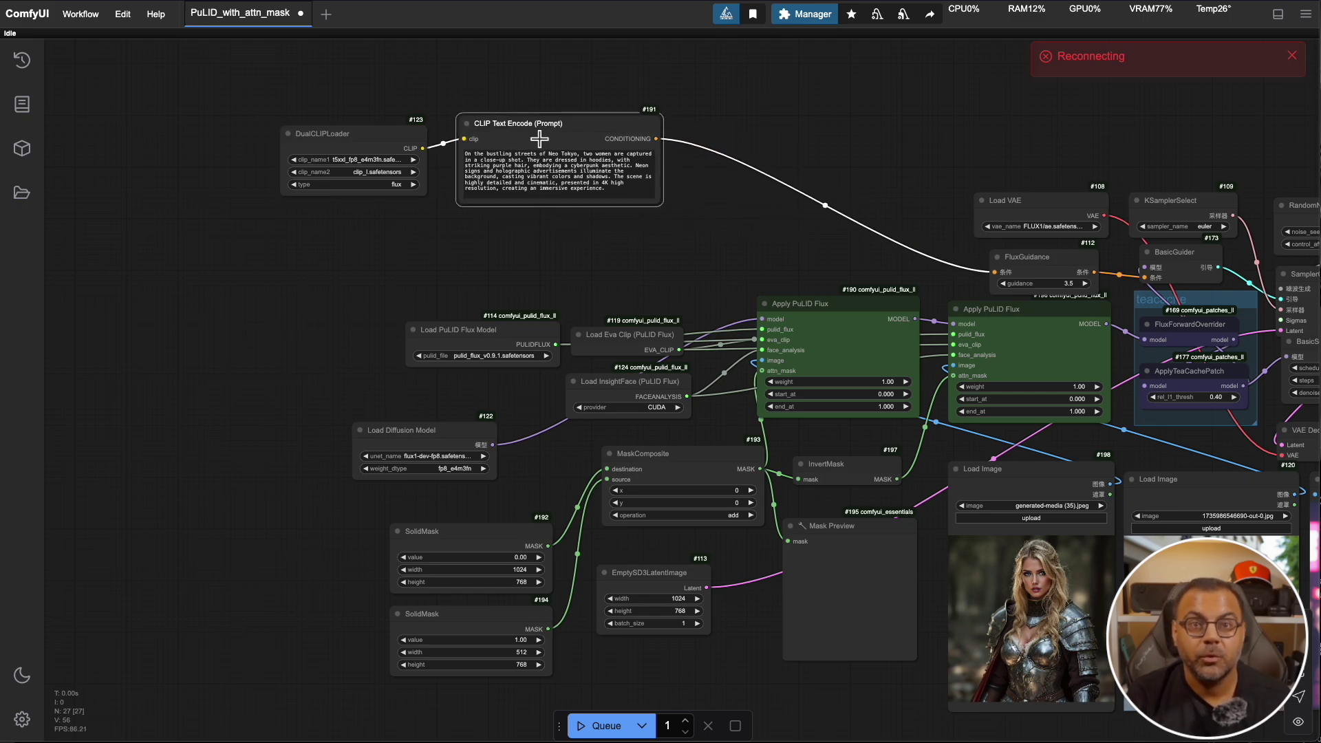
scroll(621, 109, right, 5)
scroll(628, 358, up, 5)
scroll(629, 358, right, 5)
scroll(545, 260, down, 1)
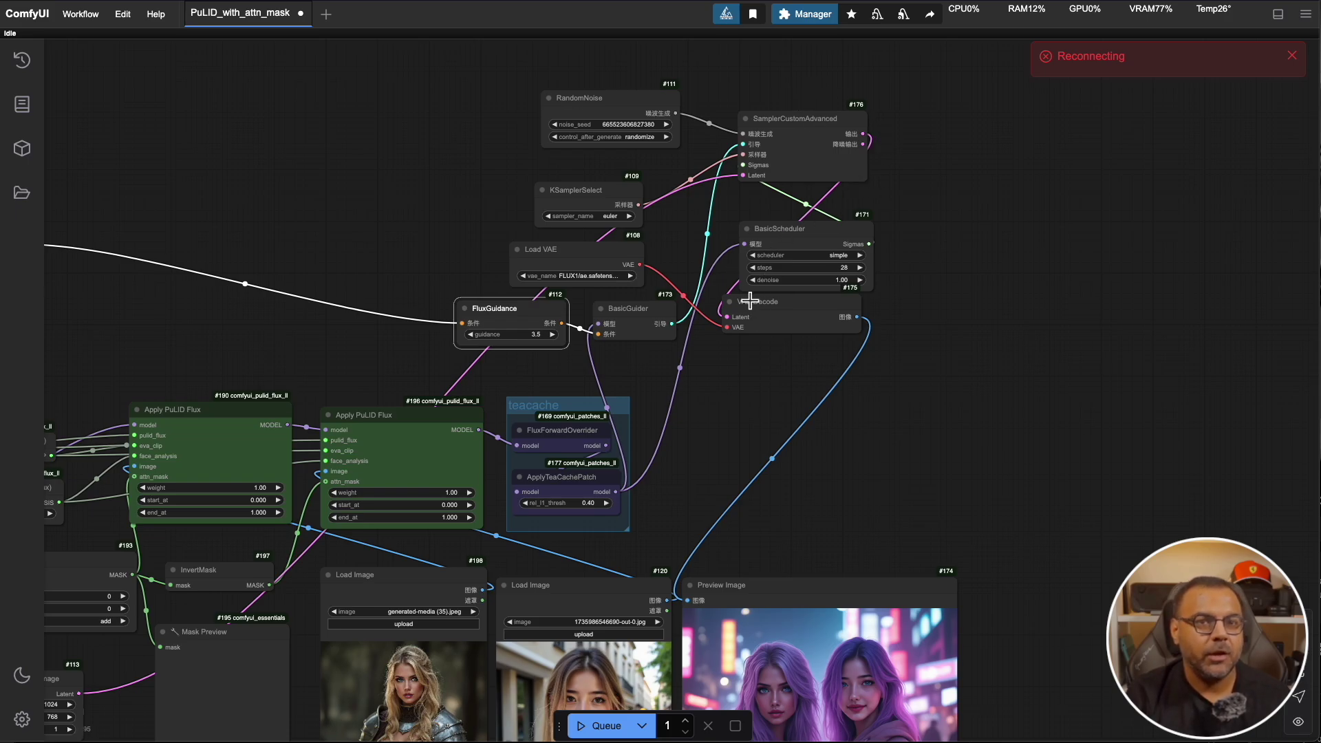
scroll(781, 610, left, 10)
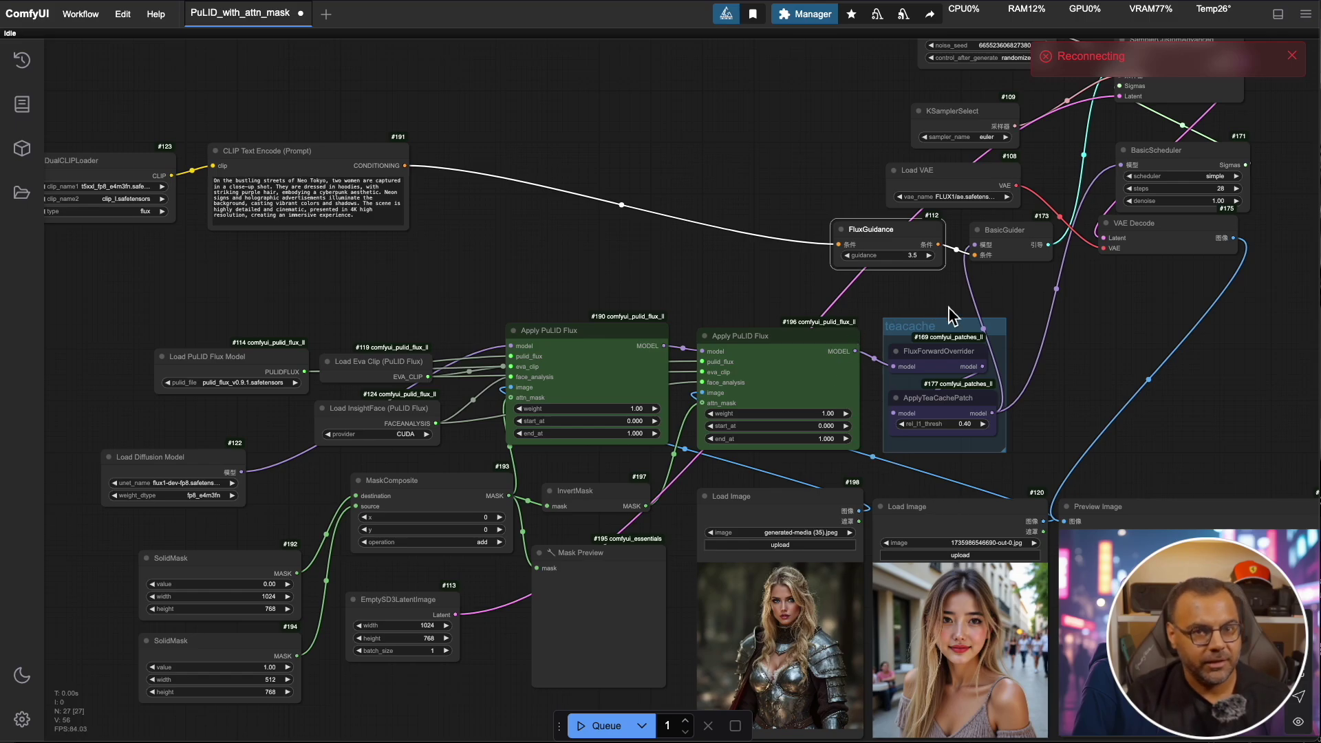
drag(953, 335, 593, 97)
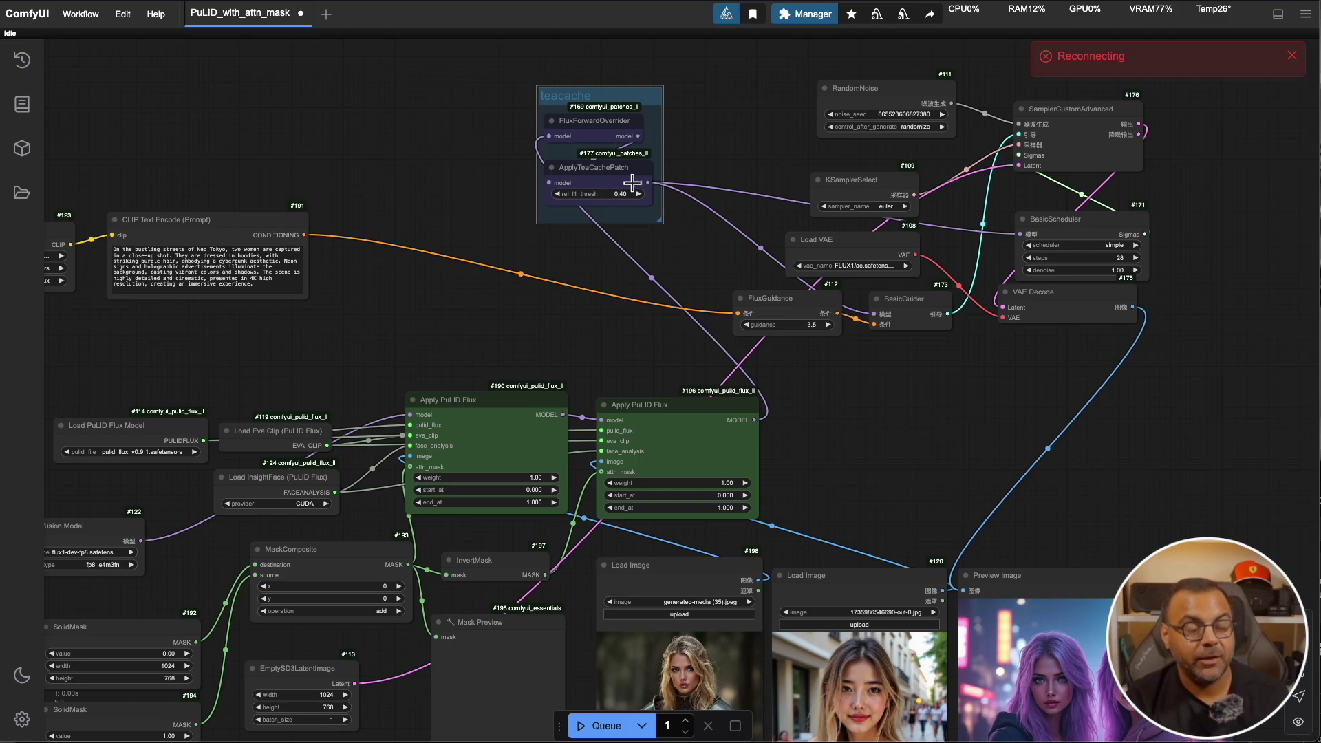
drag(577, 316, 757, 221)
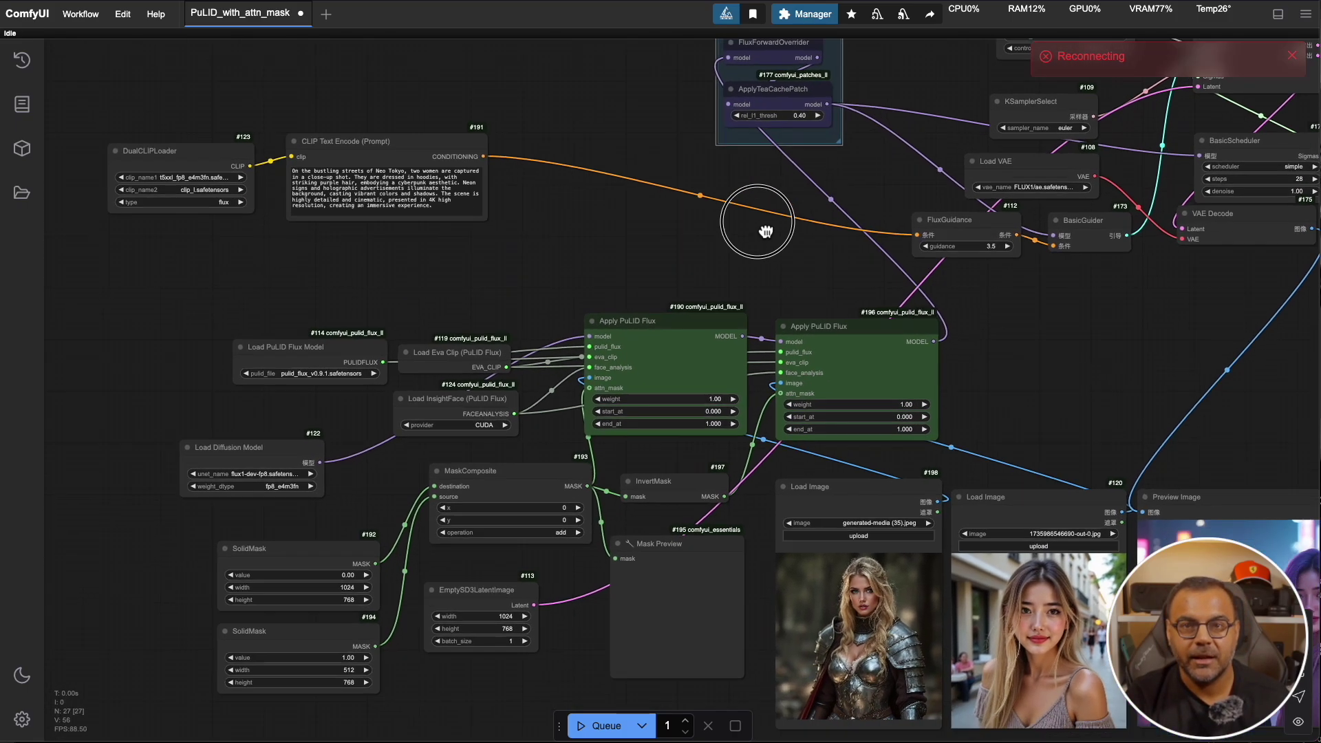
scroll(757, 221, down, 3)
scroll(723, 241, up, 2)
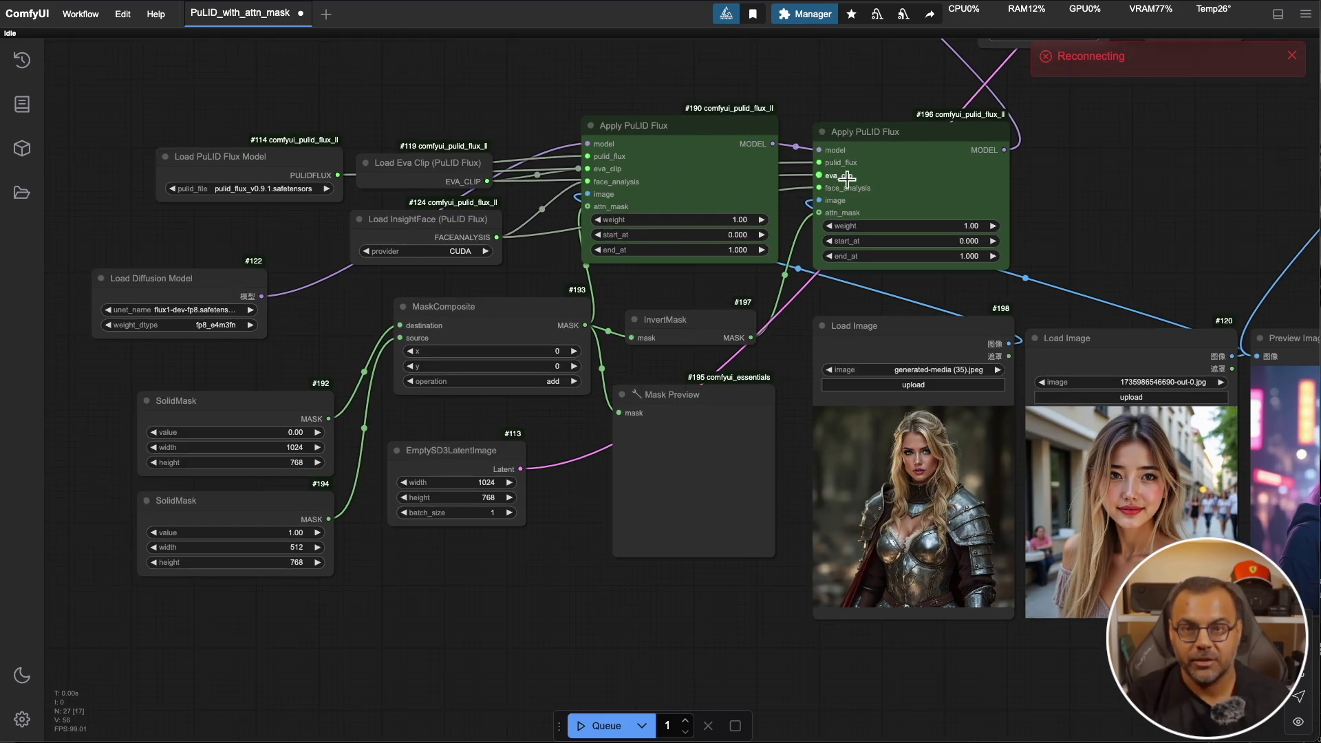
drag(896, 336, 325, 85)
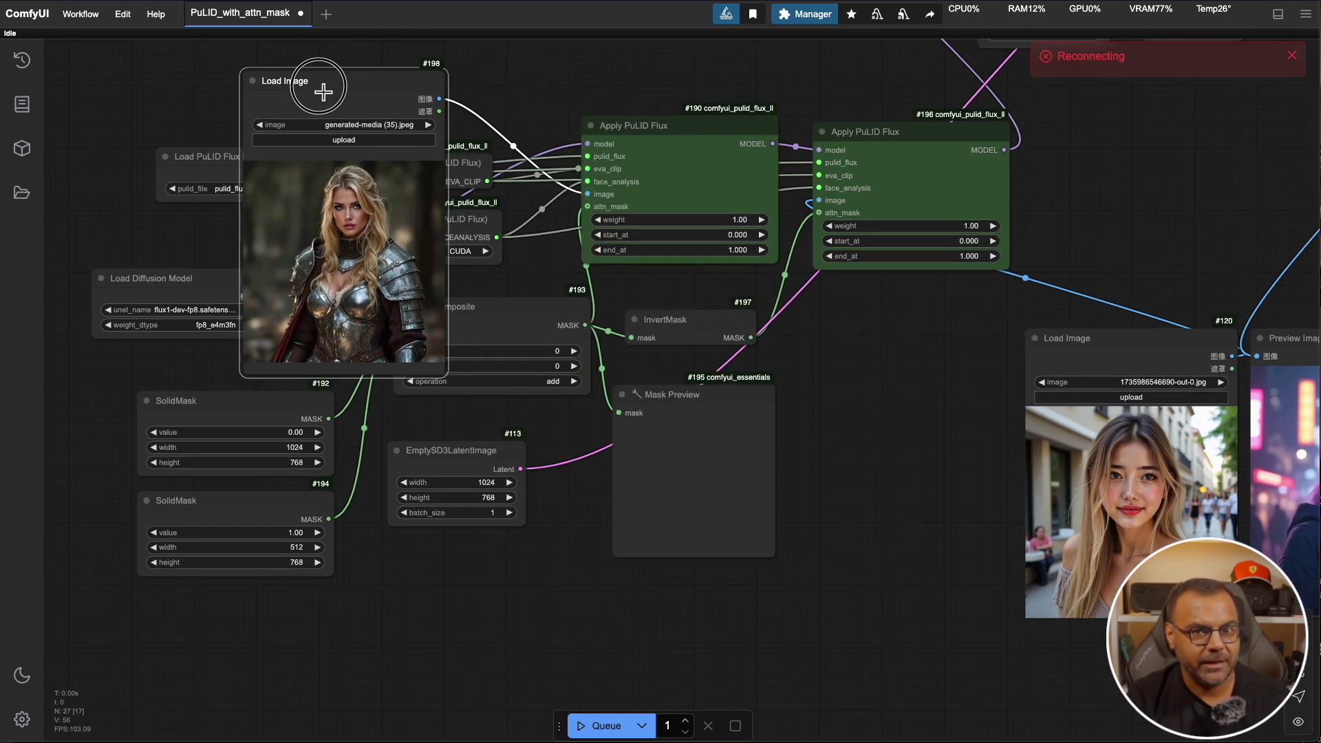
drag(867, 416, 1025, 542)
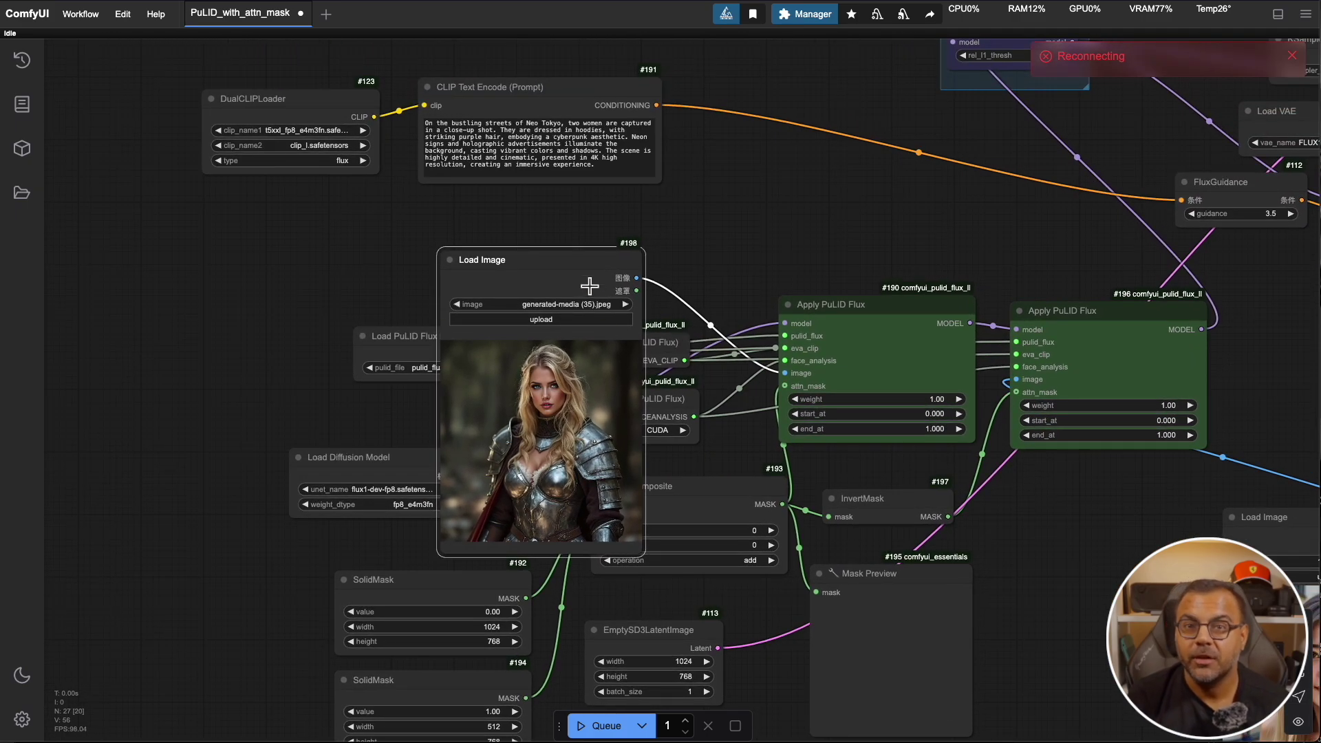
drag(588, 289, 840, 15)
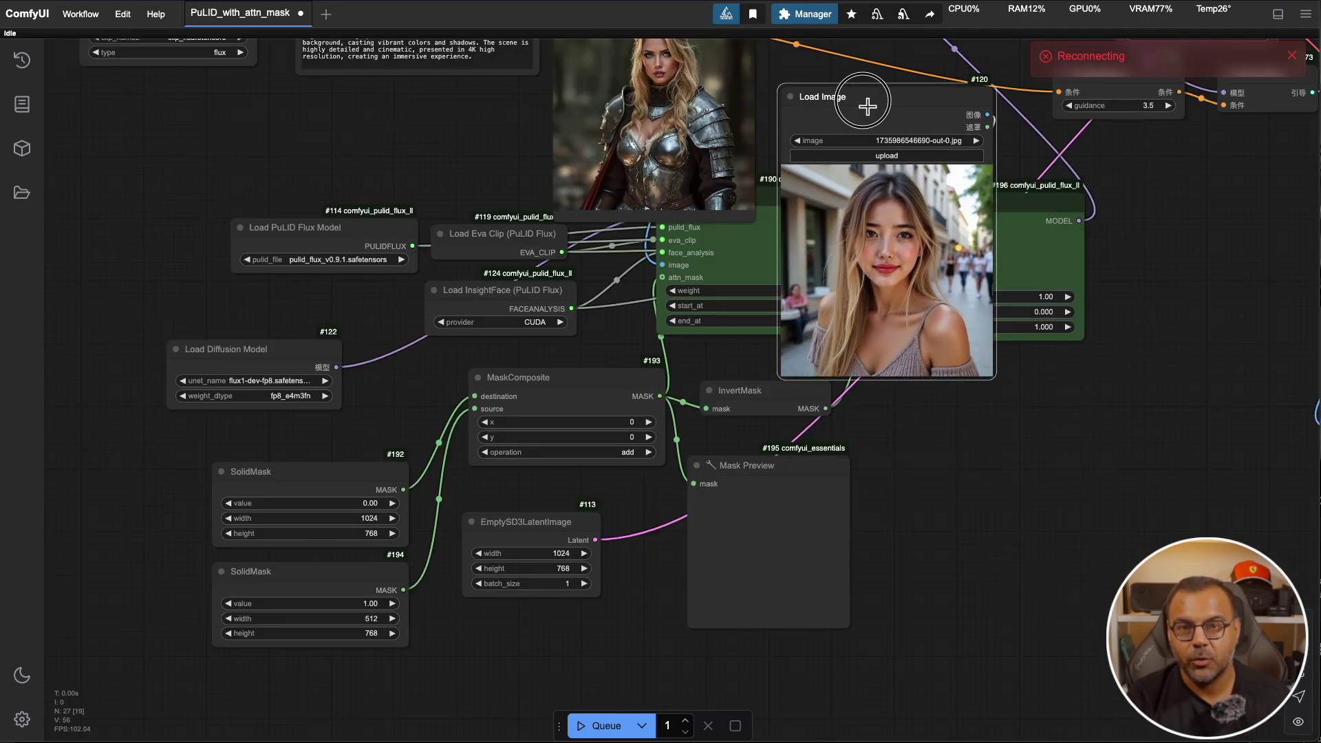
drag(867, 105, 920, 77)
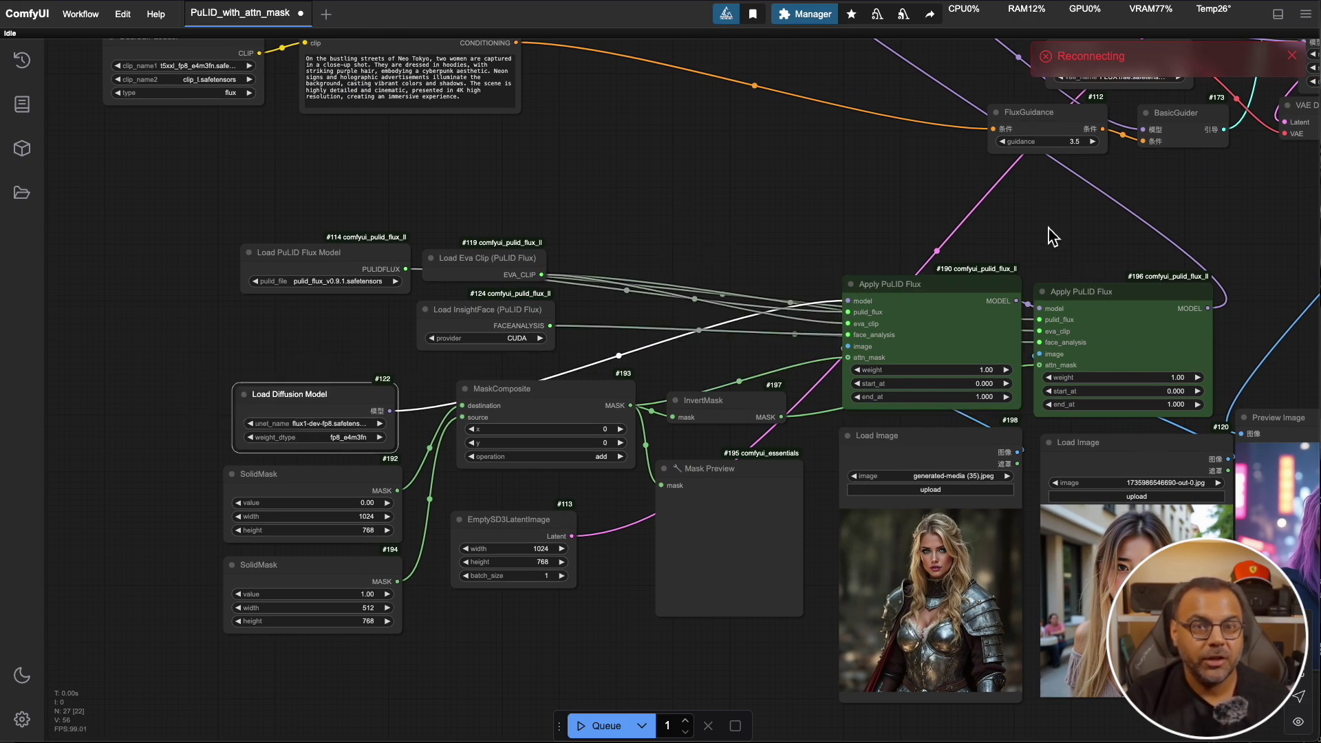
drag(1047, 236, 937, 241)
scroll(885, 303, up, 3)
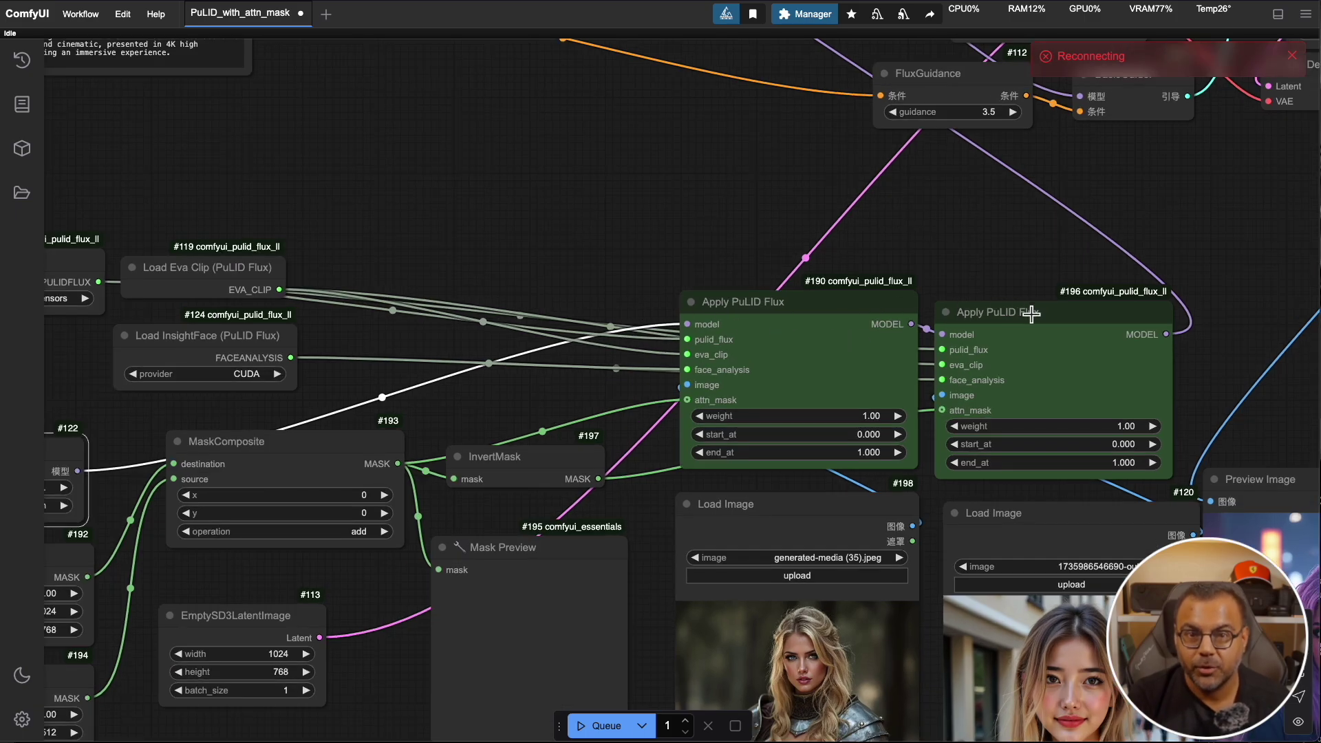
drag(1022, 335, 1047, 342)
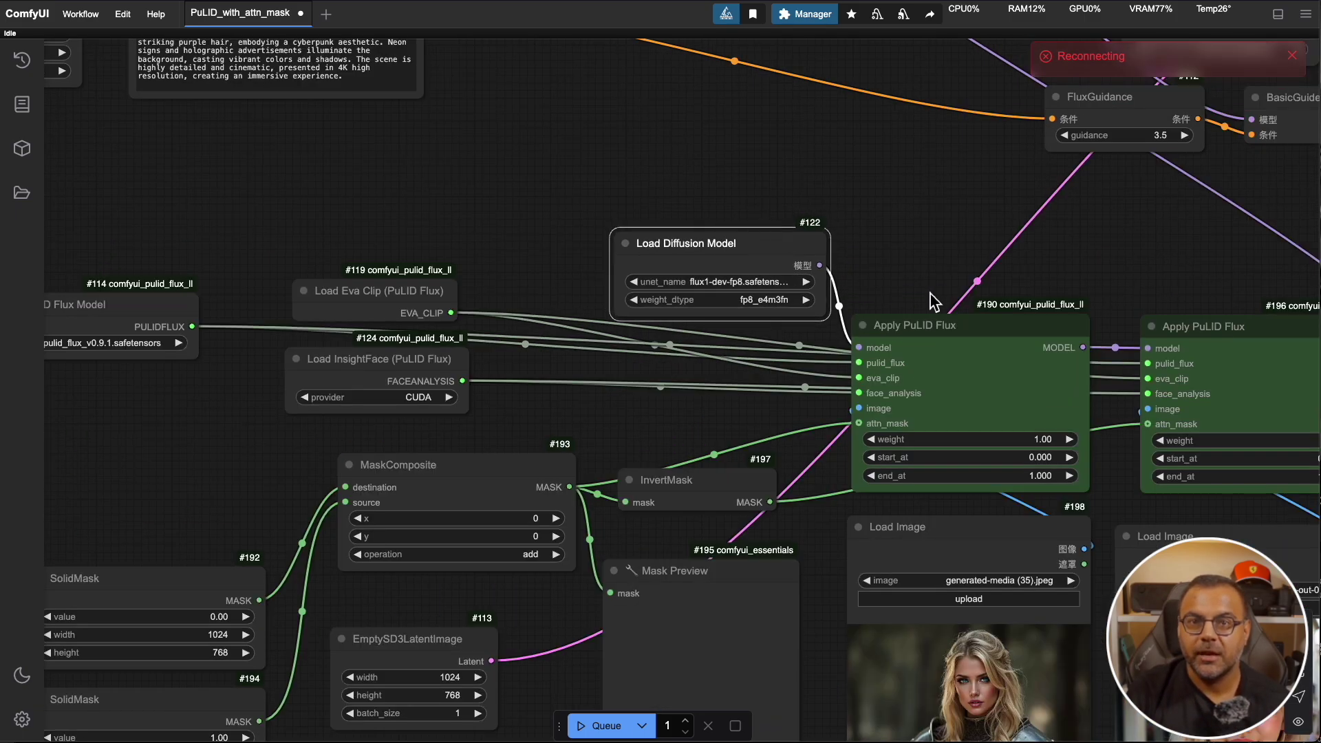
scroll(932, 302, right, 5)
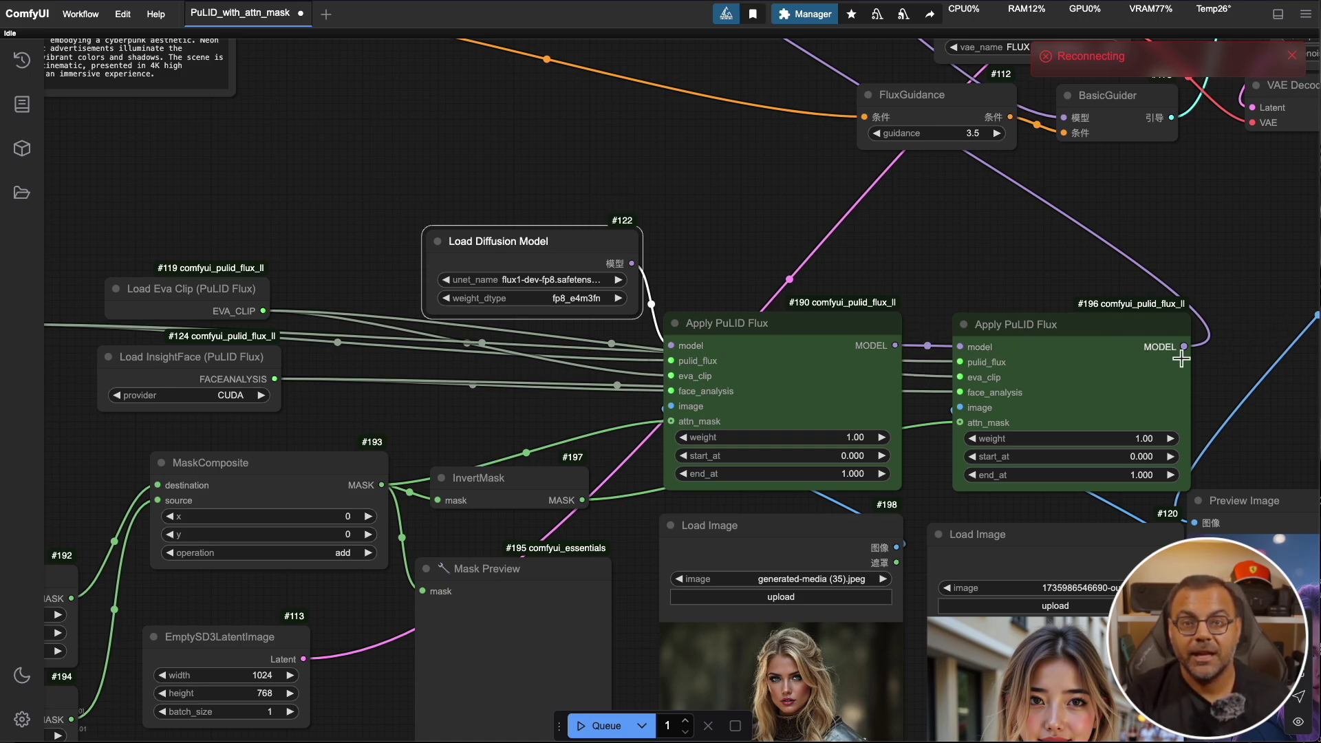
scroll(1038, 301, up, 10)
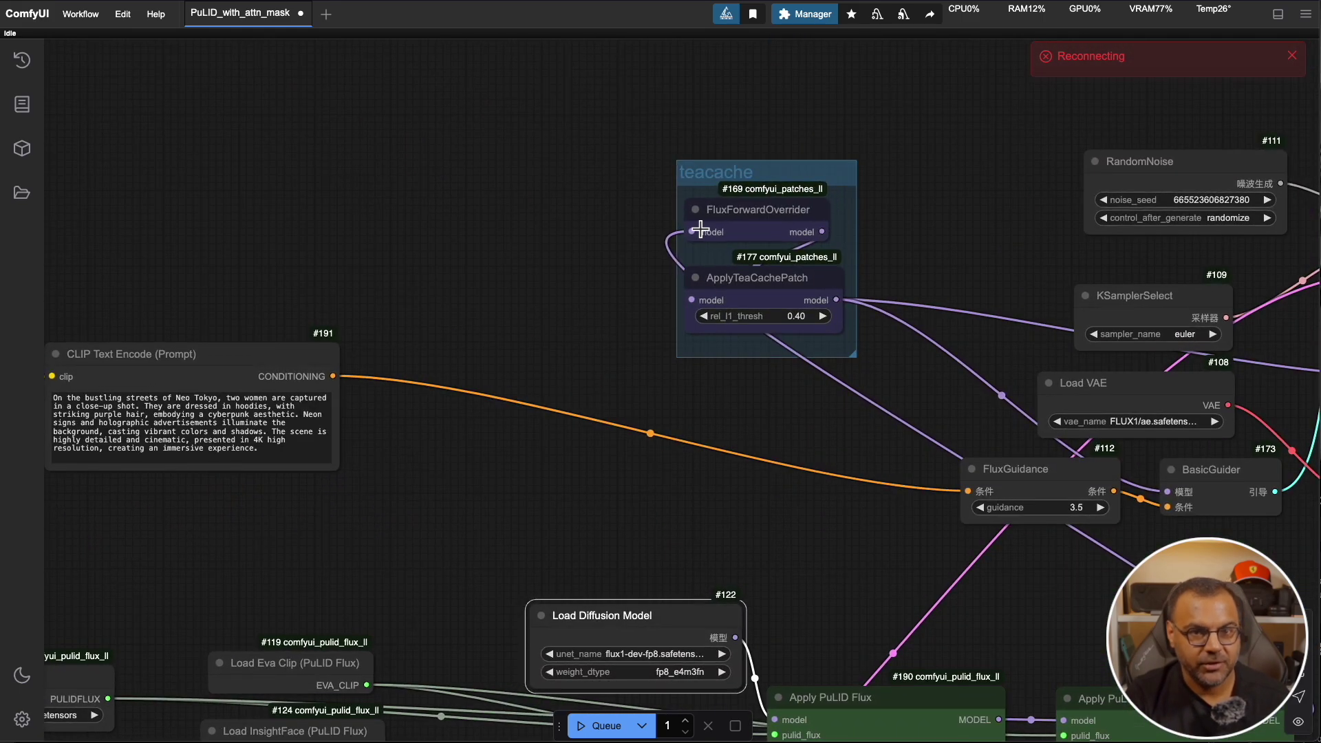
drag(997, 613, 781, 183)
drag(206, 158, 525, 137)
drag(210, 237, 532, 213)
drag(313, 206, 547, 110)
drag(249, 138, 801, 227)
drag(453, 212, 111, 347)
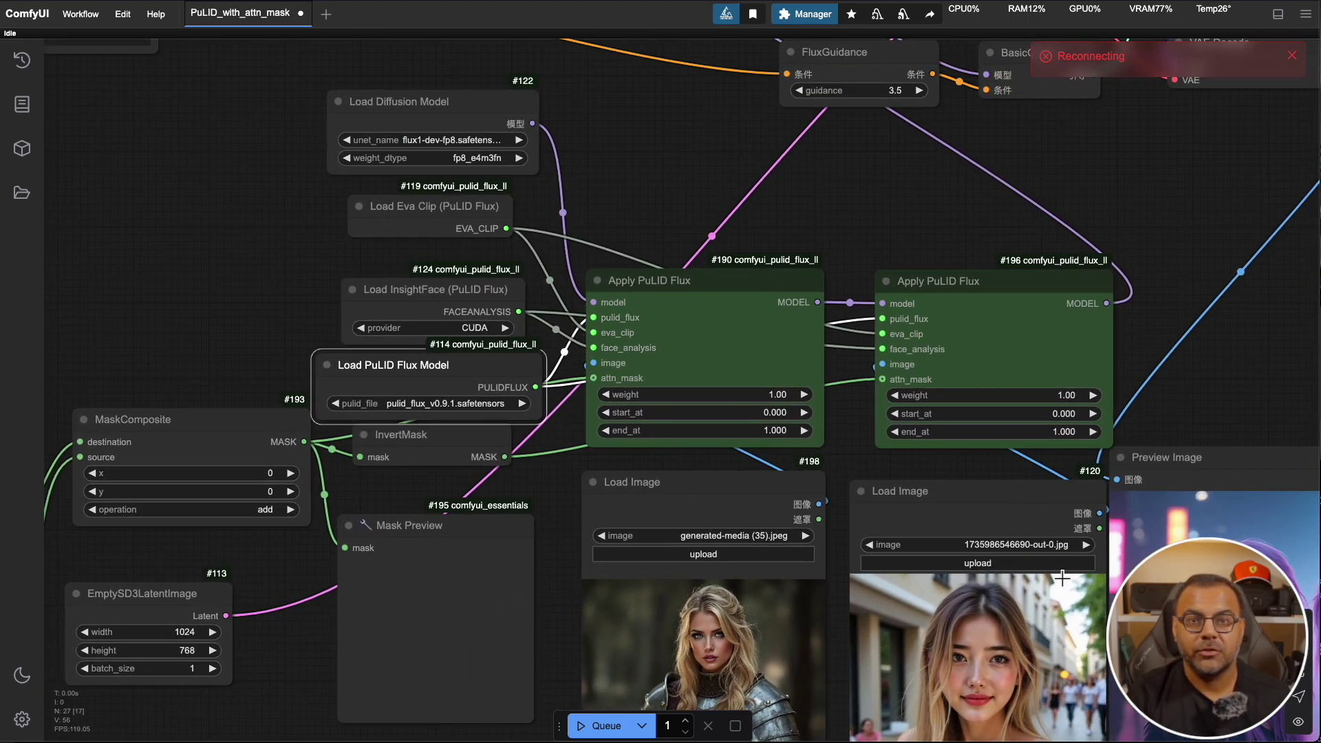
scroll(289, 275, down, 3)
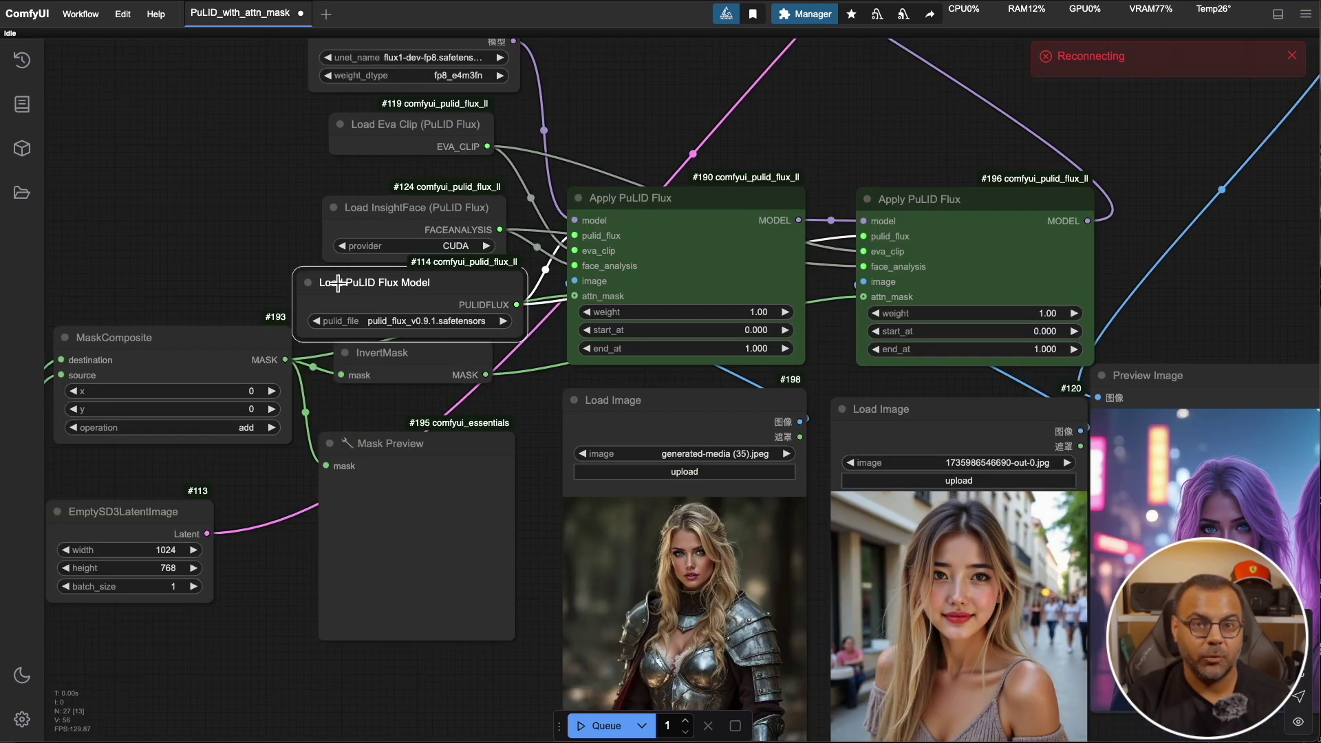
scroll(626, 524, down, 3)
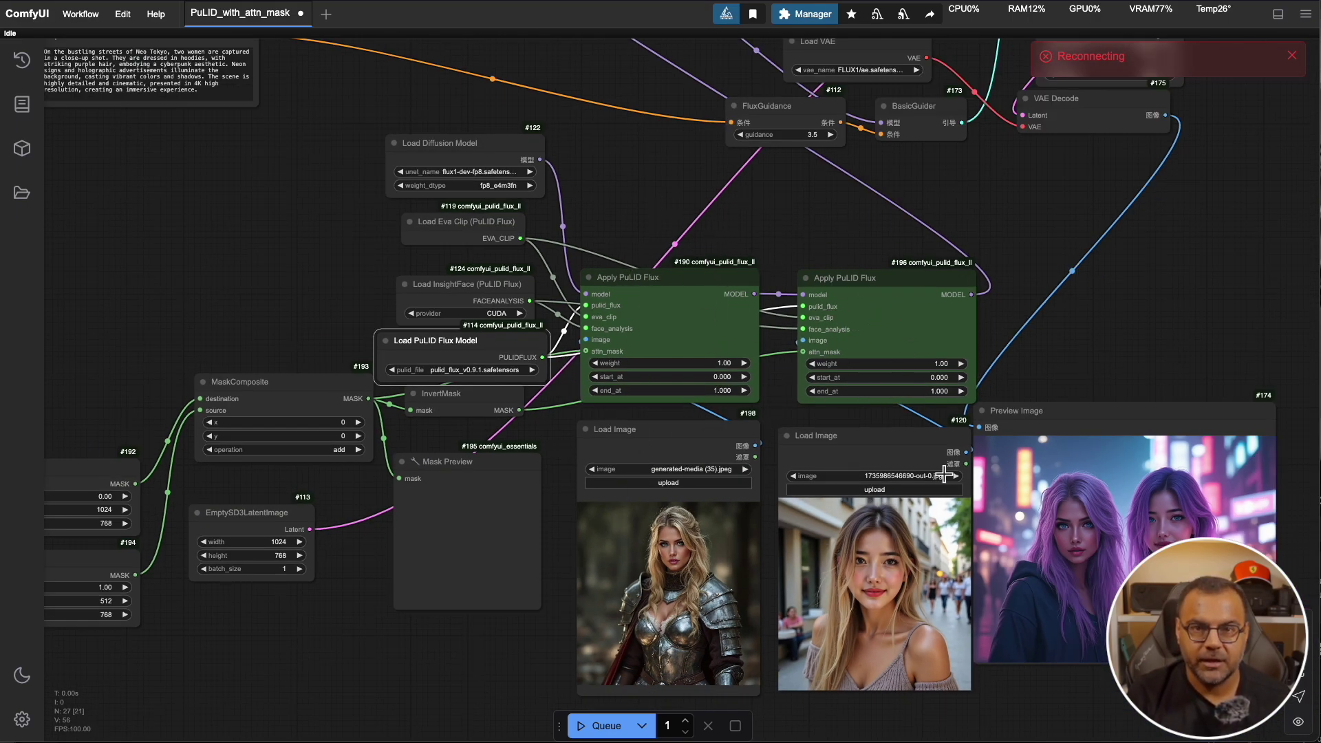
scroll(1011, 221, down, 5)
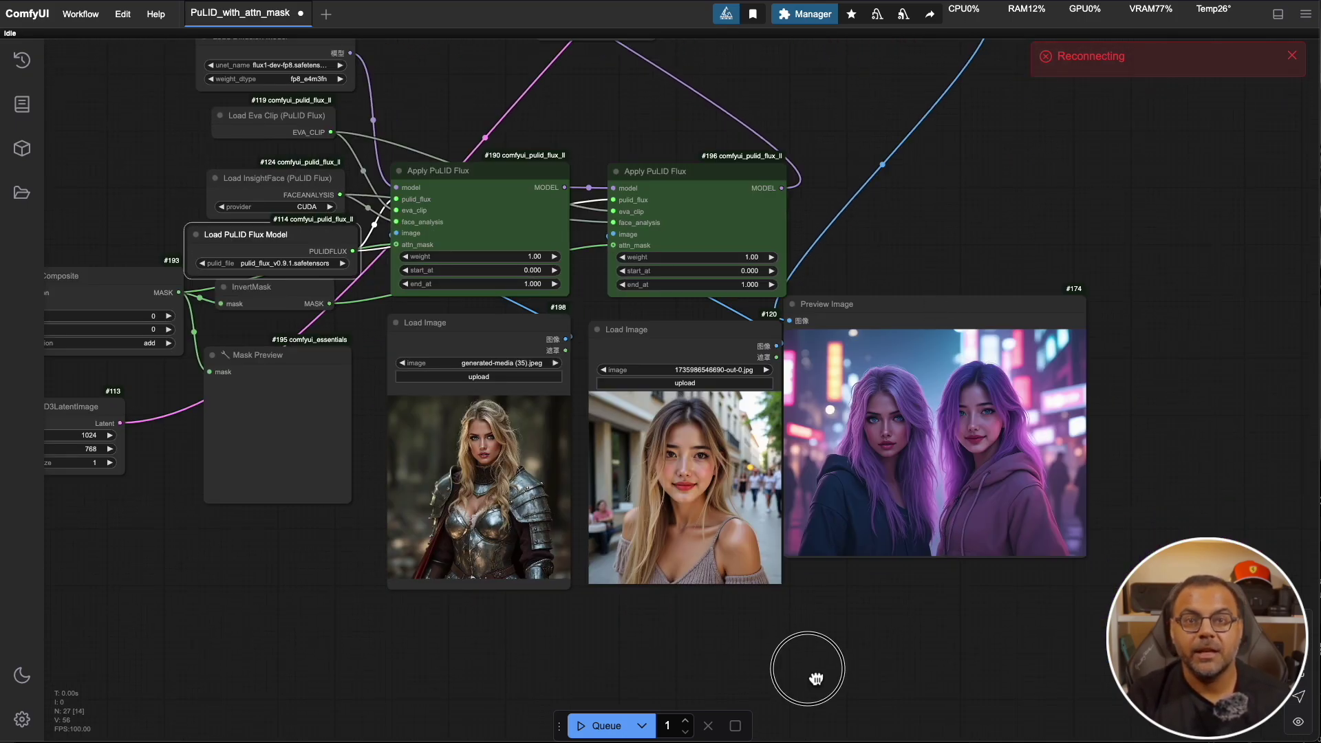
Move both SolidMask nodes left, one below the other, with MaskComposite between them and InvertMask.
drag(817, 672, 879, 507)
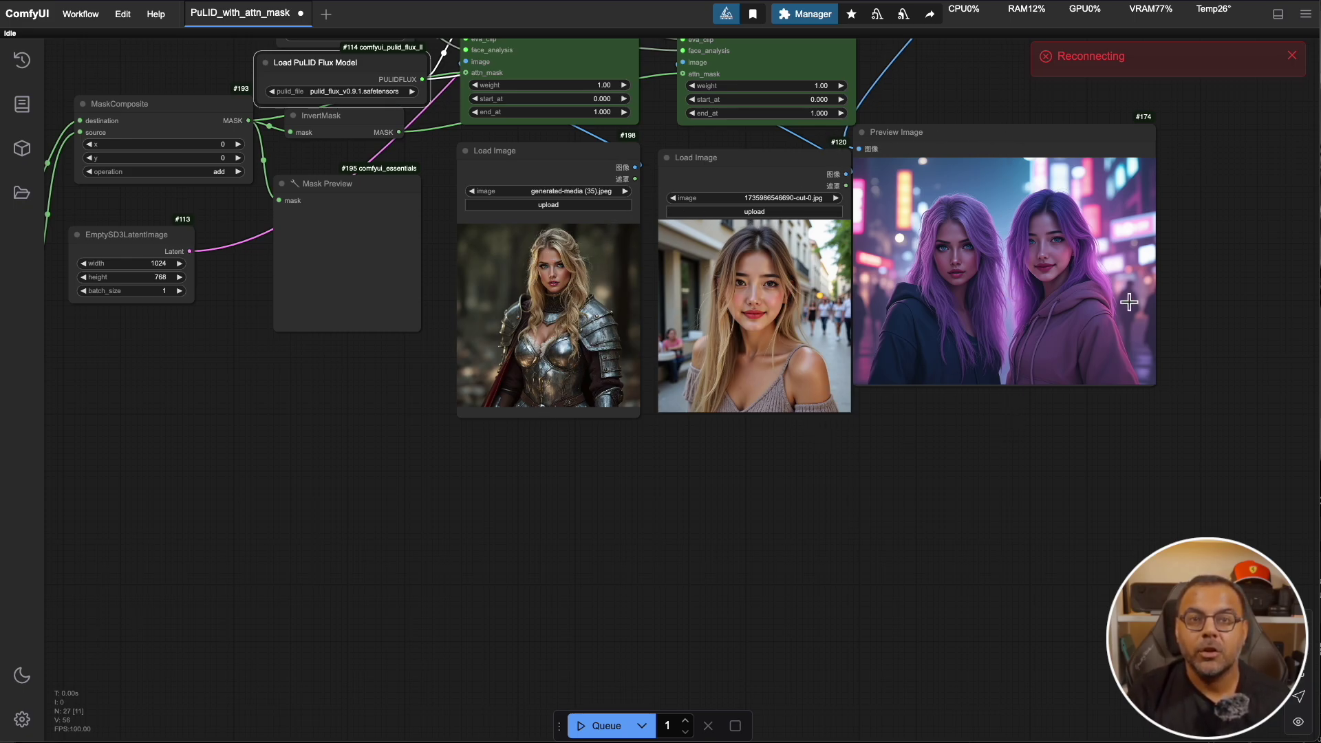
drag(402, 525, 623, 609)
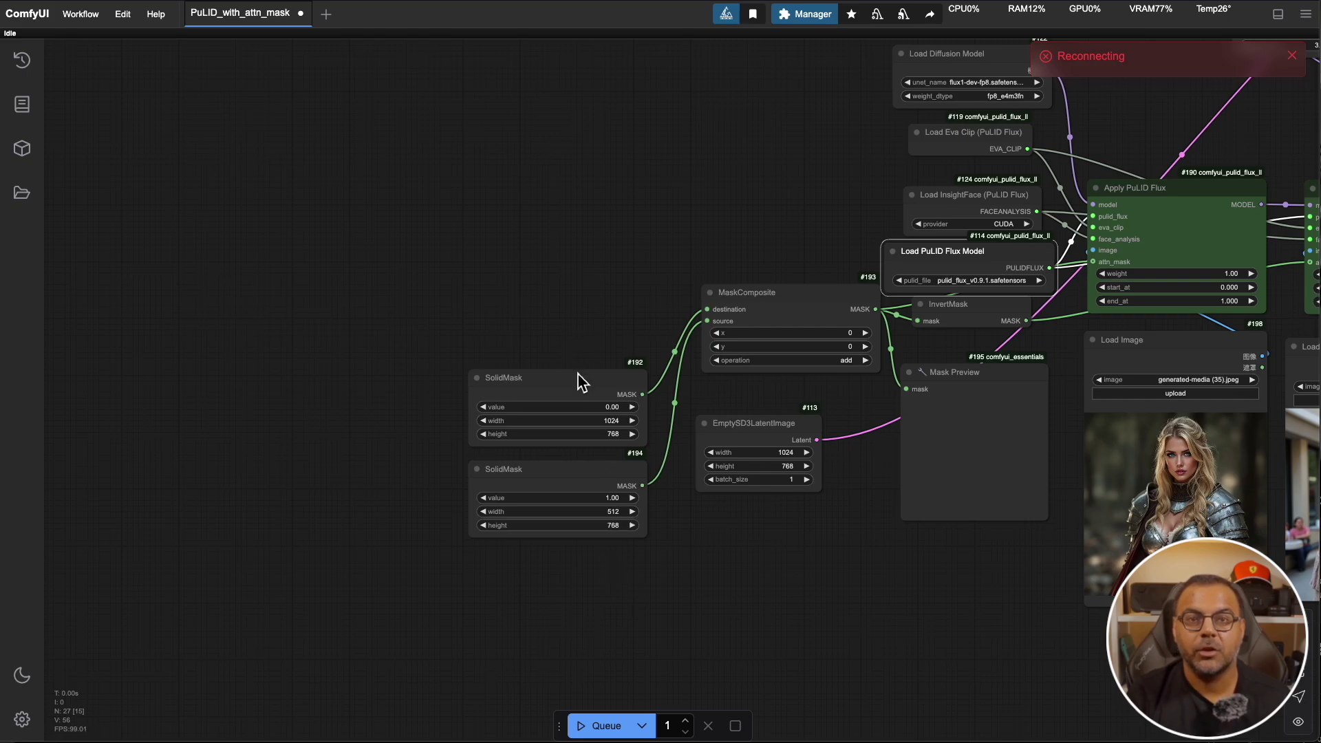
drag(576, 381, 309, 289)
drag(539, 466, 234, 412)
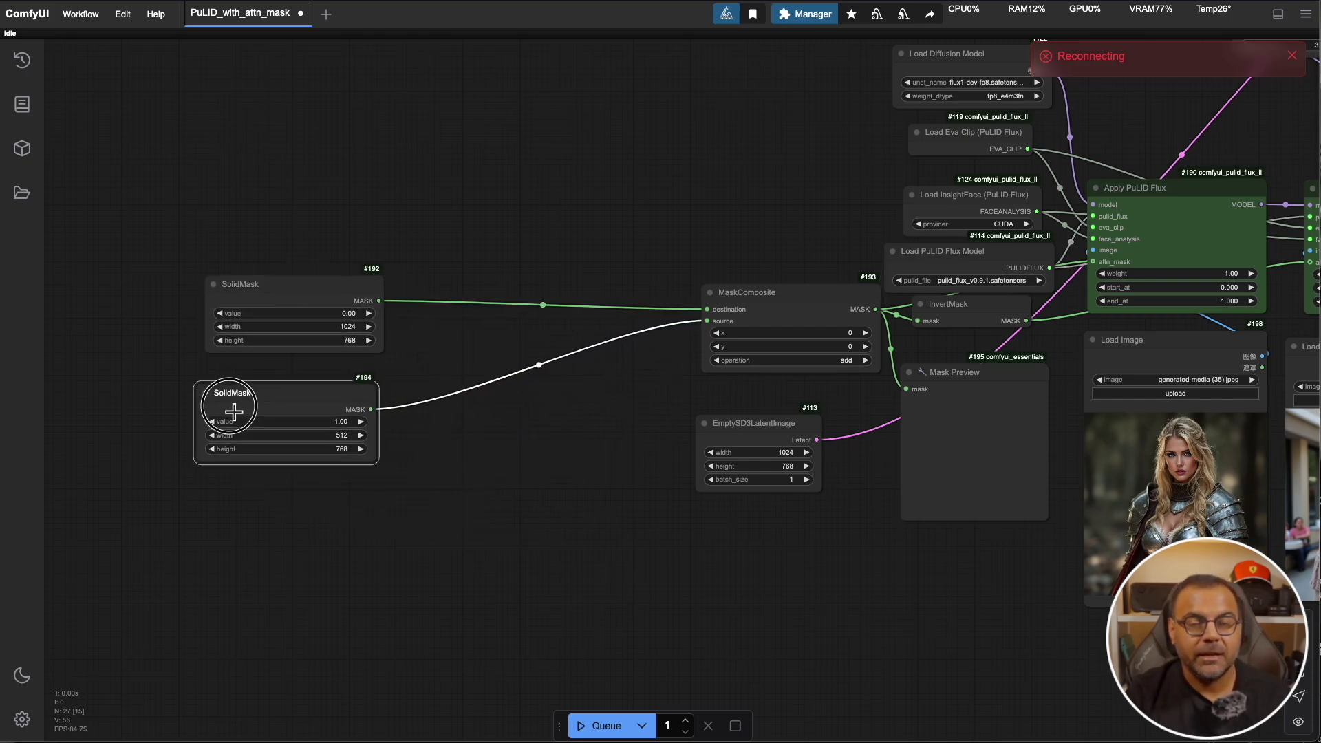
drag(770, 312, 521, 333)
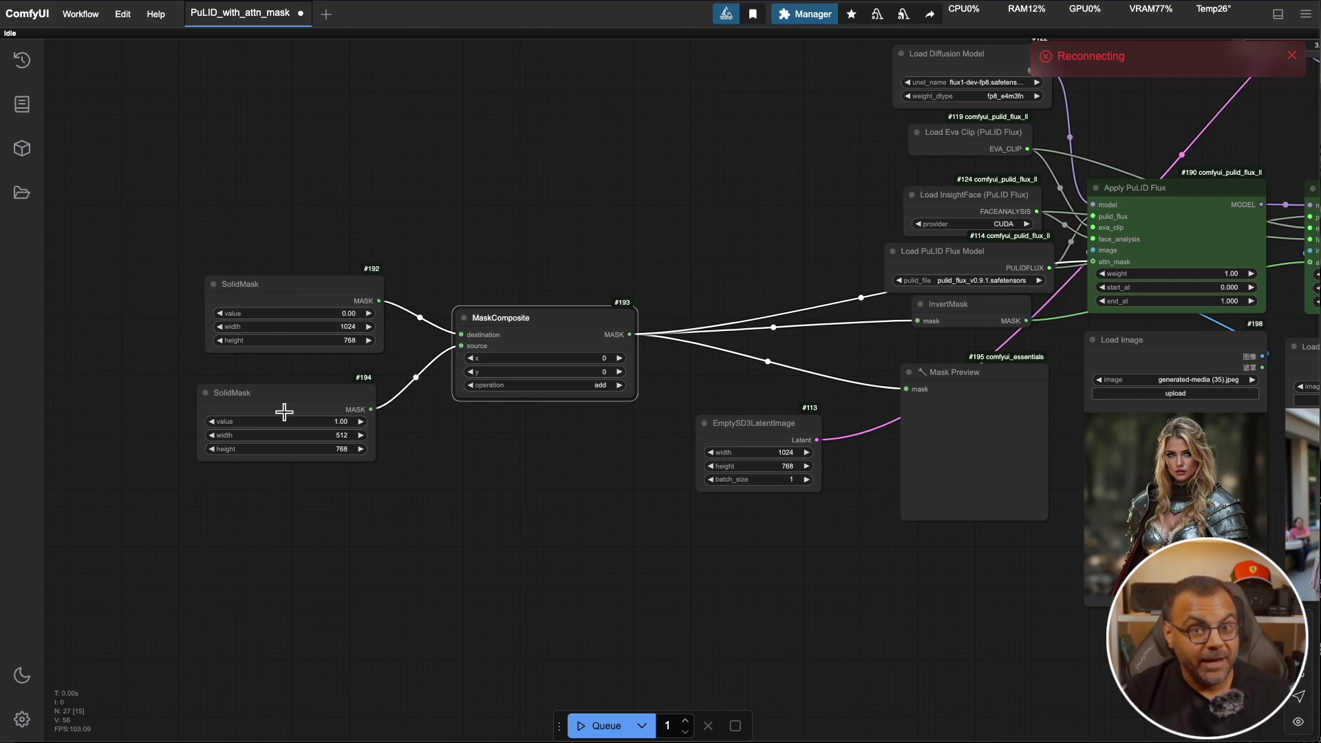
Bring up the MaskComposite node's context menu to reposition the Mask Preview beside it.
scroll(283, 402, down, 3)
scroll(300, 410, up, 8)
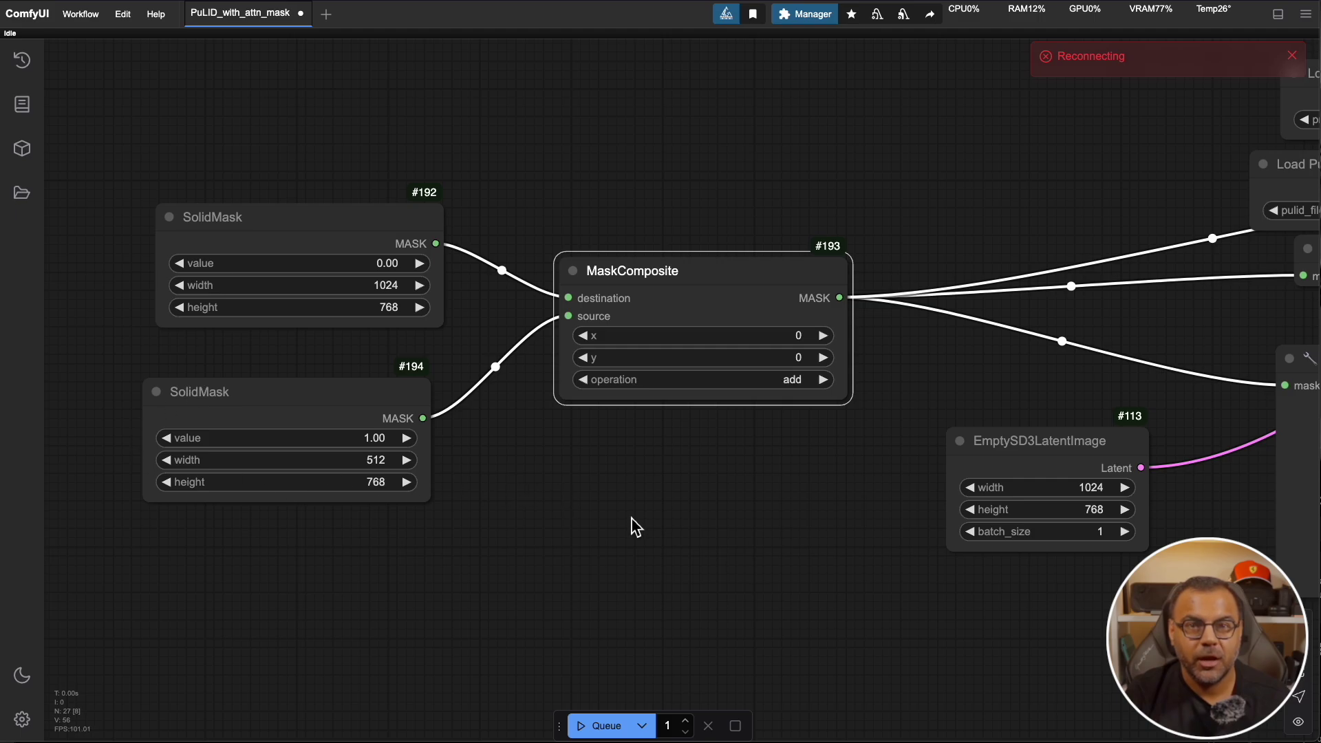
drag(636, 527, 406, 497)
right_click(350, 287)
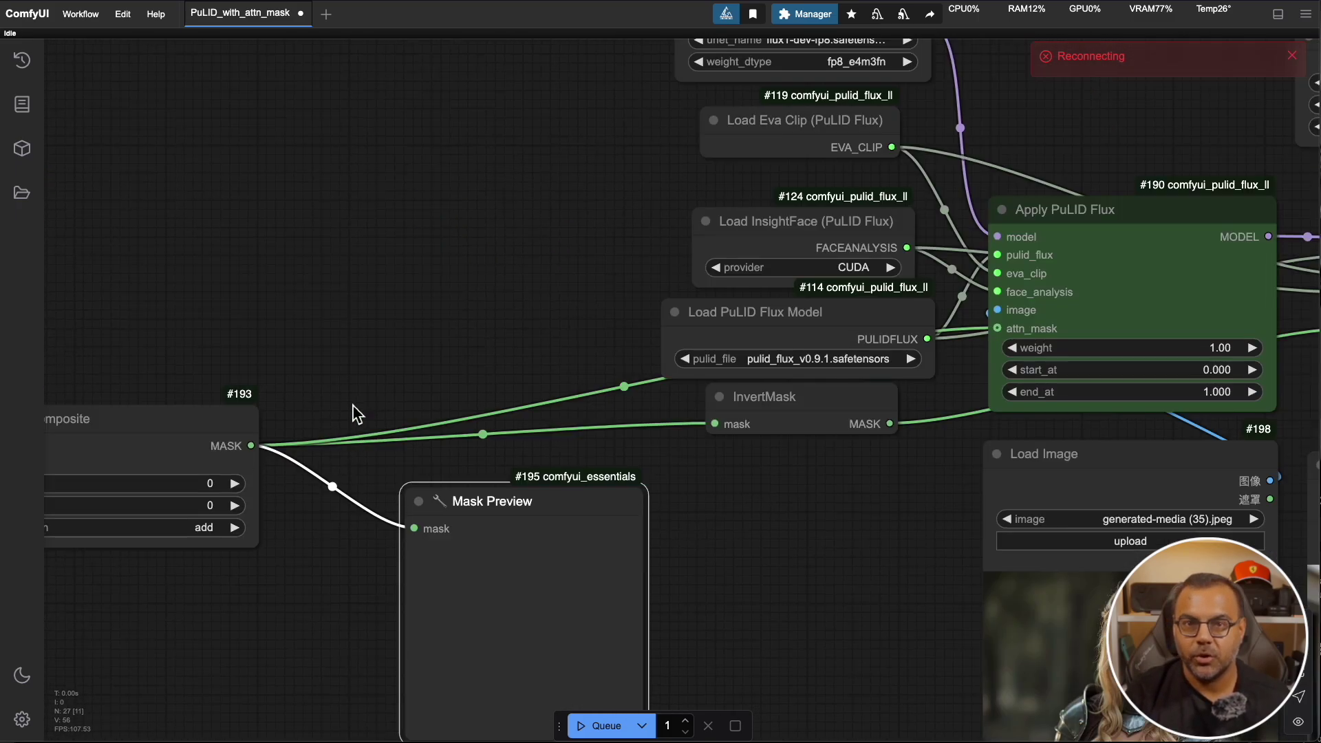
scroll(331, 372, left, 5)
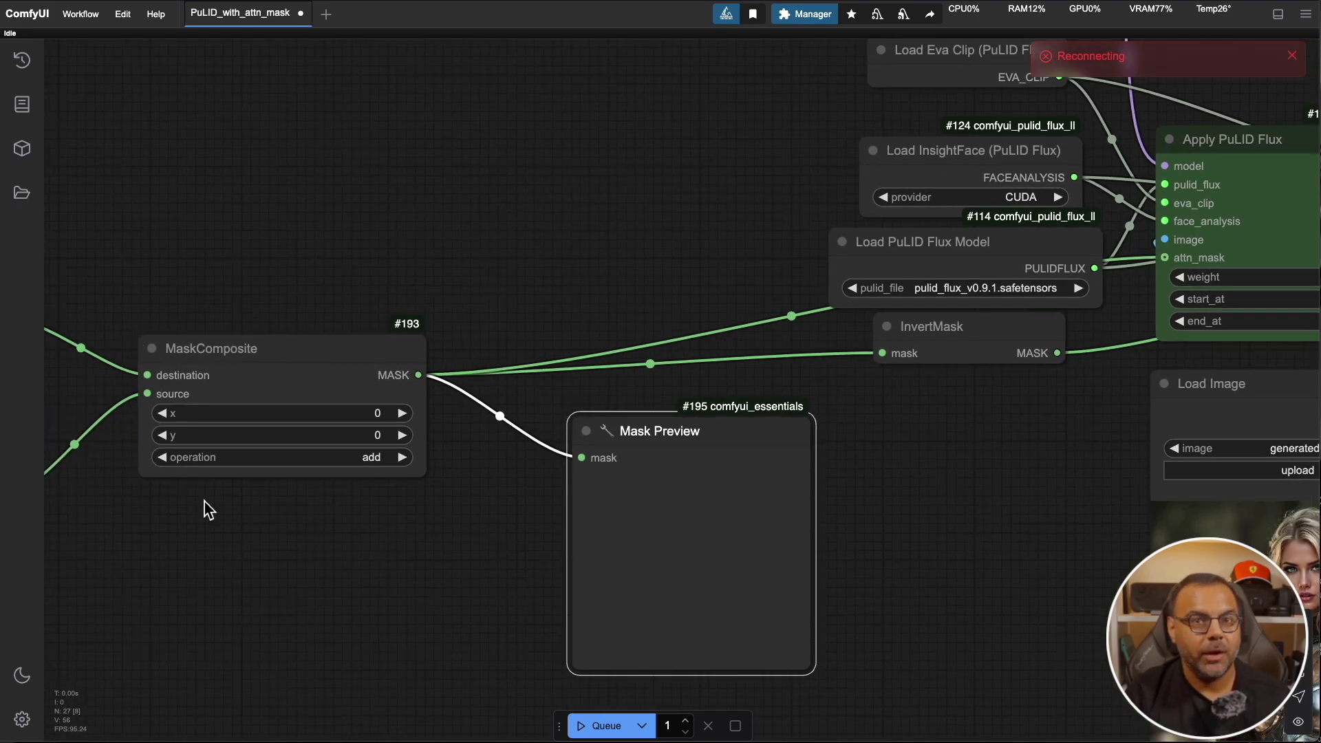
scroll(191, 294, left, 5)
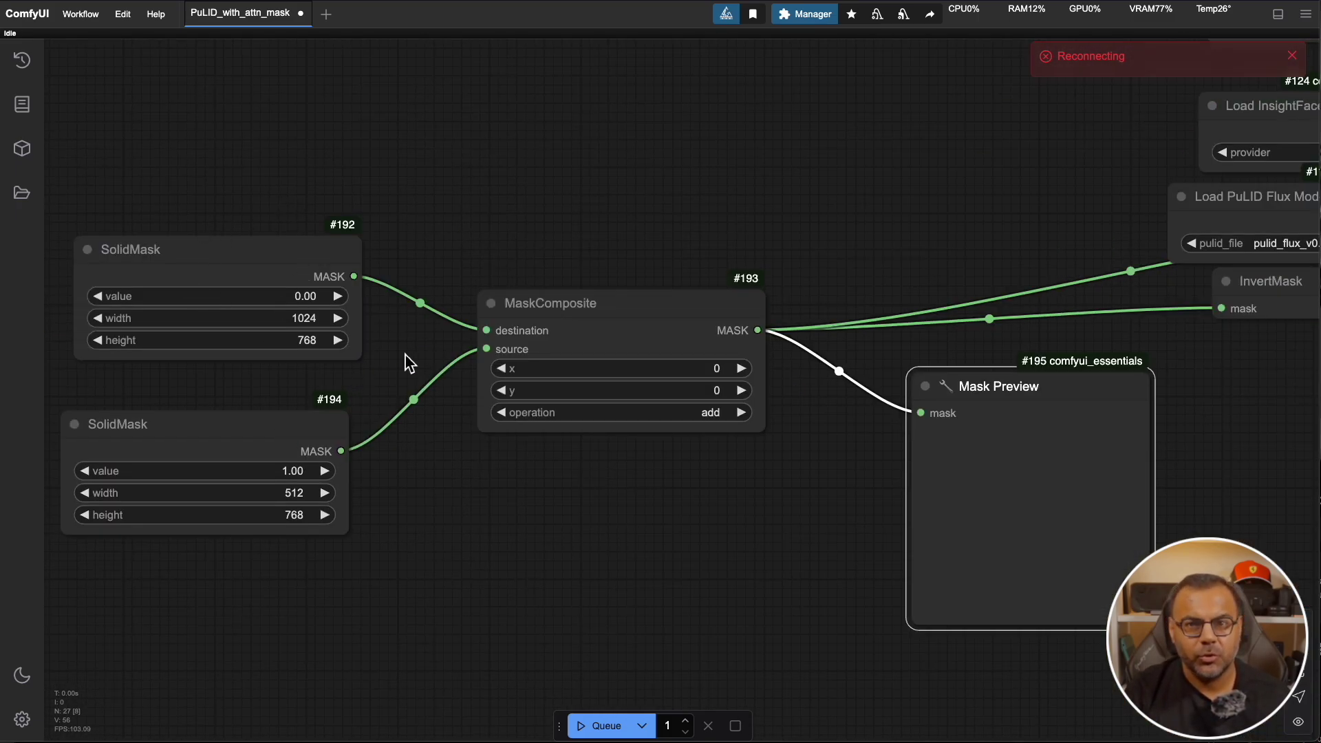
scroll(600, 554, right, 10)
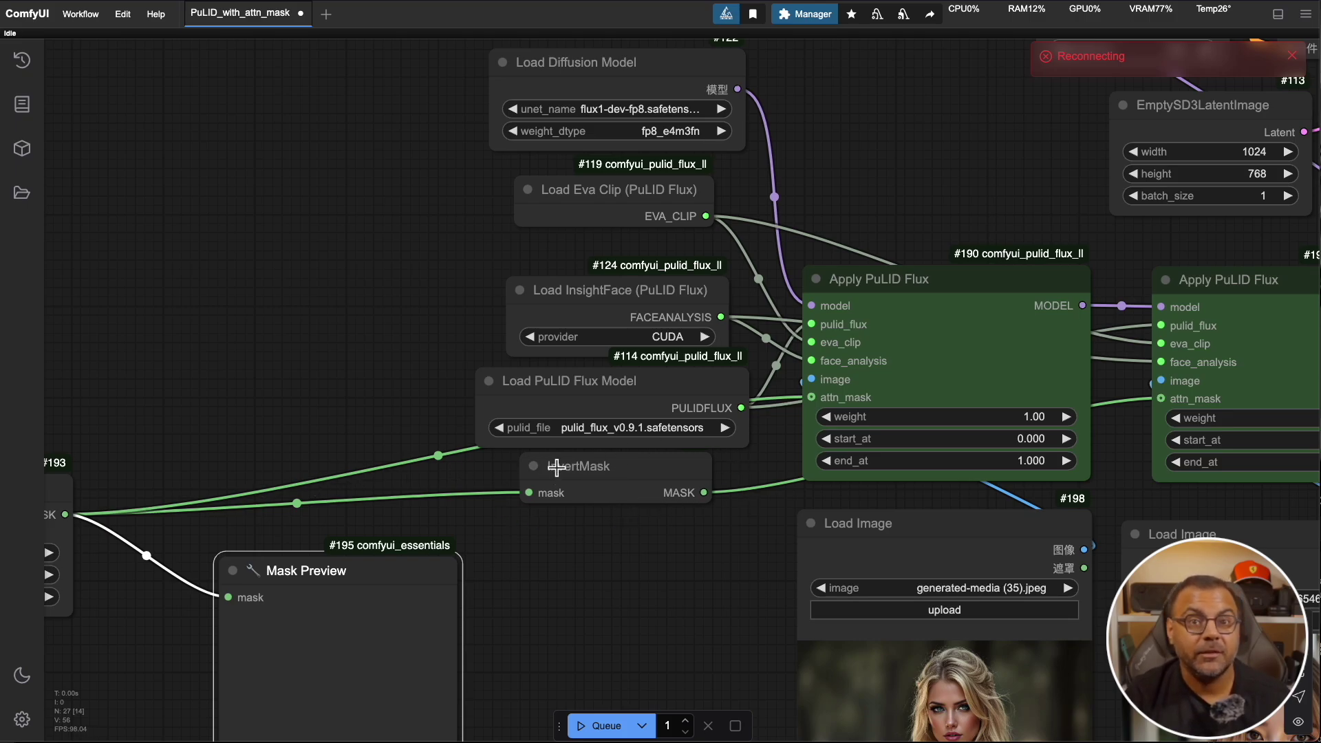
scroll(537, 546, right, 10)
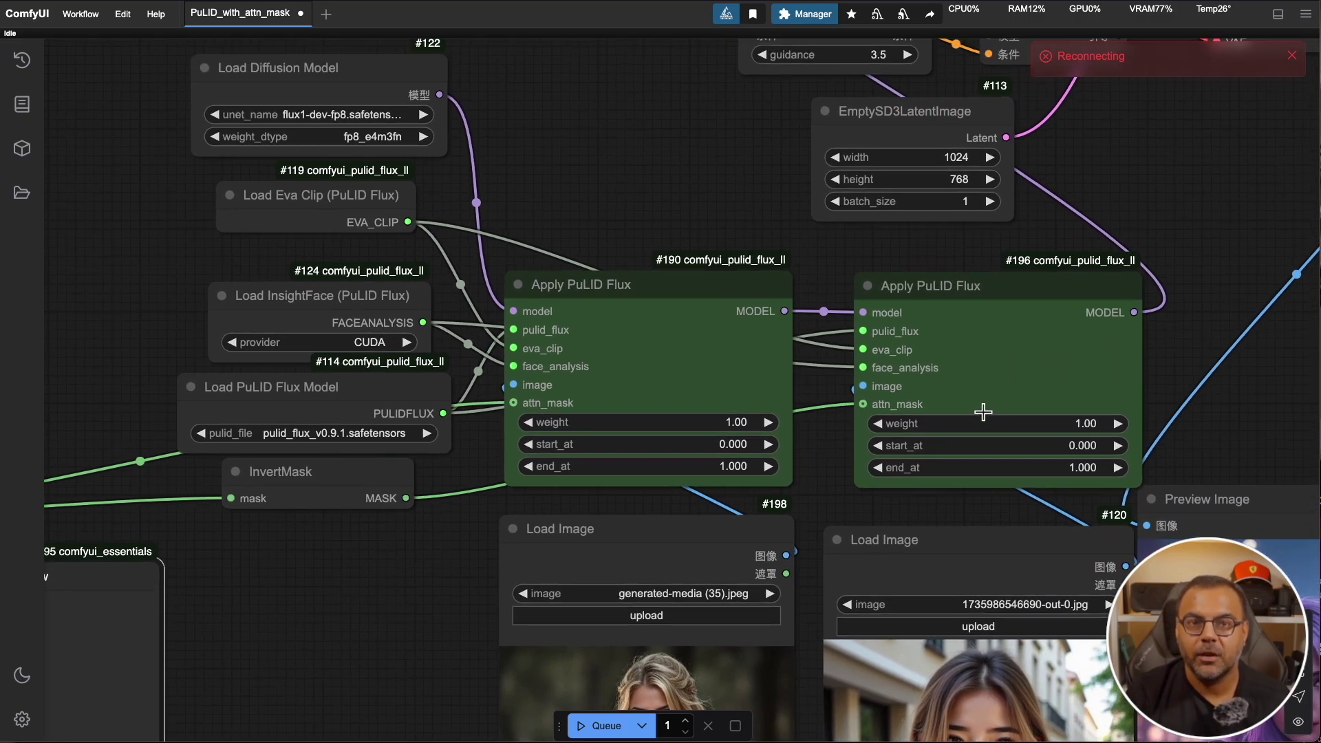
drag(348, 610, 633, 448)
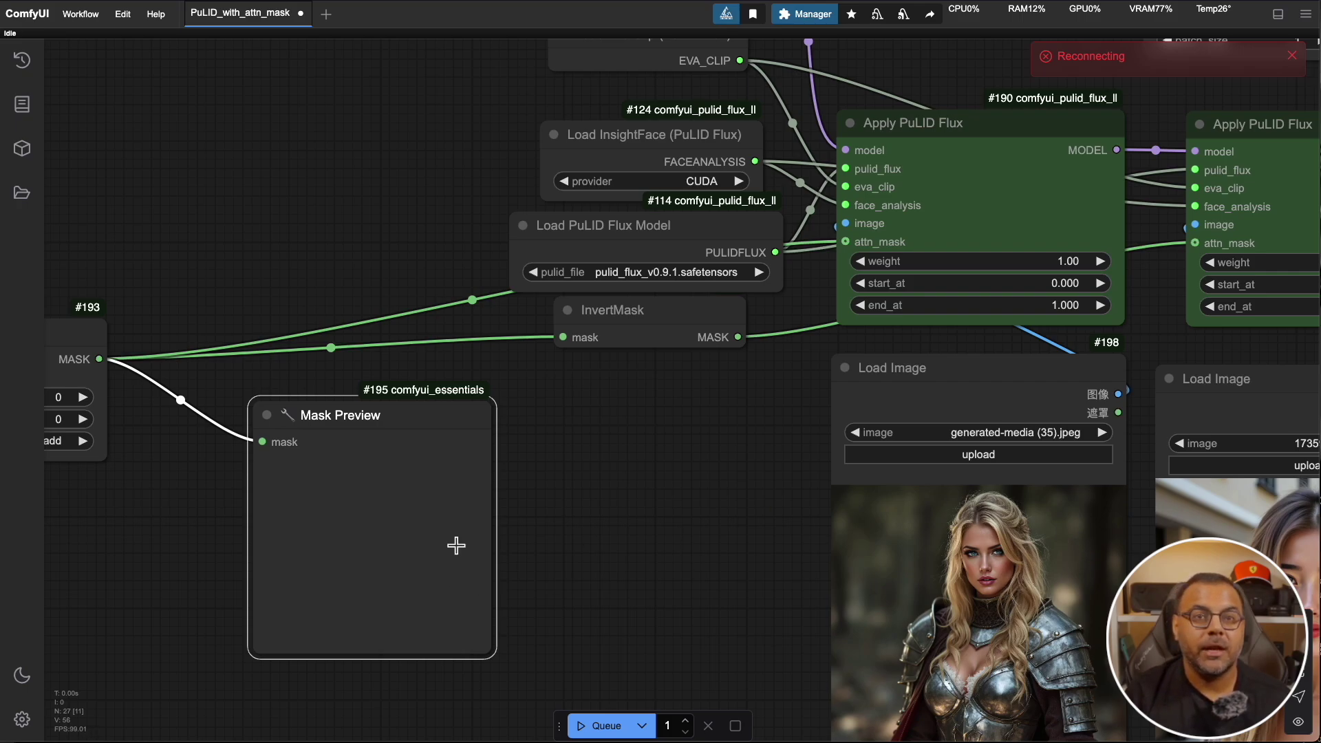
drag(770, 533, 375, 602)
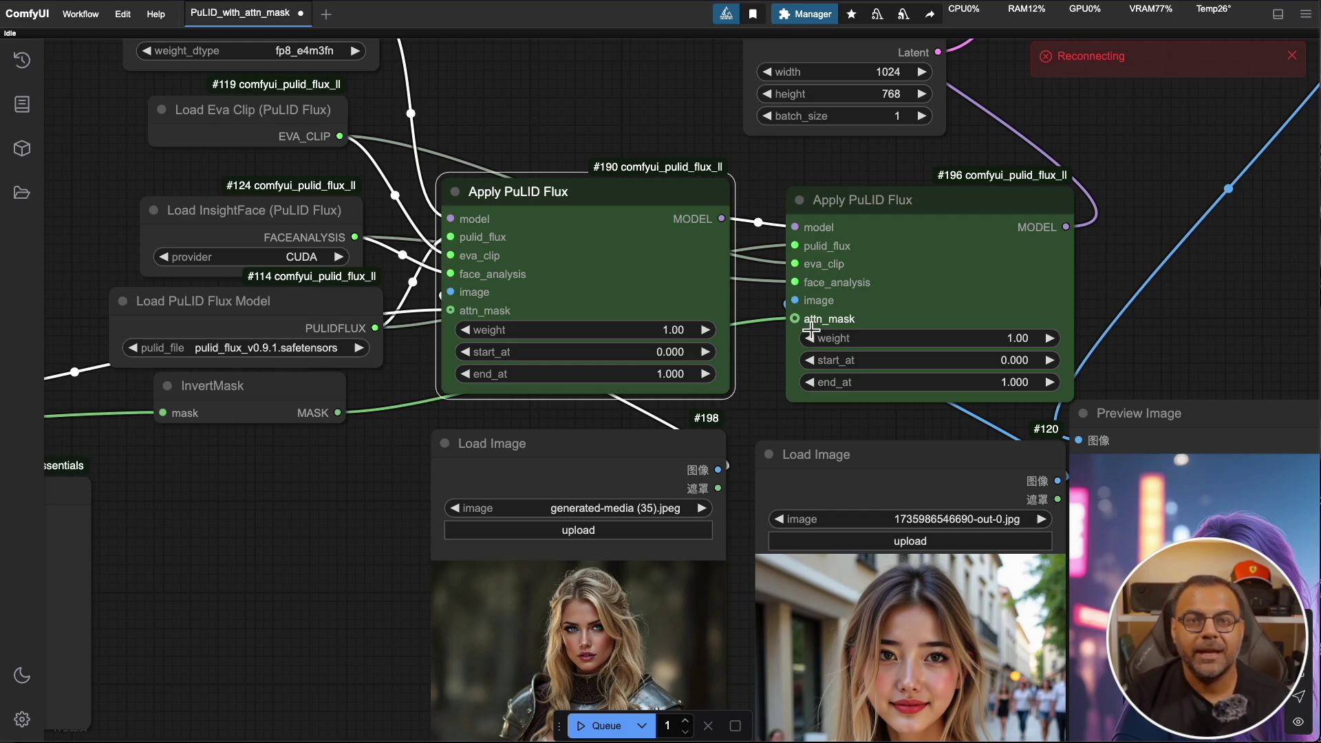
scroll(1076, 294, right, 10)
scroll(1076, 294, down, 3)
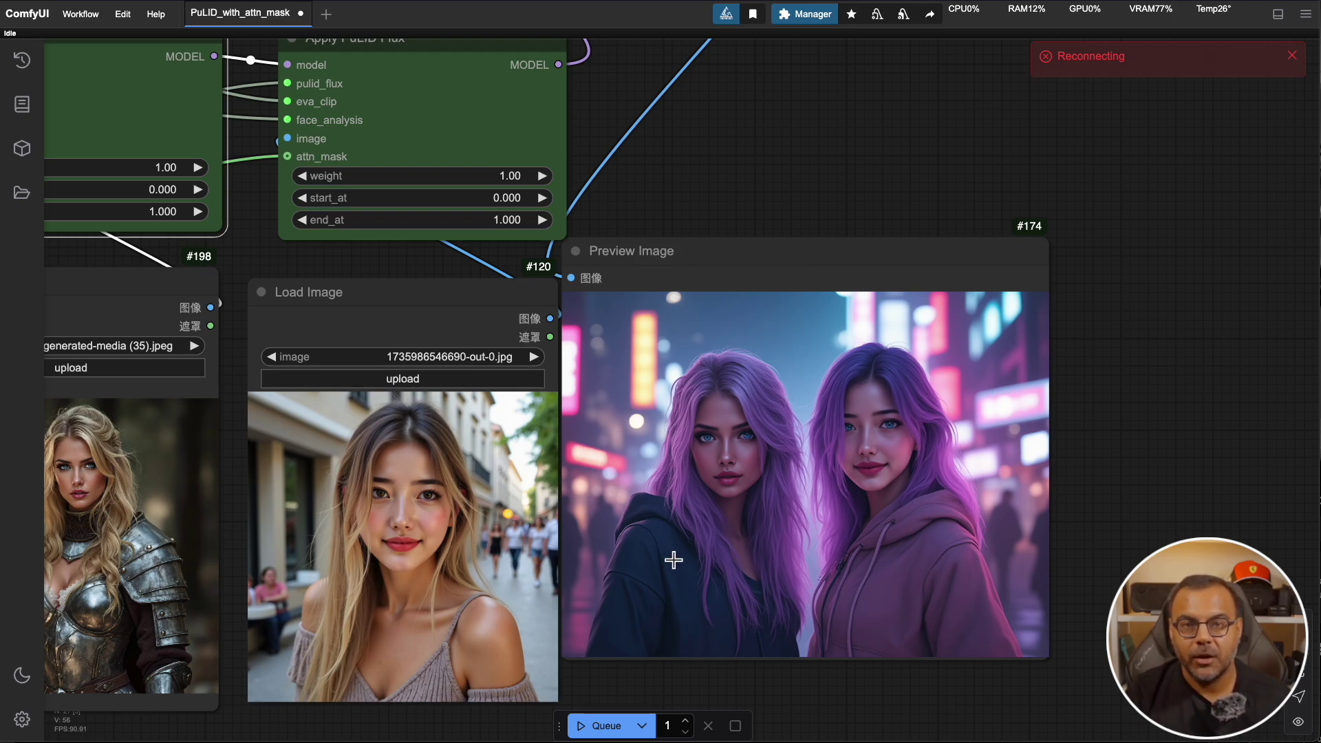
scroll(845, 348, up, 10)
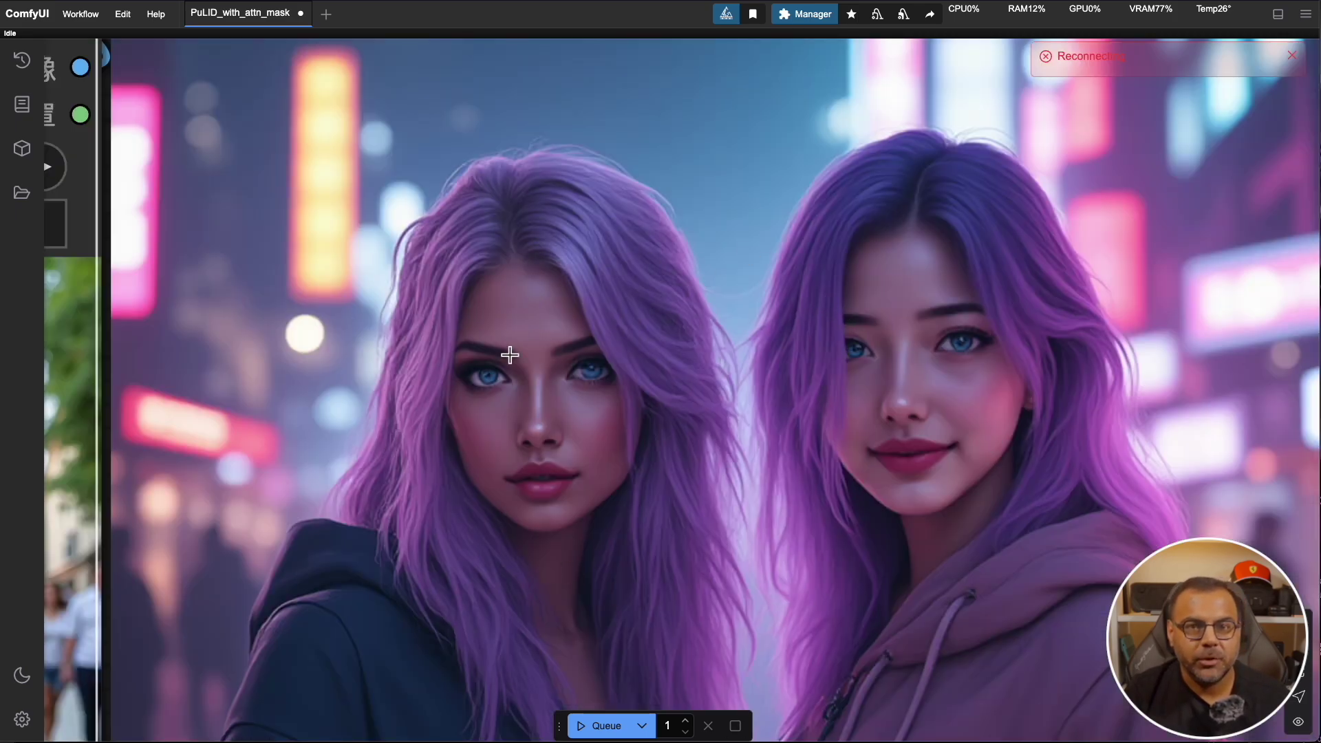
scroll(834, 495, down, 1)
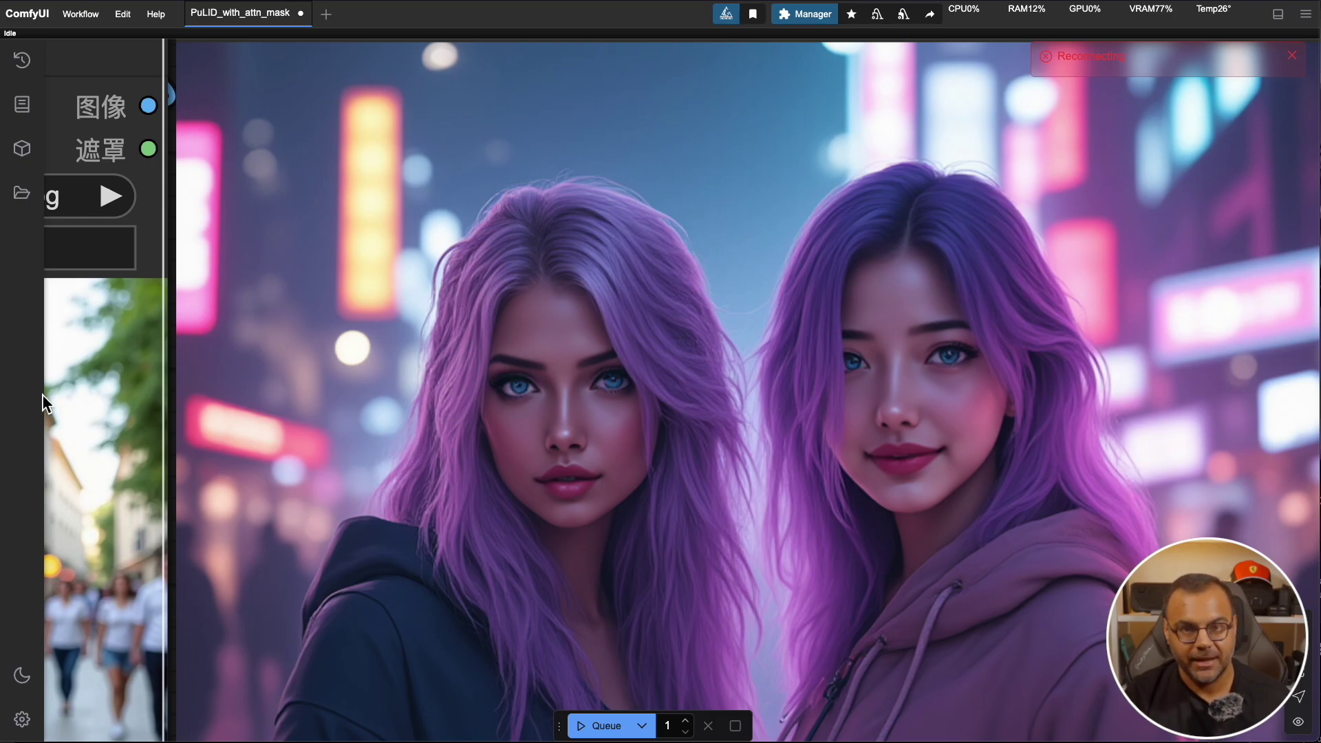
scroll(193, 399, down, 4)
scroll(344, 96, down, 5)
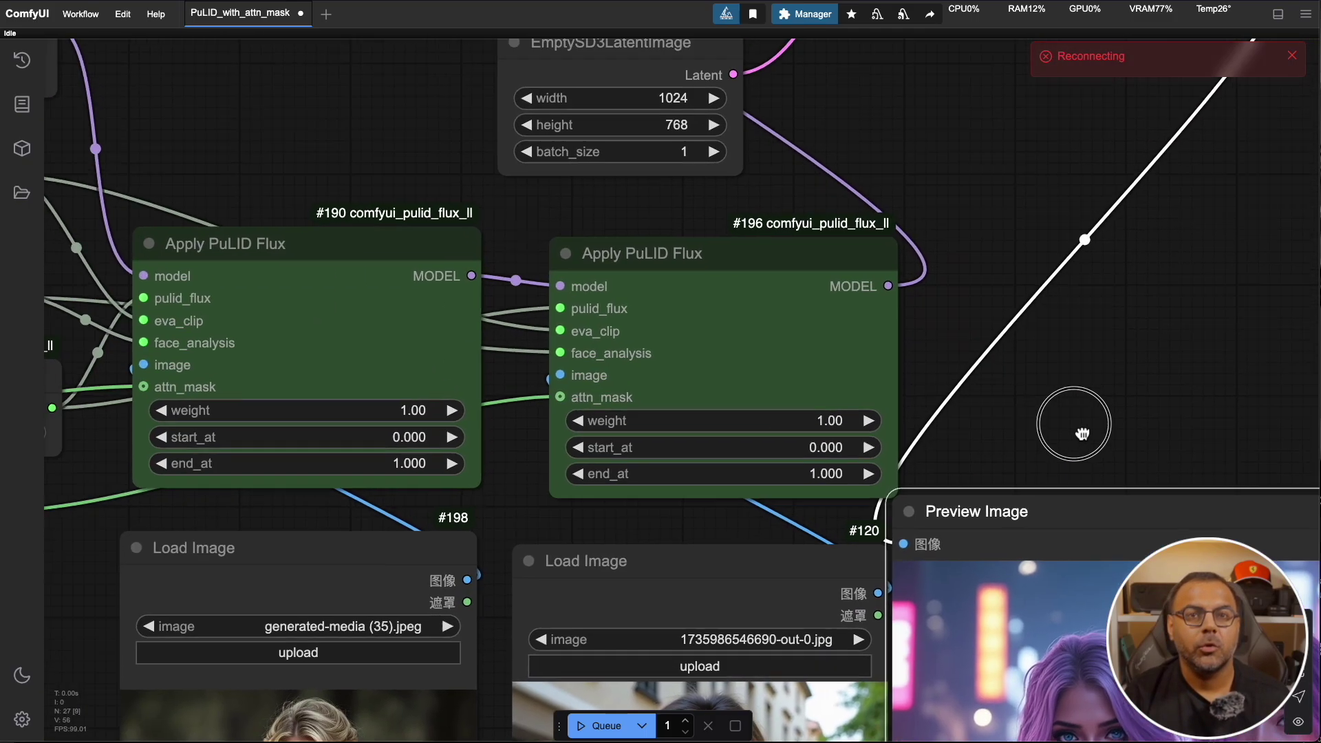
scroll(237, 210, up, 5)
Check the DualCLIPLoader's clip_name1 text encoder options, then list the Load Diffusion Model's unet_name files.
drag(238, 210, 861, 480)
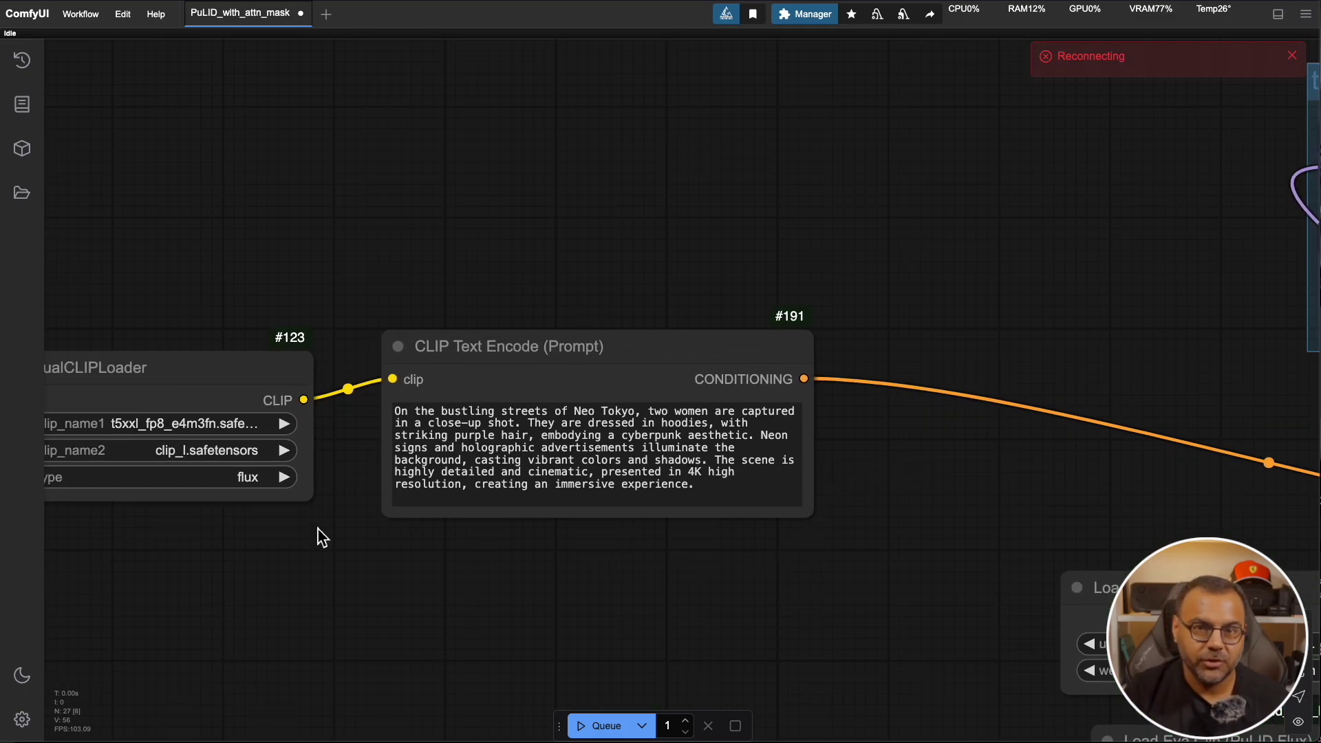
drag(321, 537, 714, 465)
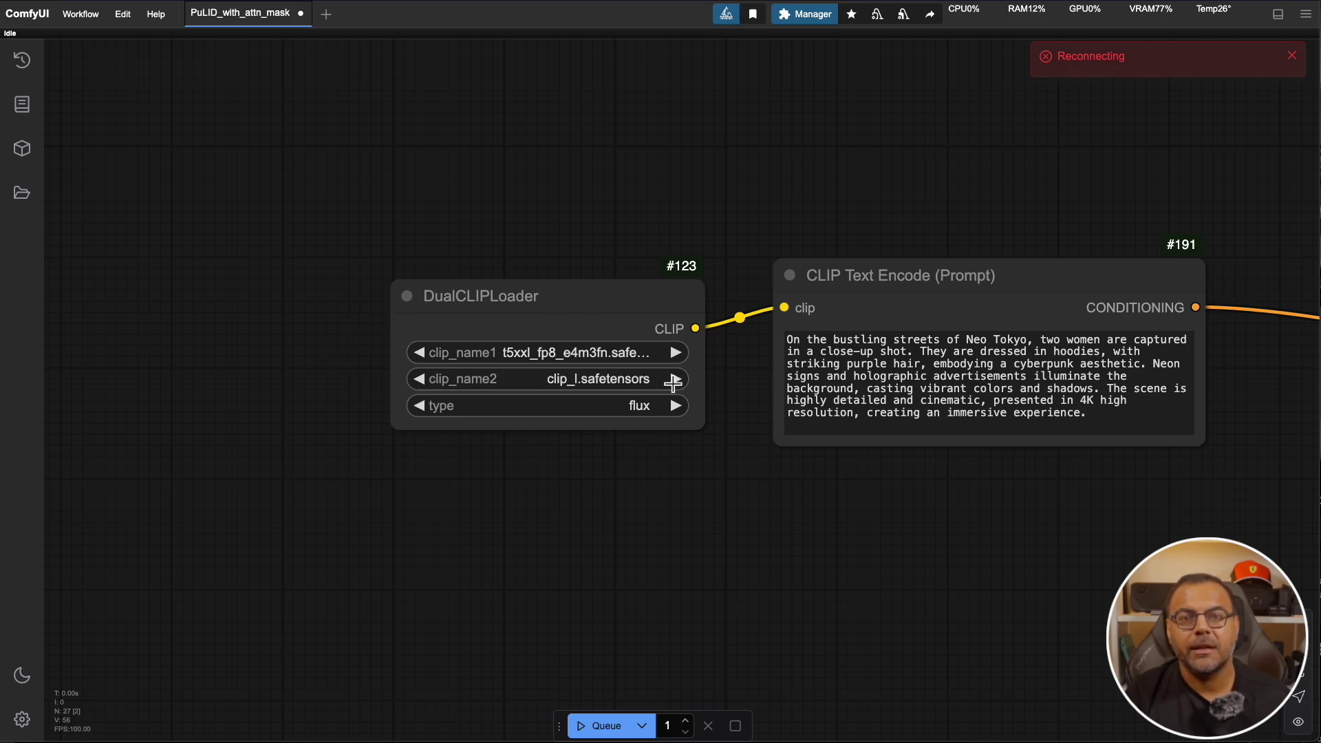
click(580, 356)
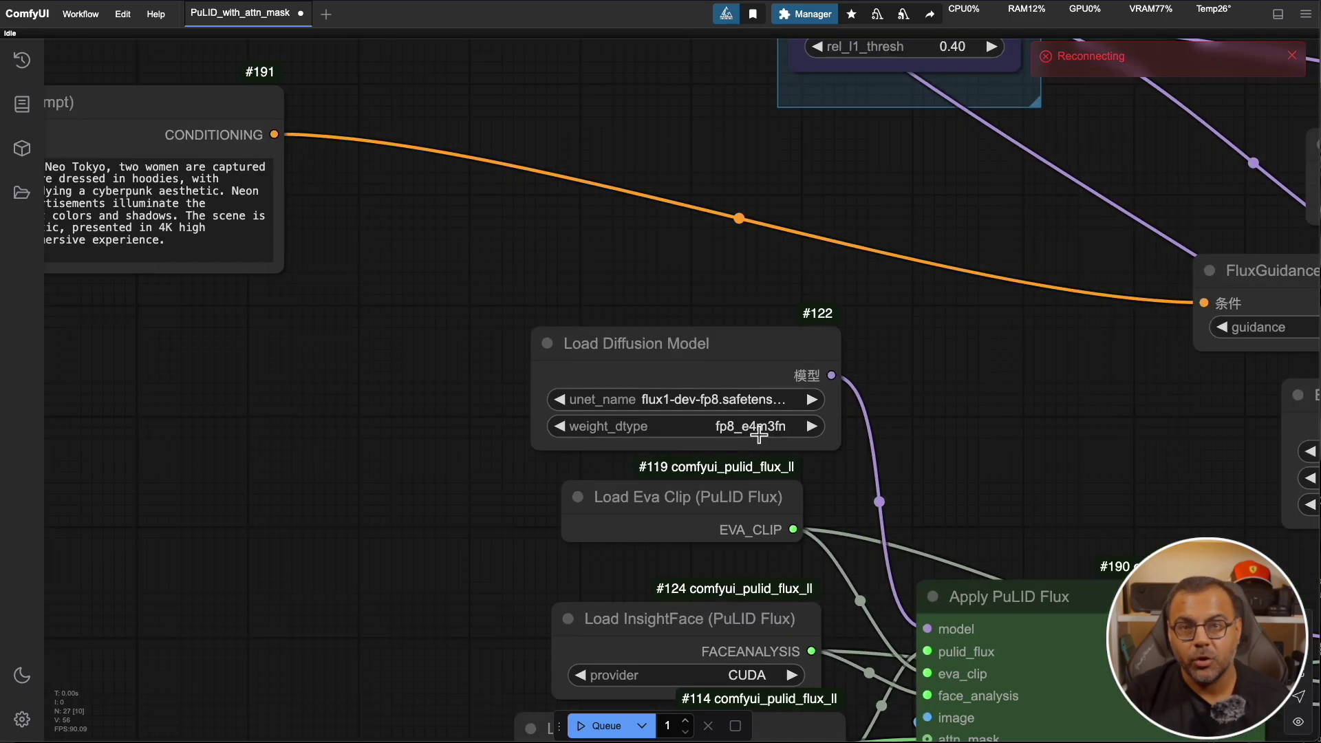
scroll(759, 433, up, 5)
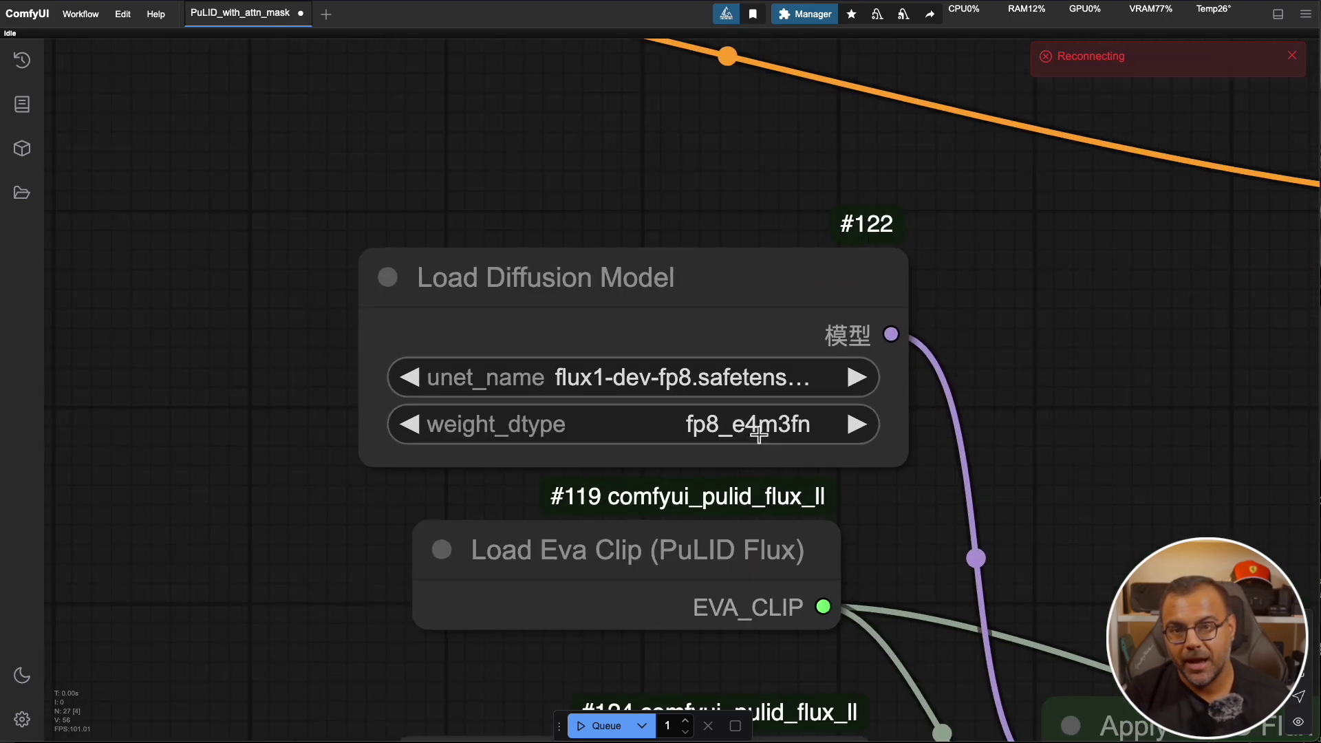
click(638, 375)
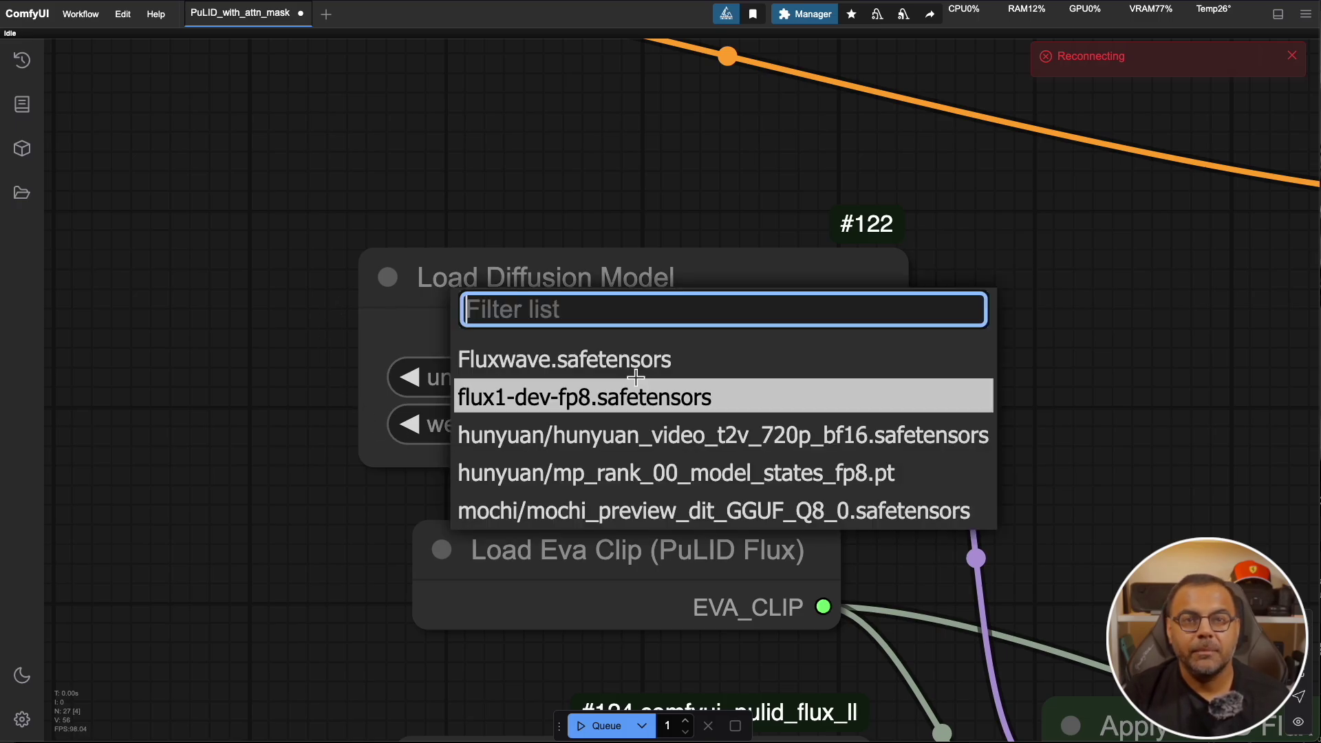